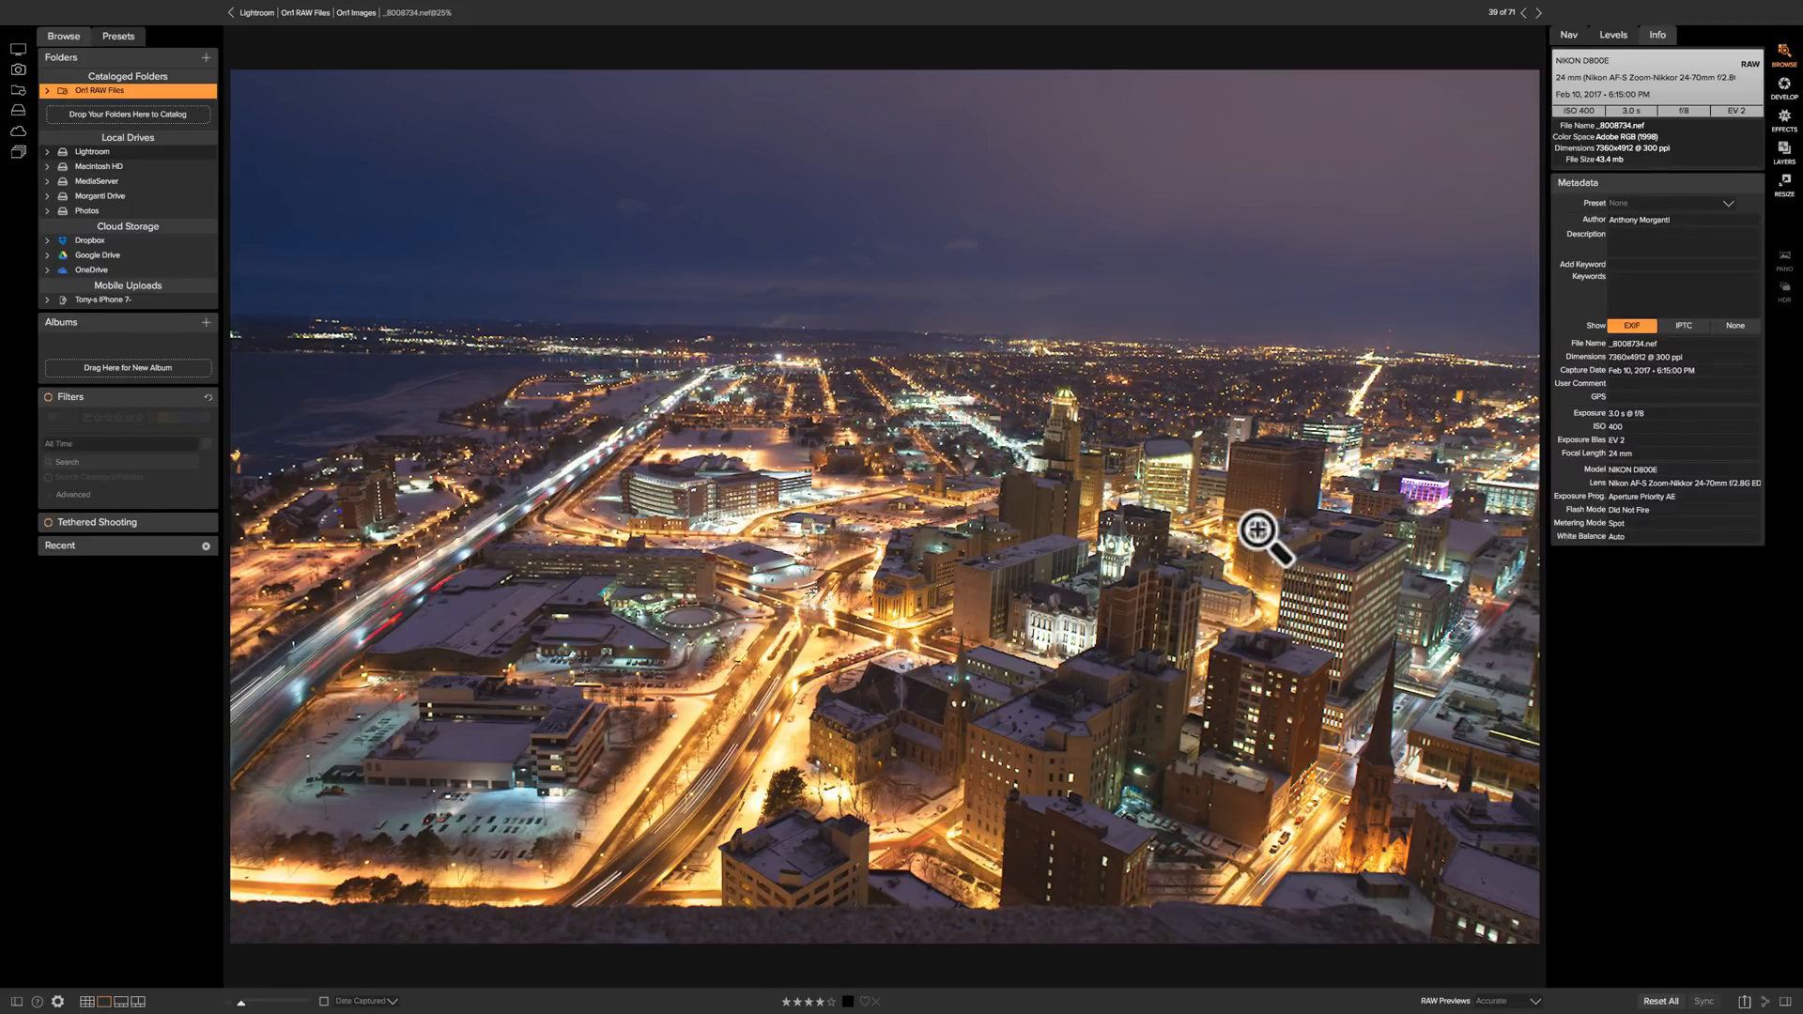
# - Open the night cityscape in Develop and level it with the Crop tool along the distant horizon line
pyautogui.click(1783, 86)
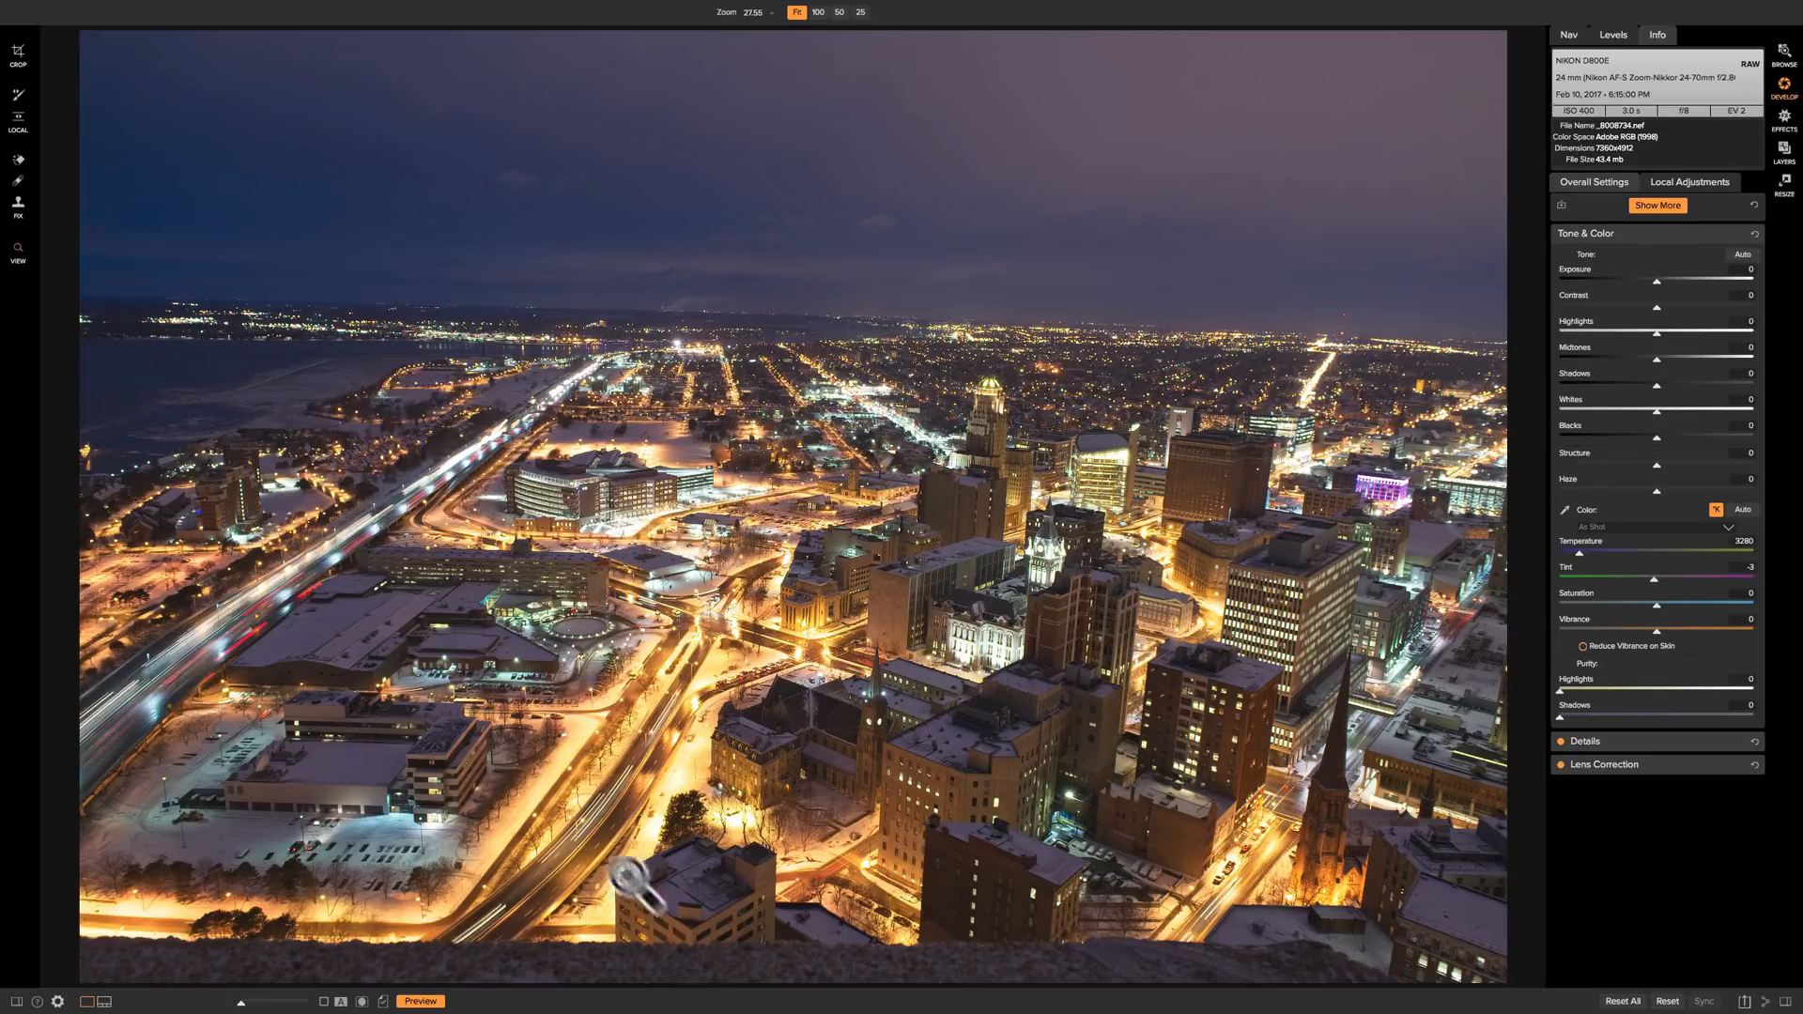
pyautogui.click(17, 50)
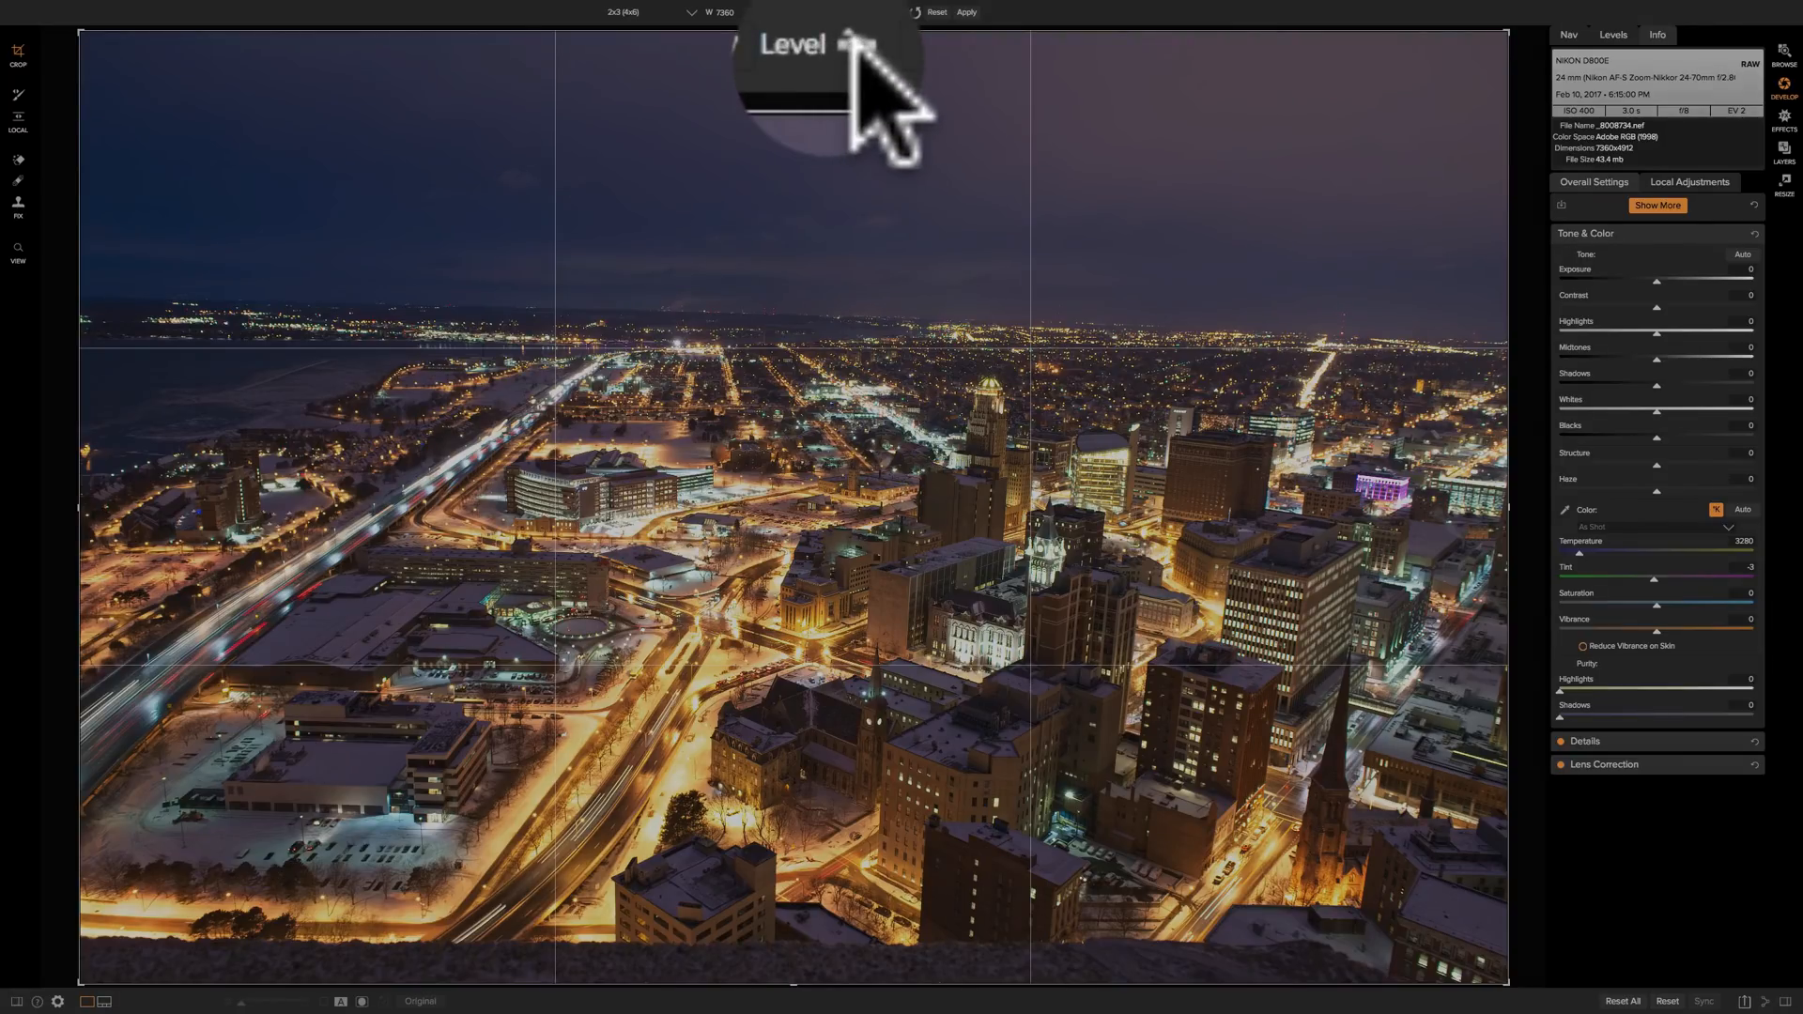
pyautogui.click(845, 24)
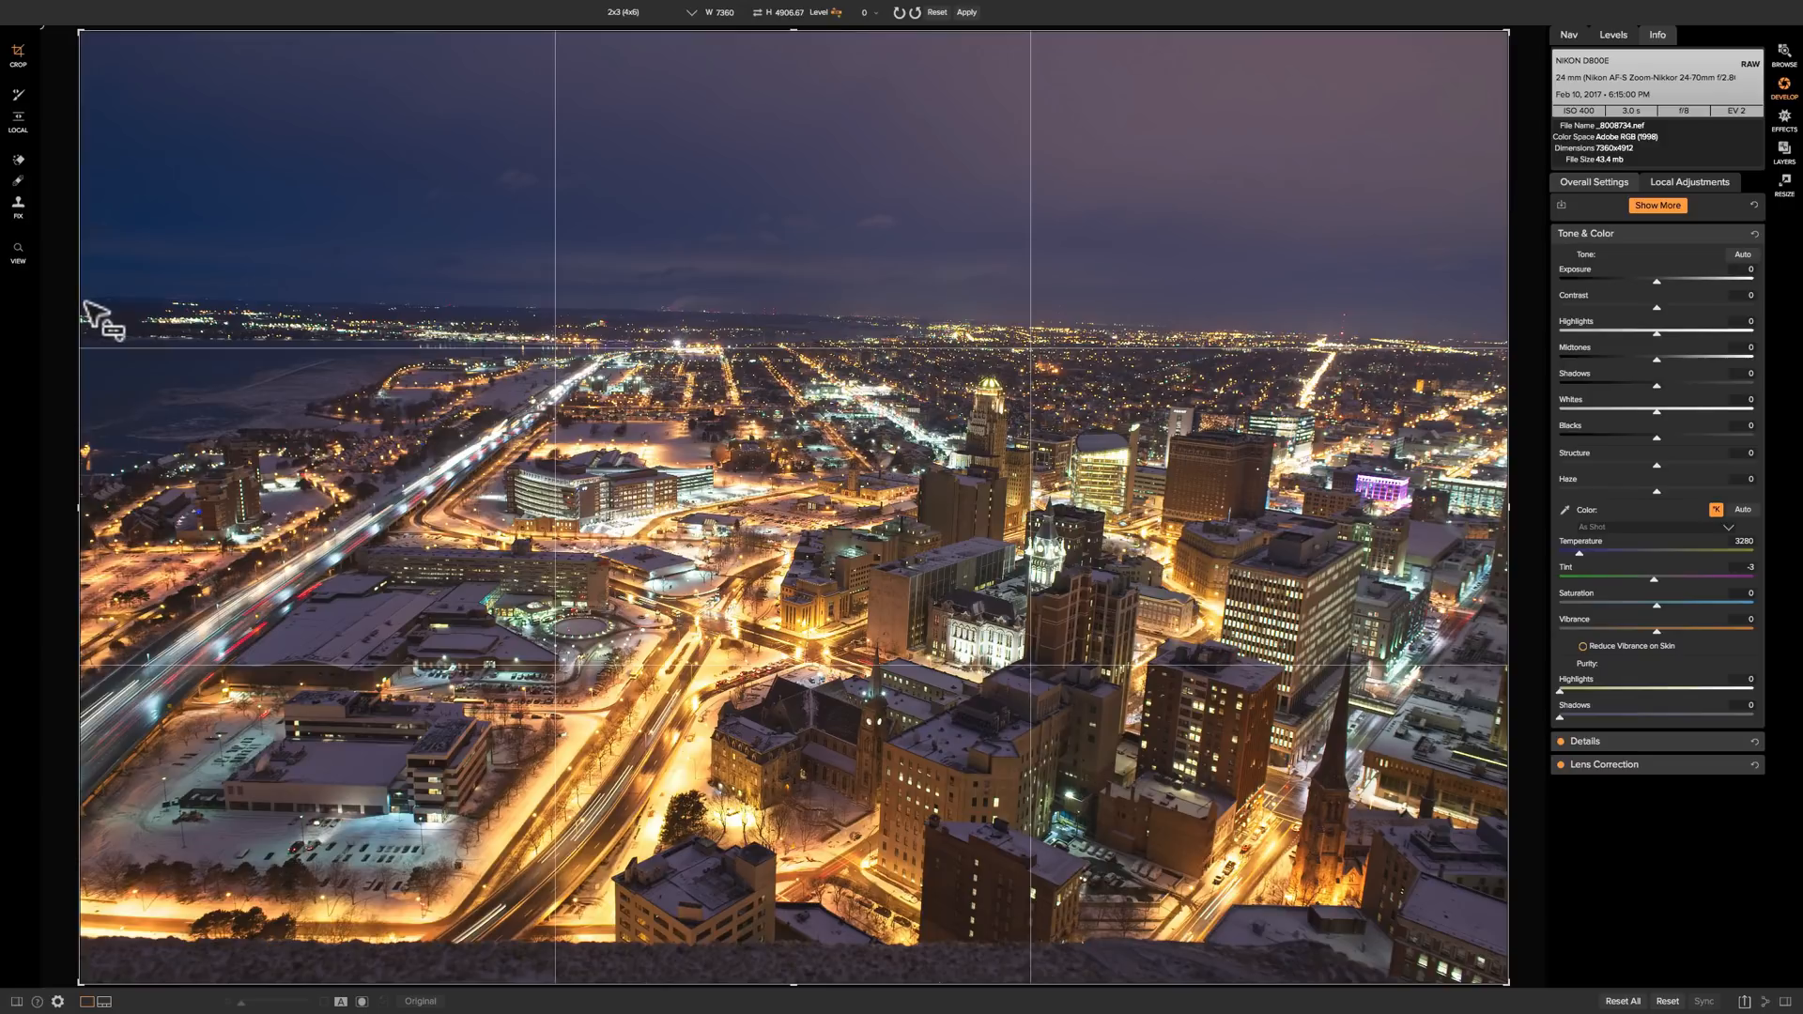
pyautogui.moveTo(82, 297); pyautogui.dragTo(1518, 342)
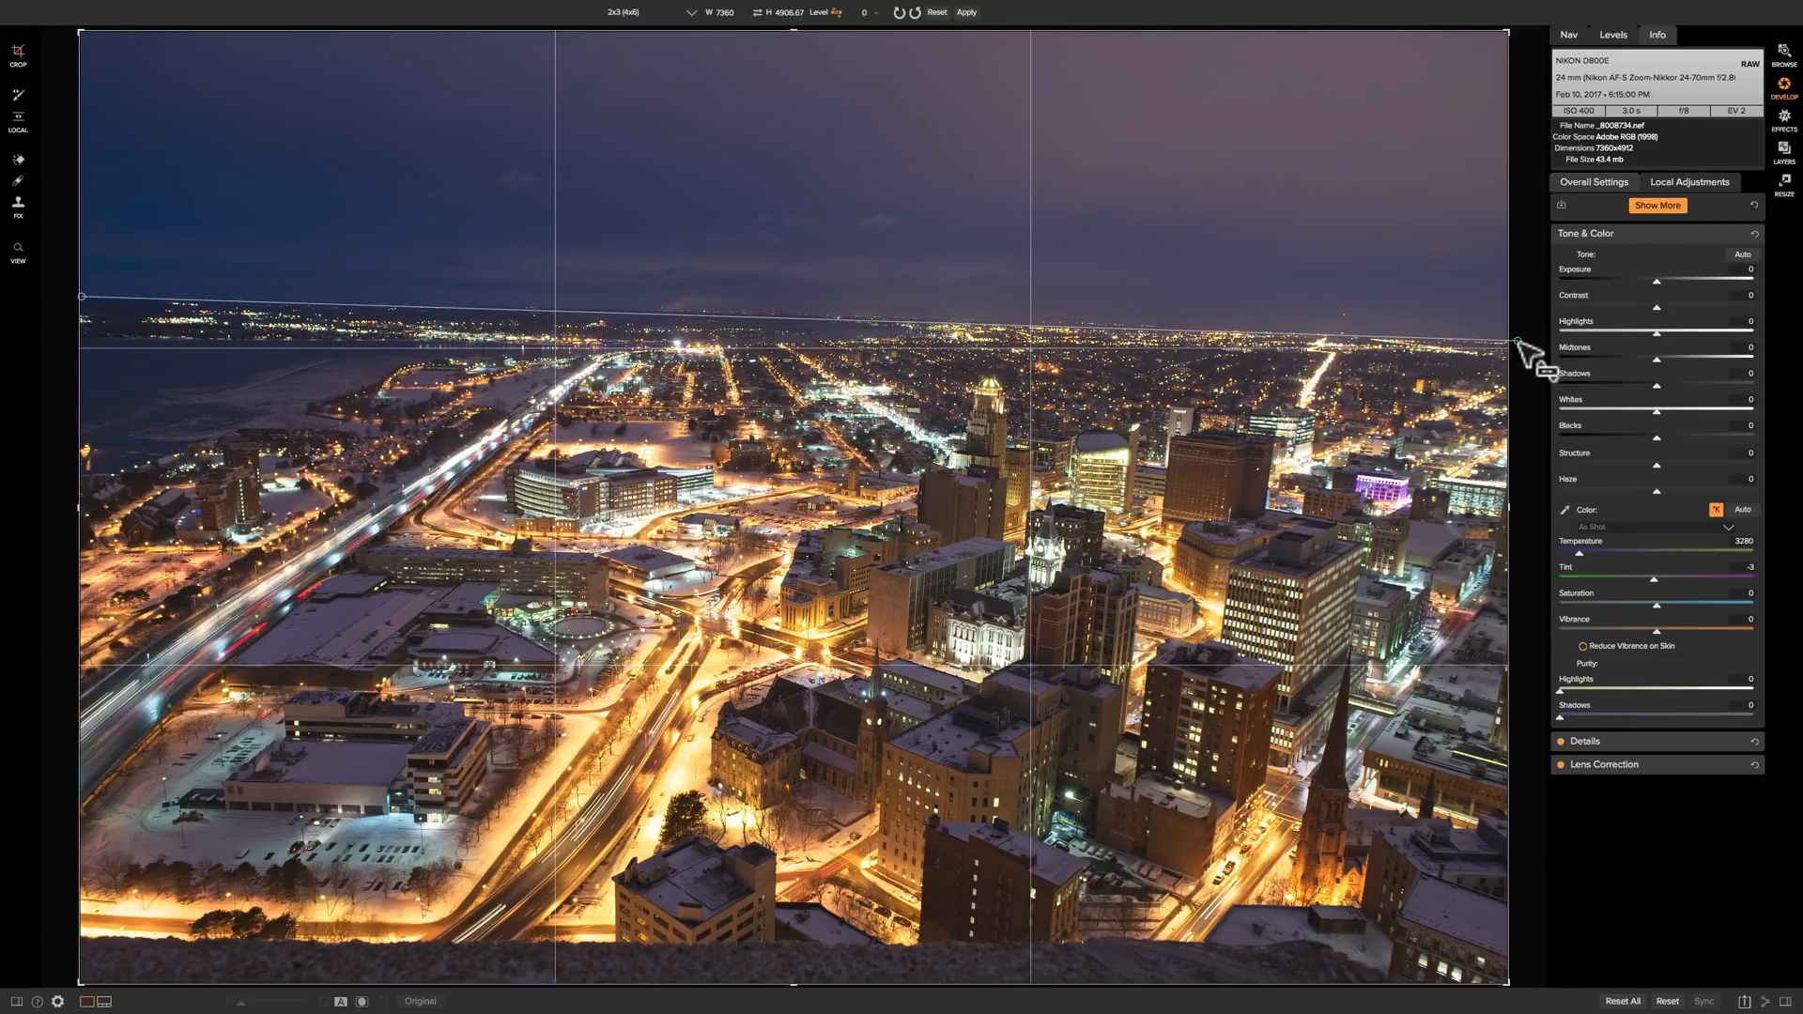
pyautogui.click(1519, 346)
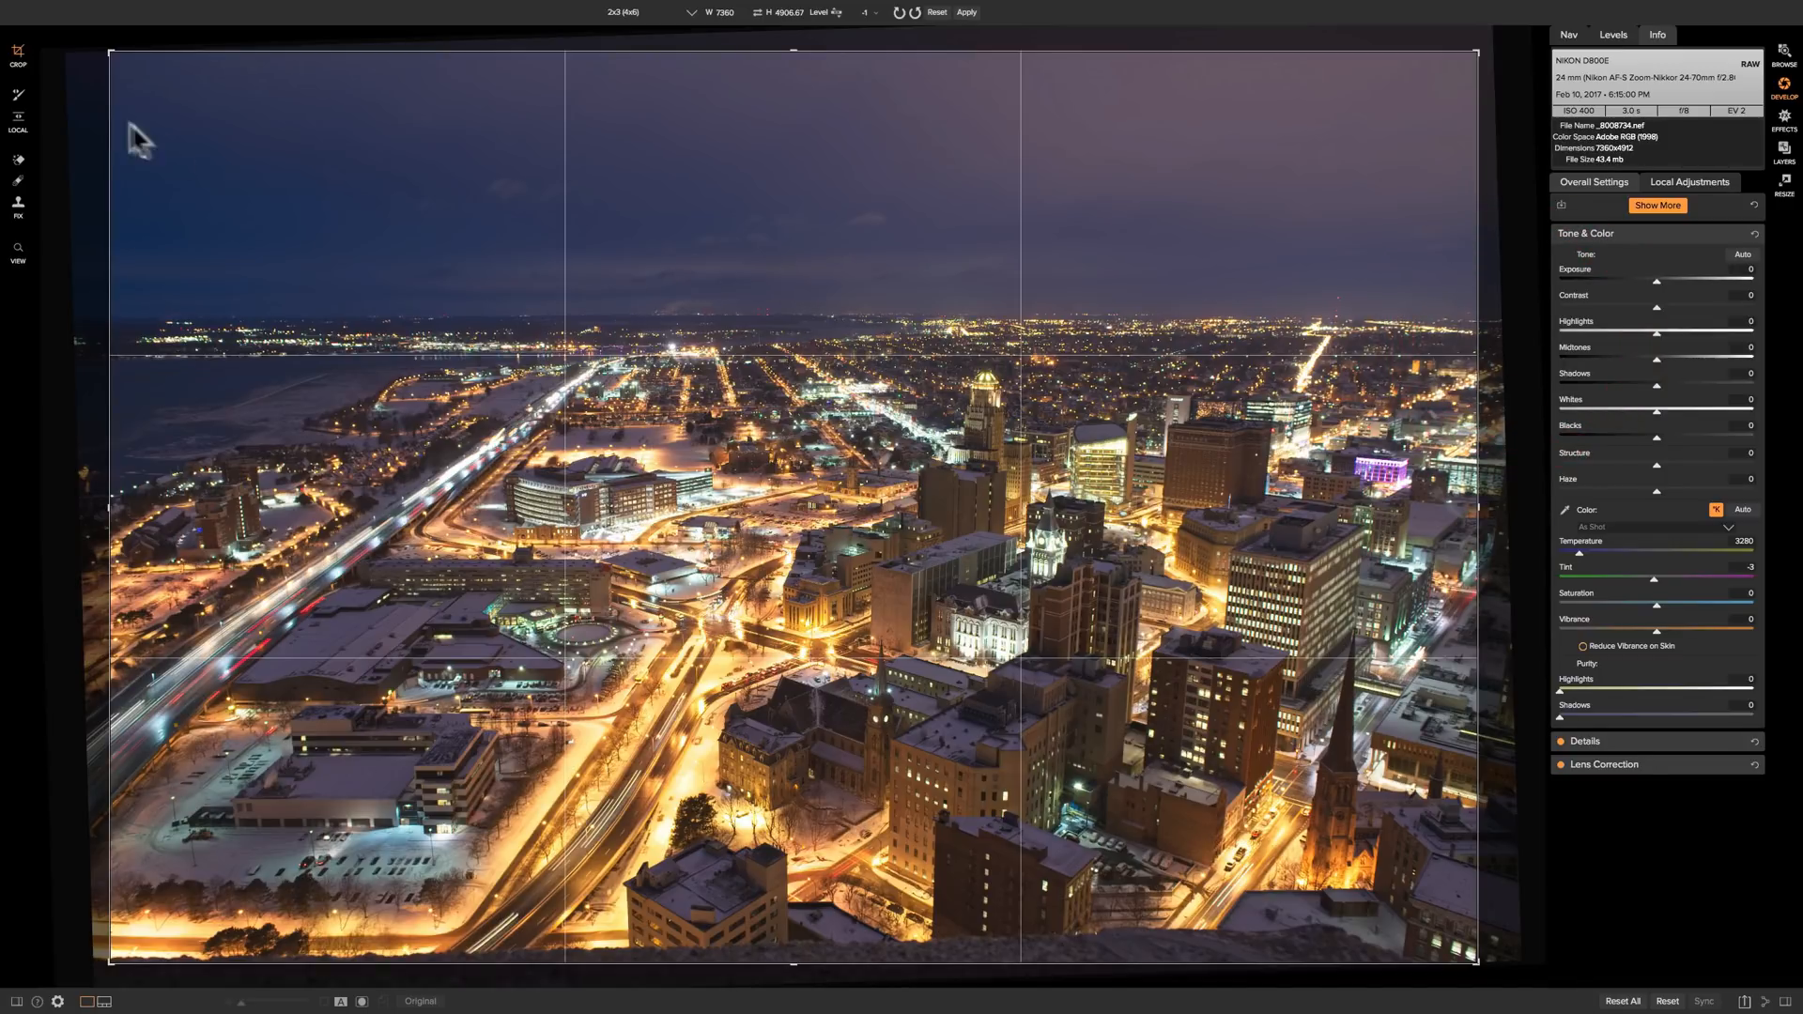
# - Crop the cityscape at a 2x3 ratio, tightening and repositioning the frame around the downtown buildings, and apply the crop
pyautogui.click(608, 13)
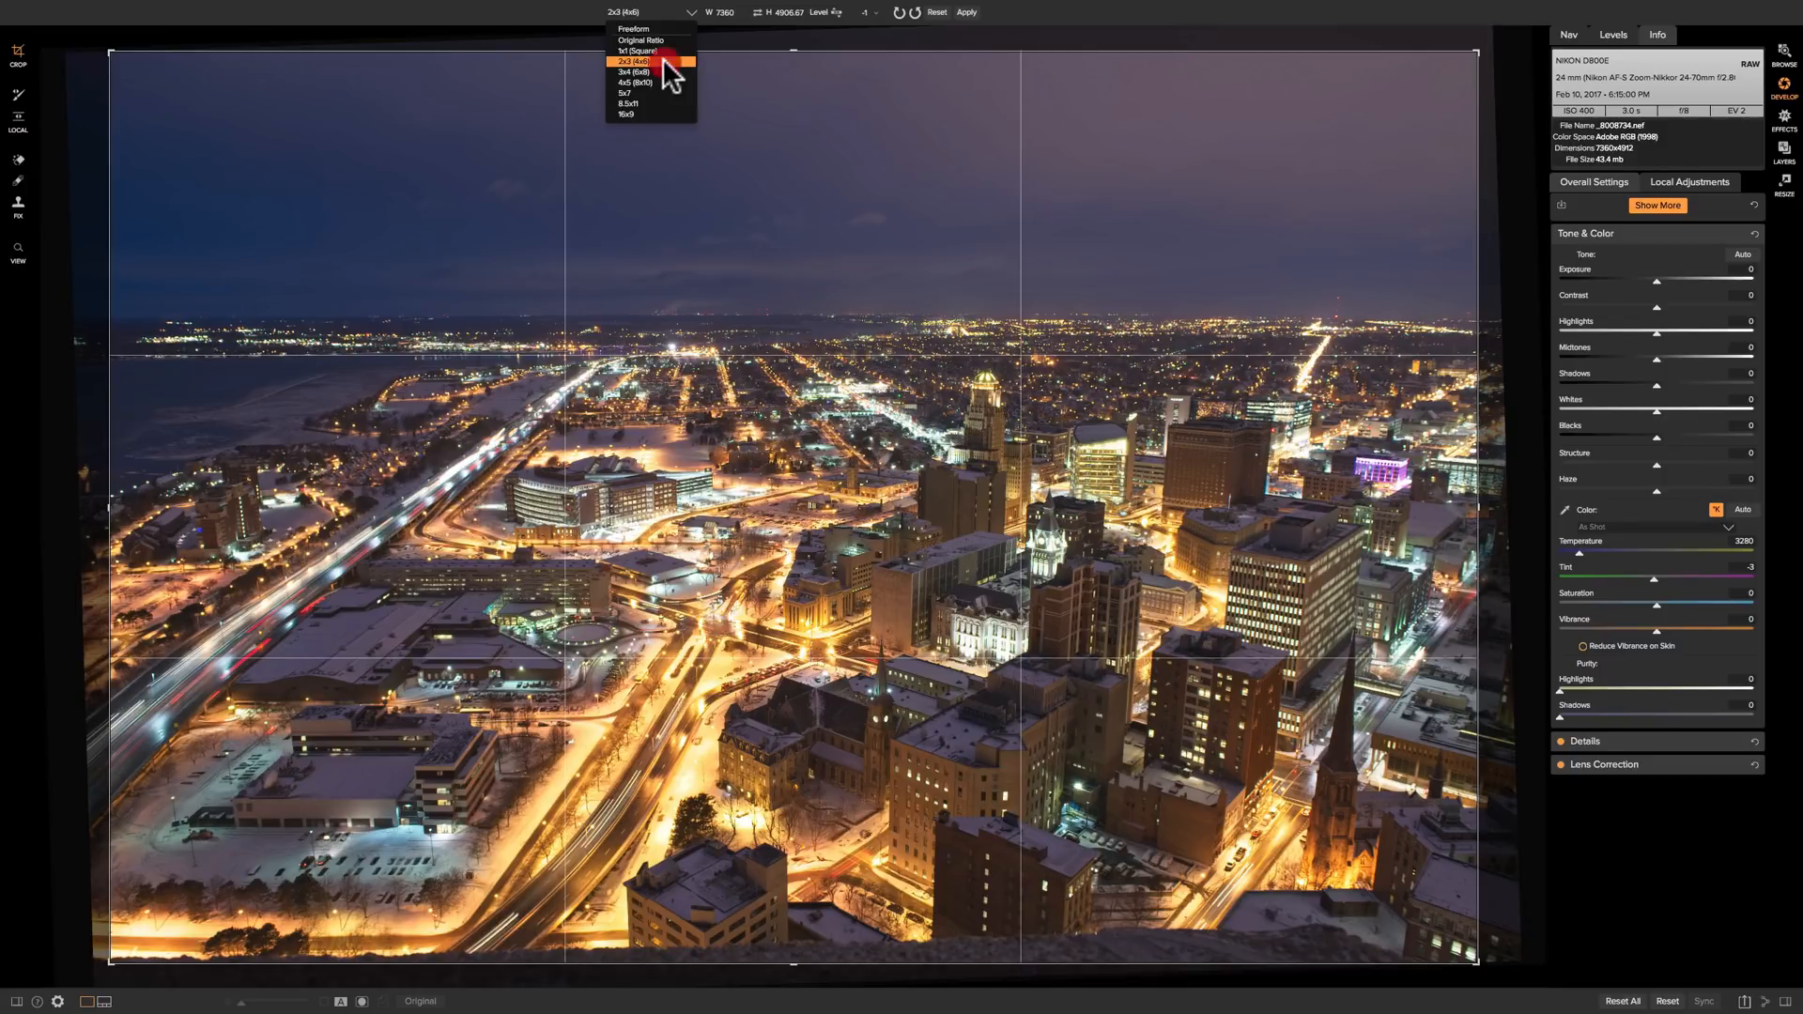
pyautogui.click(662, 61)
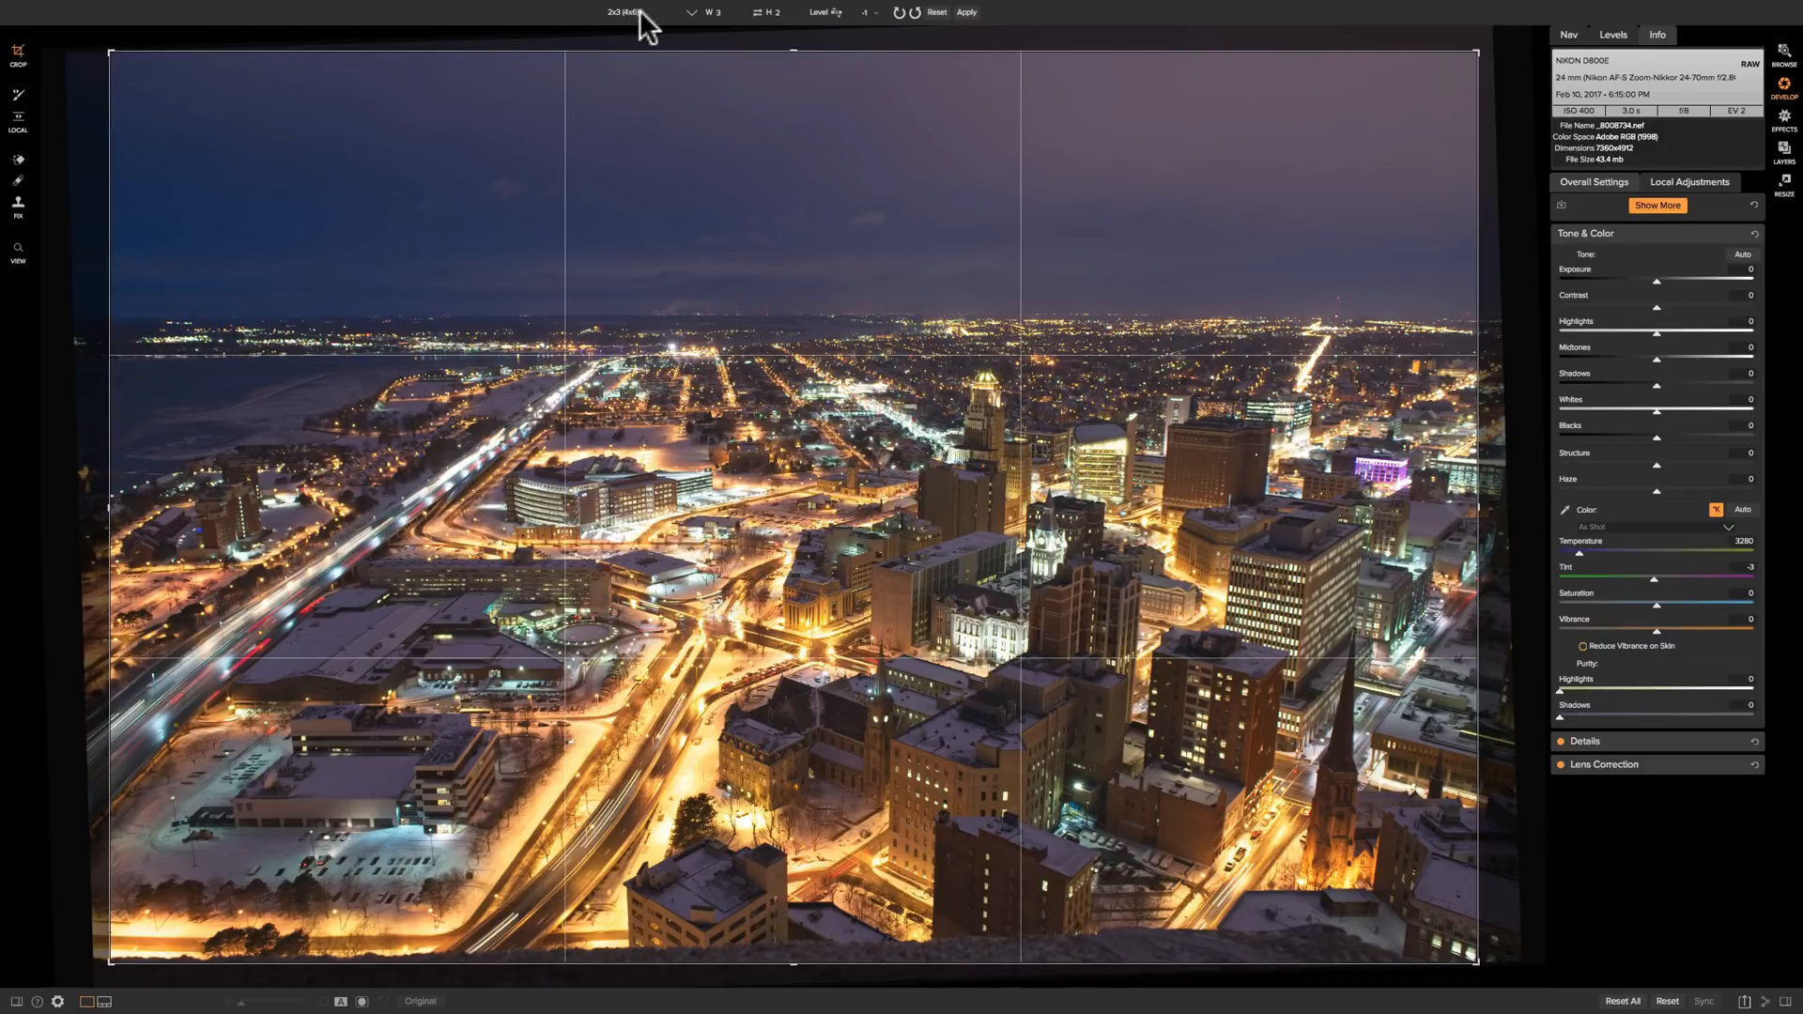
pyautogui.moveTo(111, 53); pyautogui.dragTo(274, 201)
pyautogui.moveTo(648, 408); pyautogui.dragTo(719, 459)
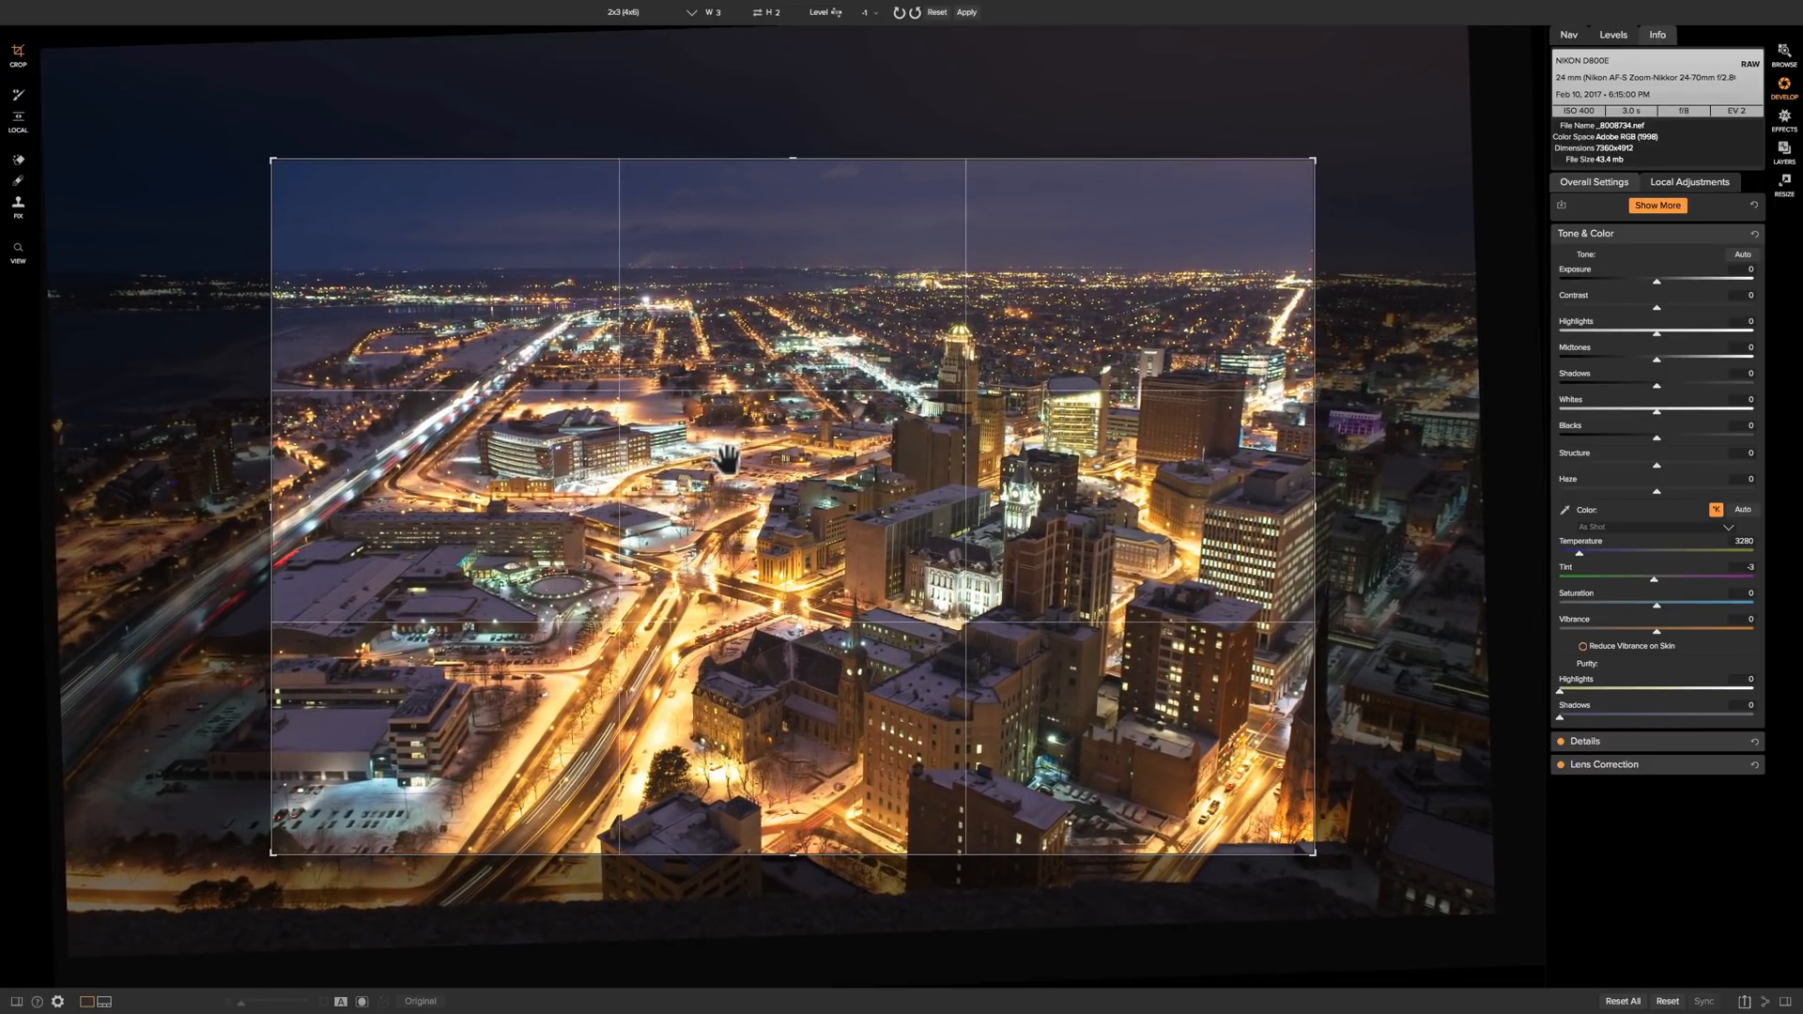
pyautogui.click(710, 446)
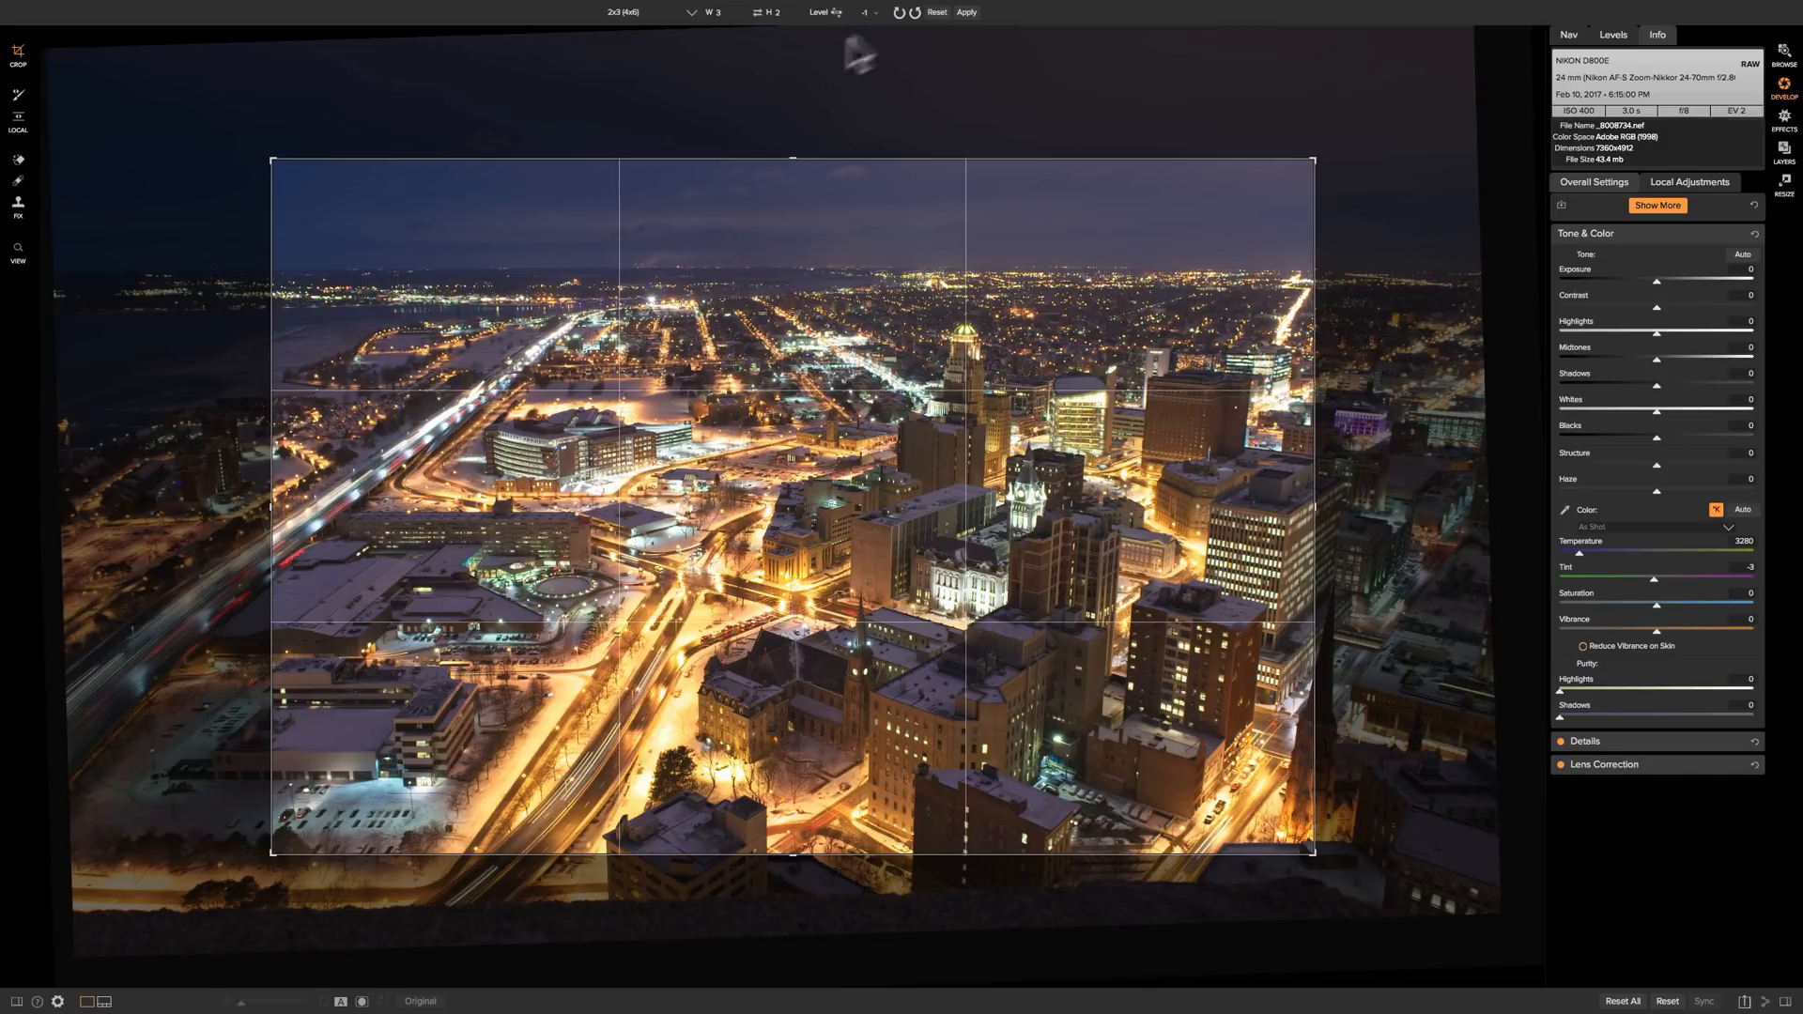
pyautogui.click(964, 12)
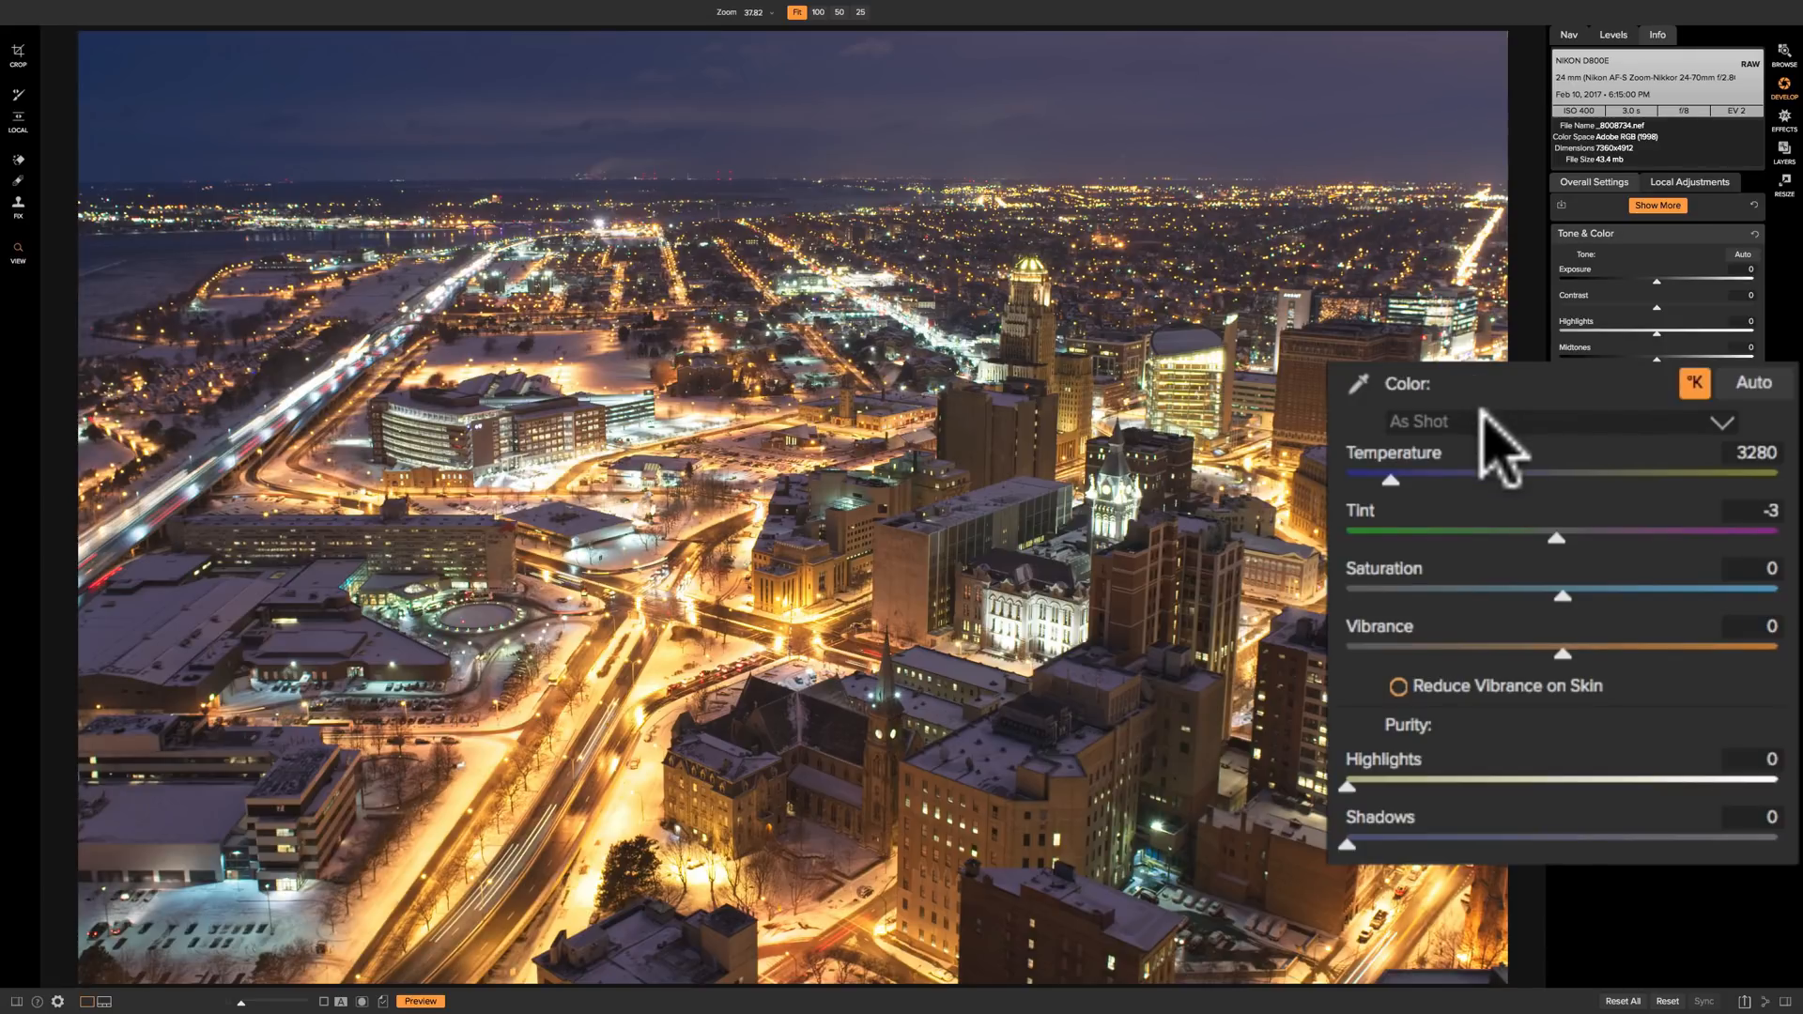
# - Set the white balance to Tungsten and balance the tones with Highlights at -78 and Shadows at 25
pyautogui.click(1483, 416)
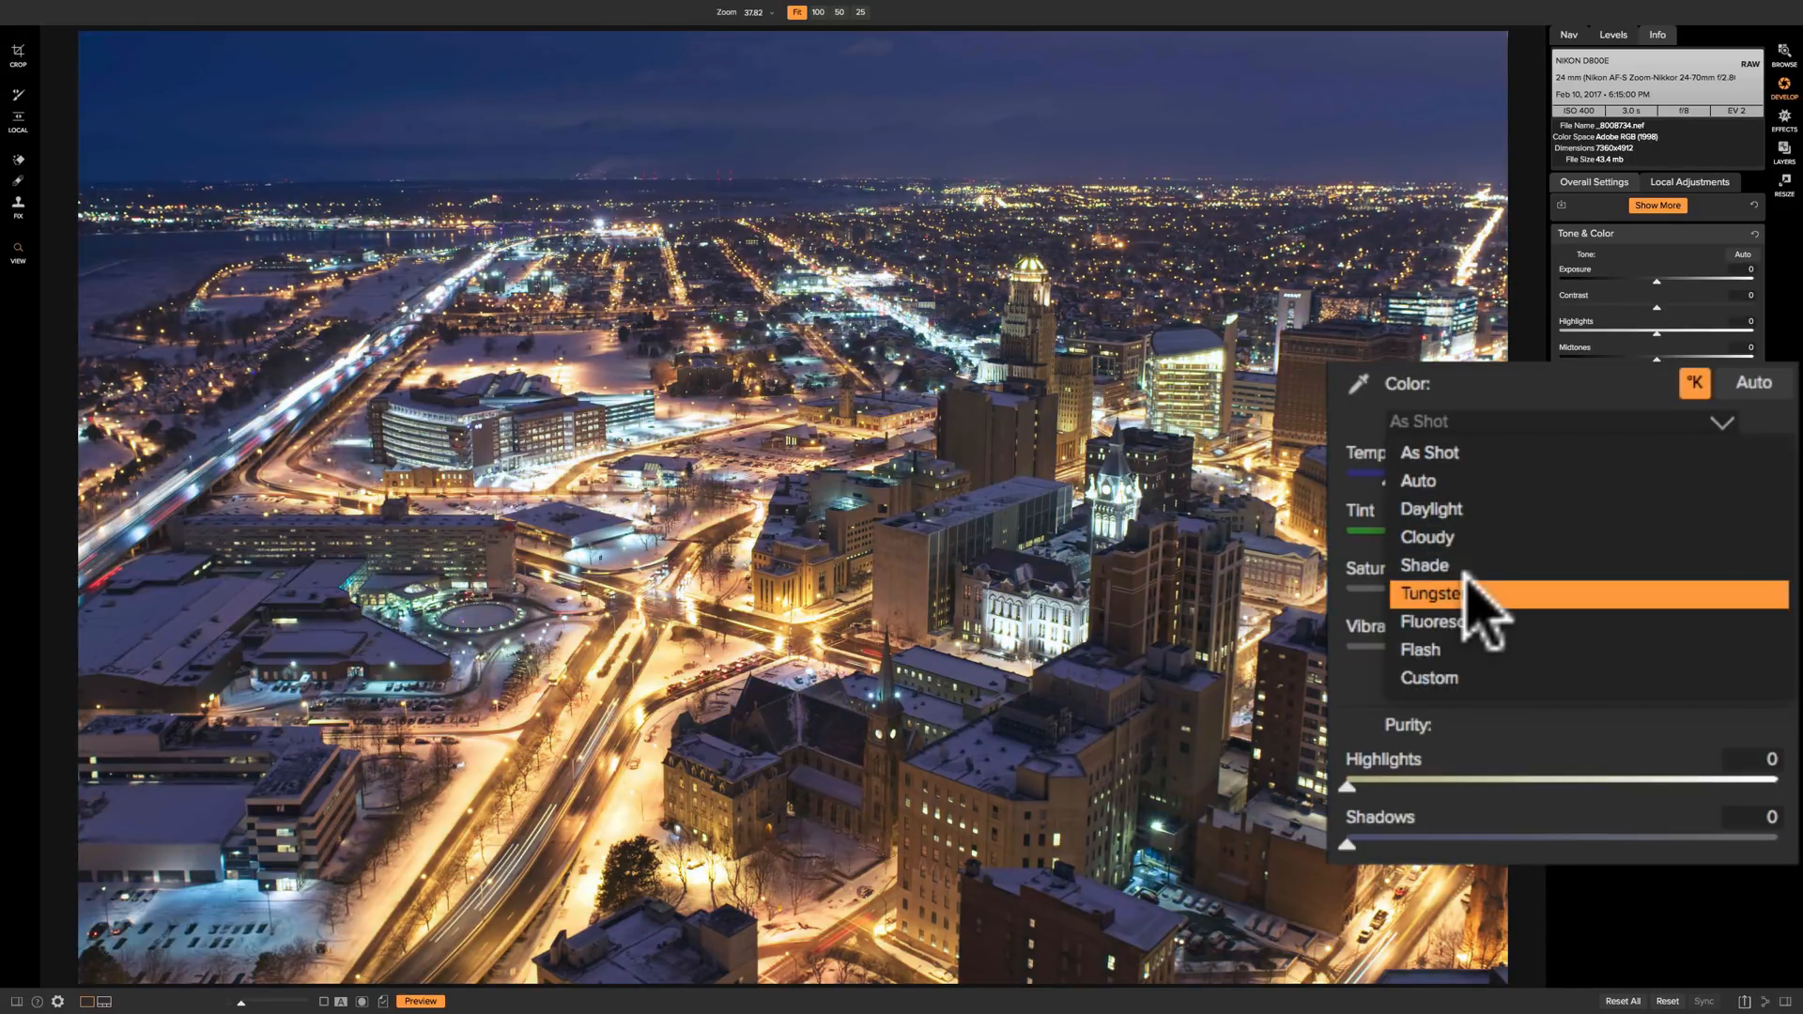
pyautogui.click(1463, 592)
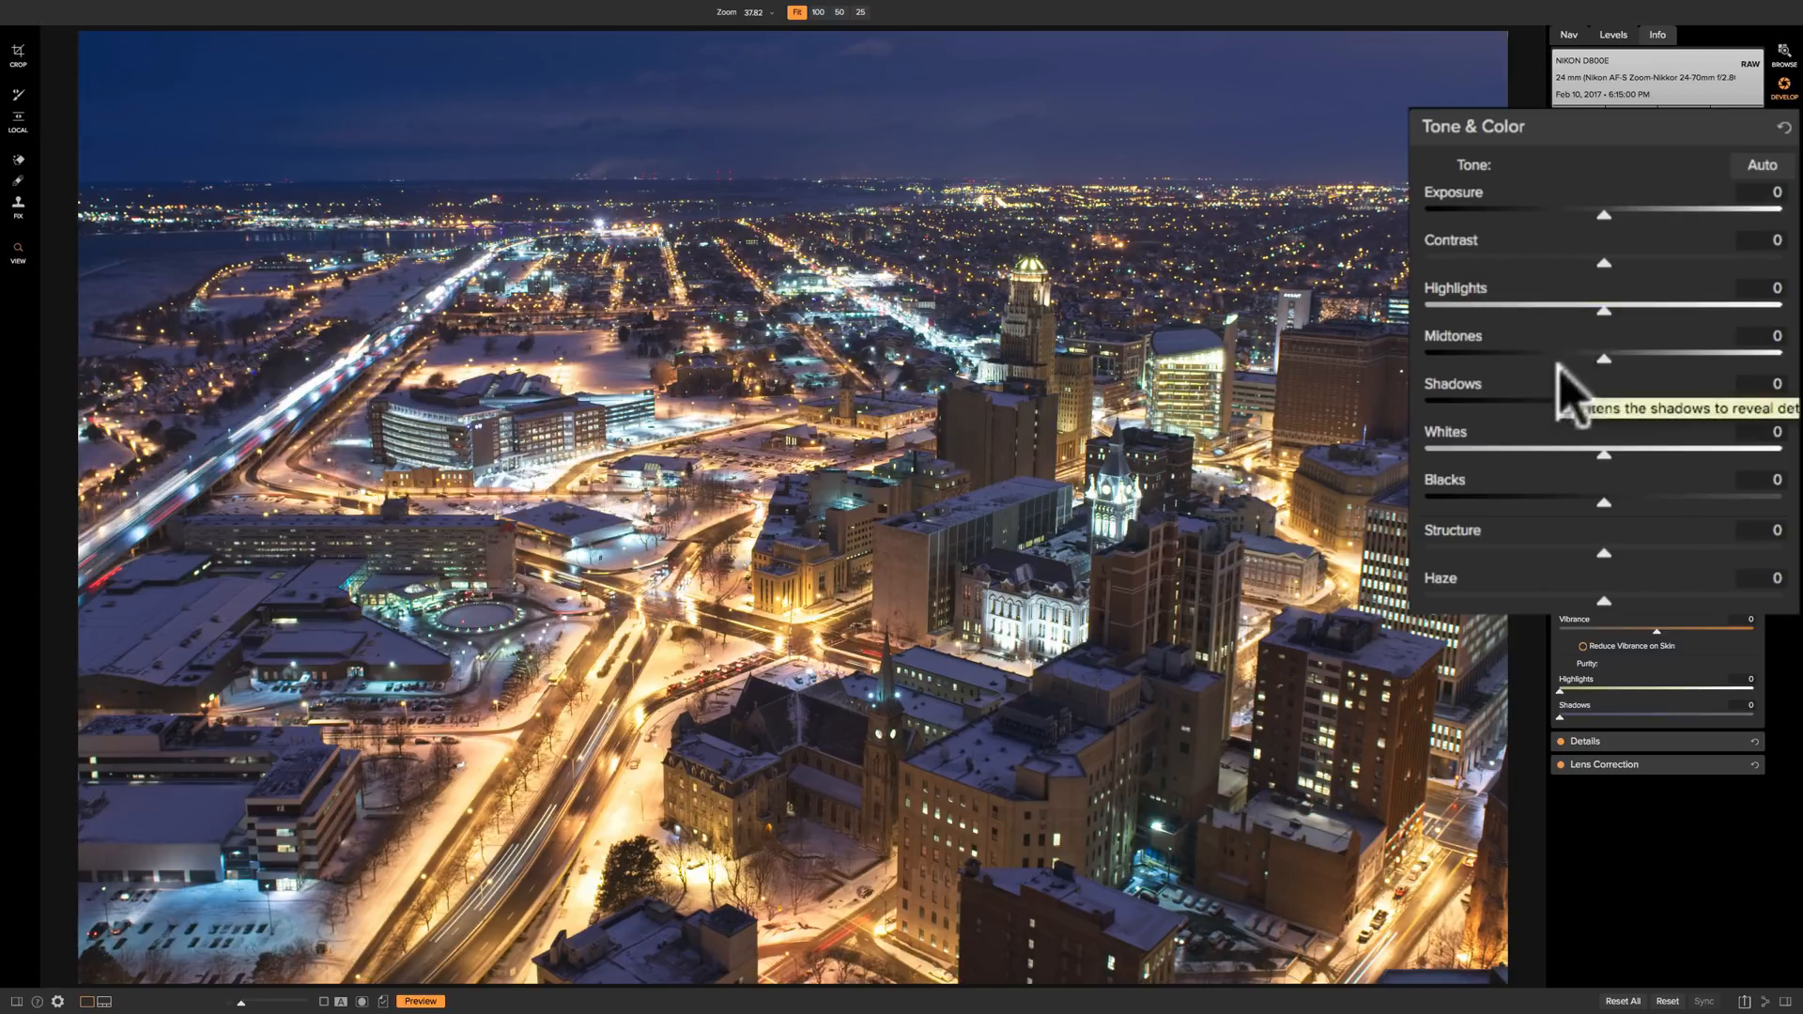
pyautogui.moveTo(1604, 312)
pyautogui.mouseDown()
pyautogui.moveTo(1522, 313)
pyautogui.moveTo(1703, 310)
pyautogui.moveTo(1452, 308)
pyautogui.moveTo(1467, 312)
pyautogui.mouseUp()
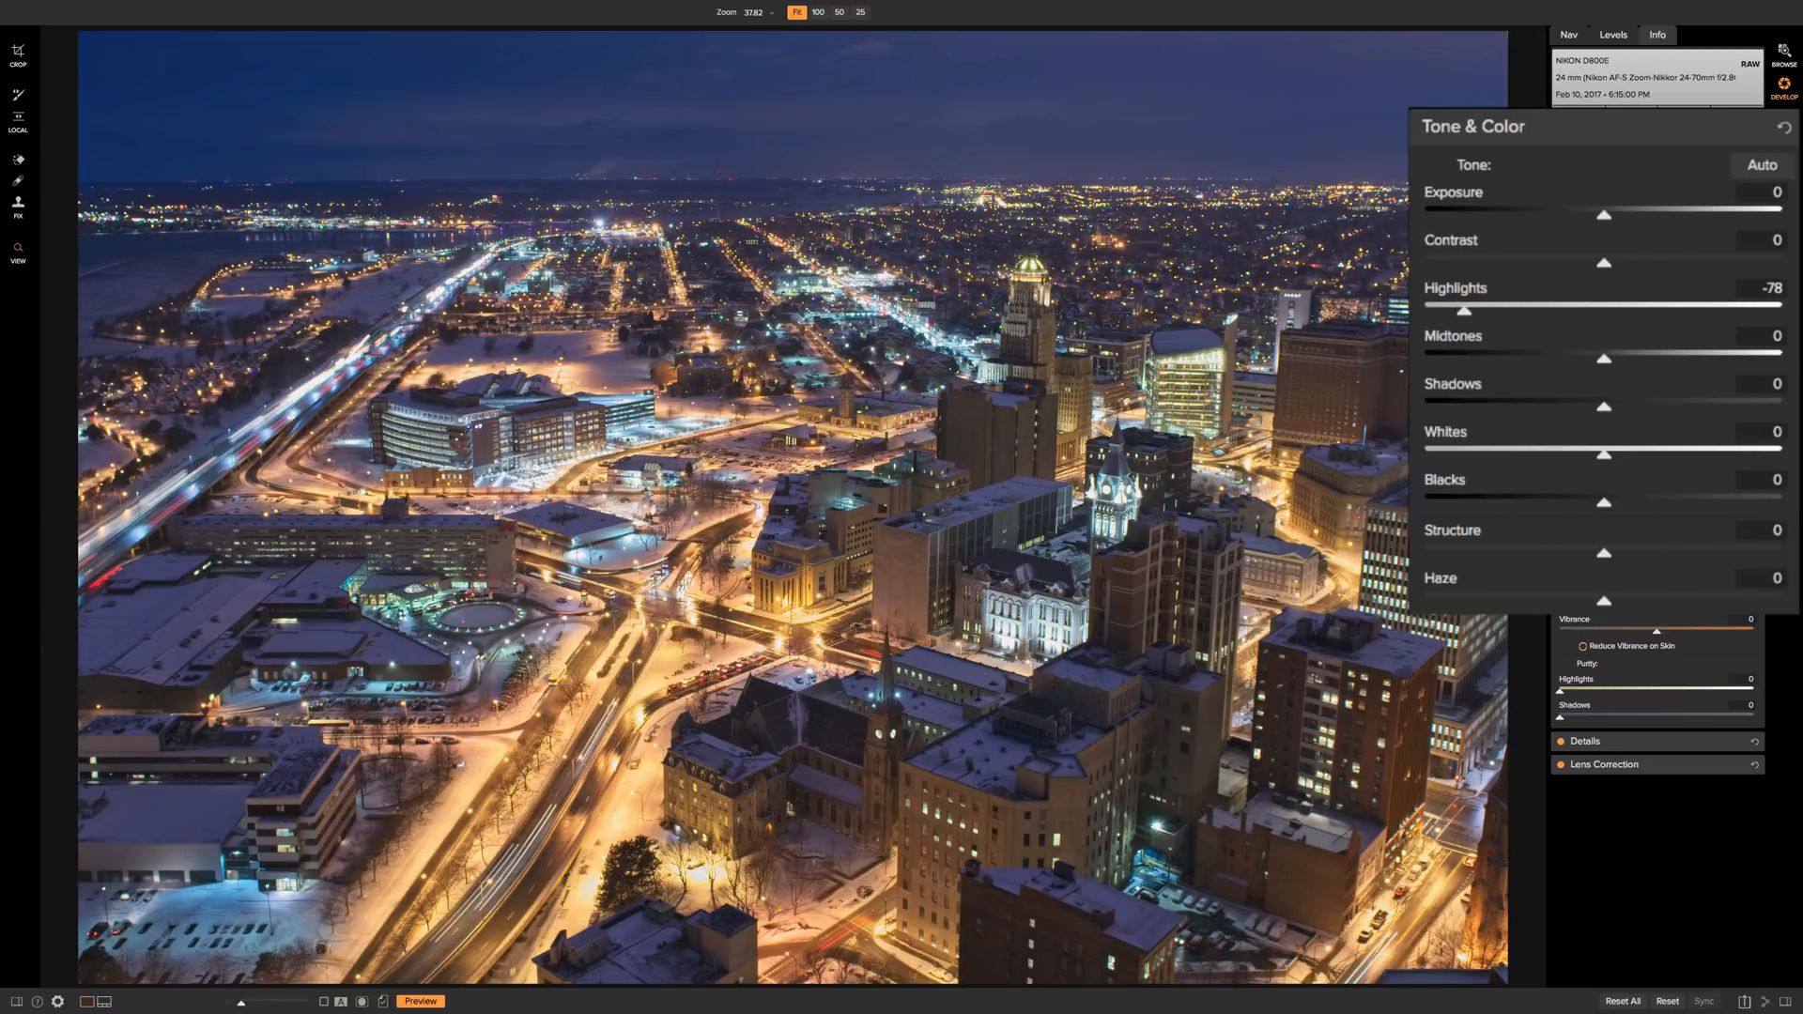
pyautogui.moveTo(1604, 405); pyautogui.dragTo(1646, 407)
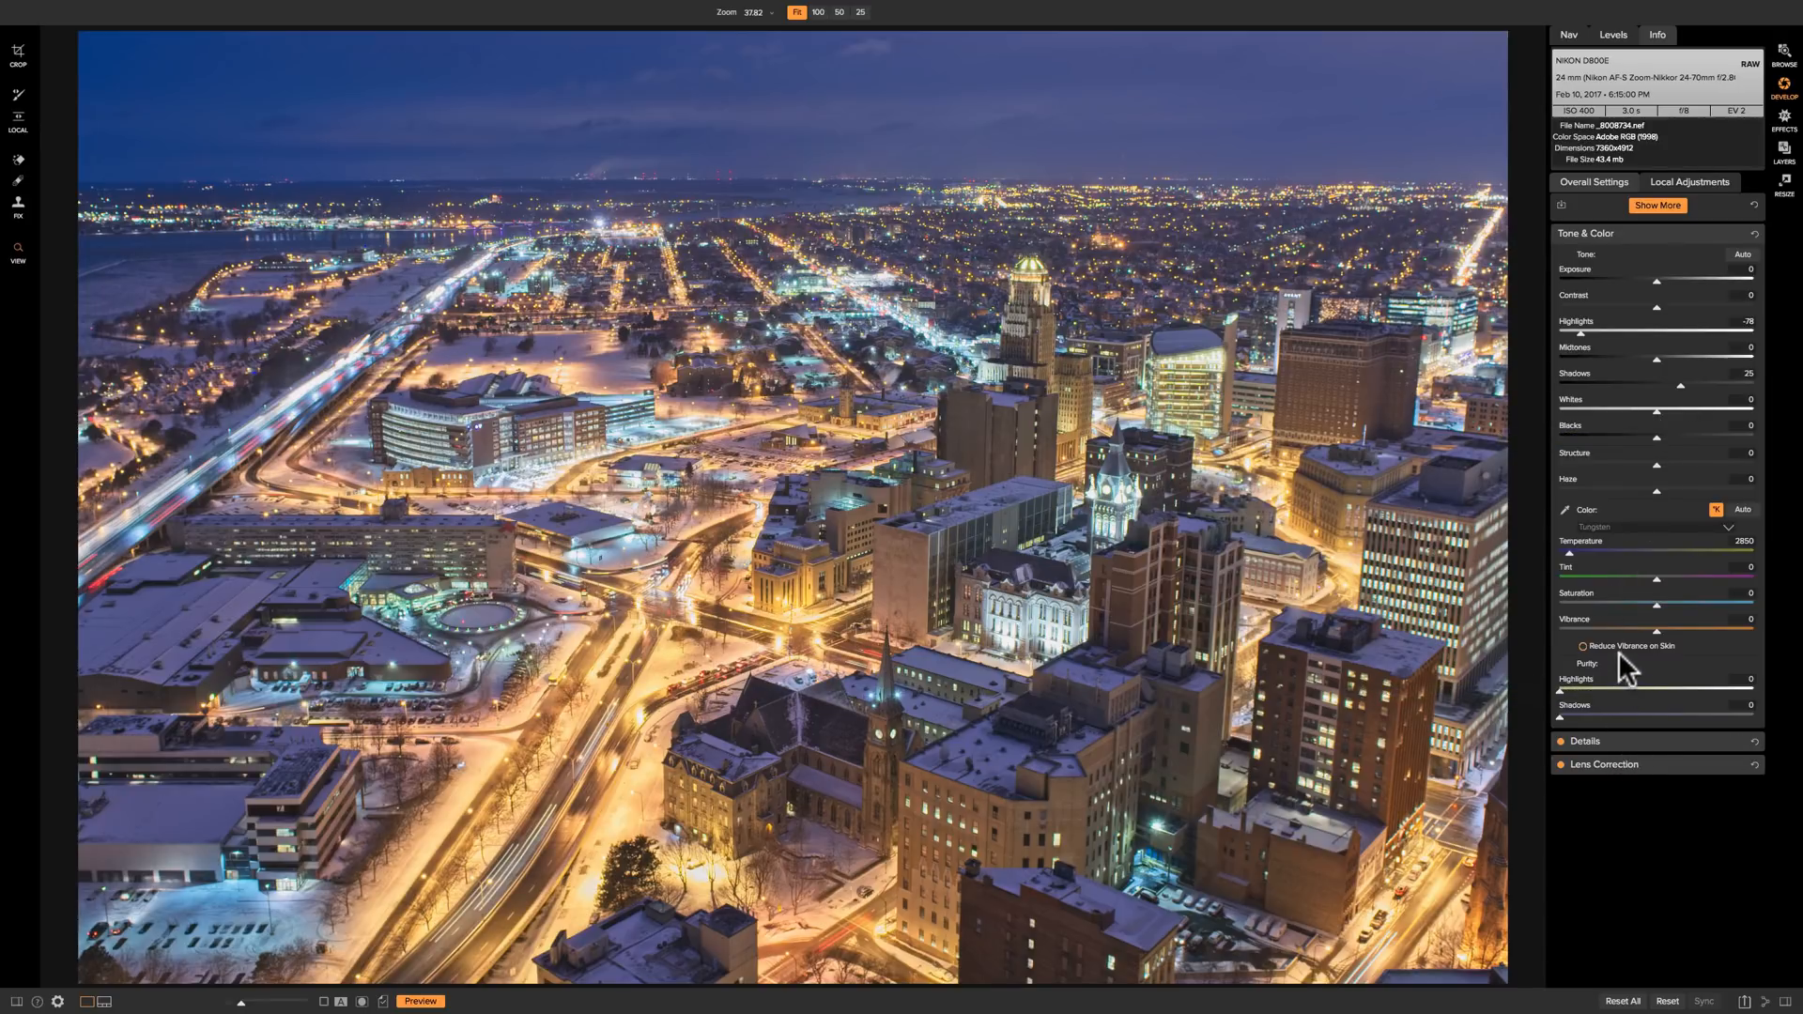
# - Add a Curves adjustment shaped as an S-curve with points at about 66/57, 129/128 and 191/206, and compare it on and off
pyautogui.click(1659, 205)
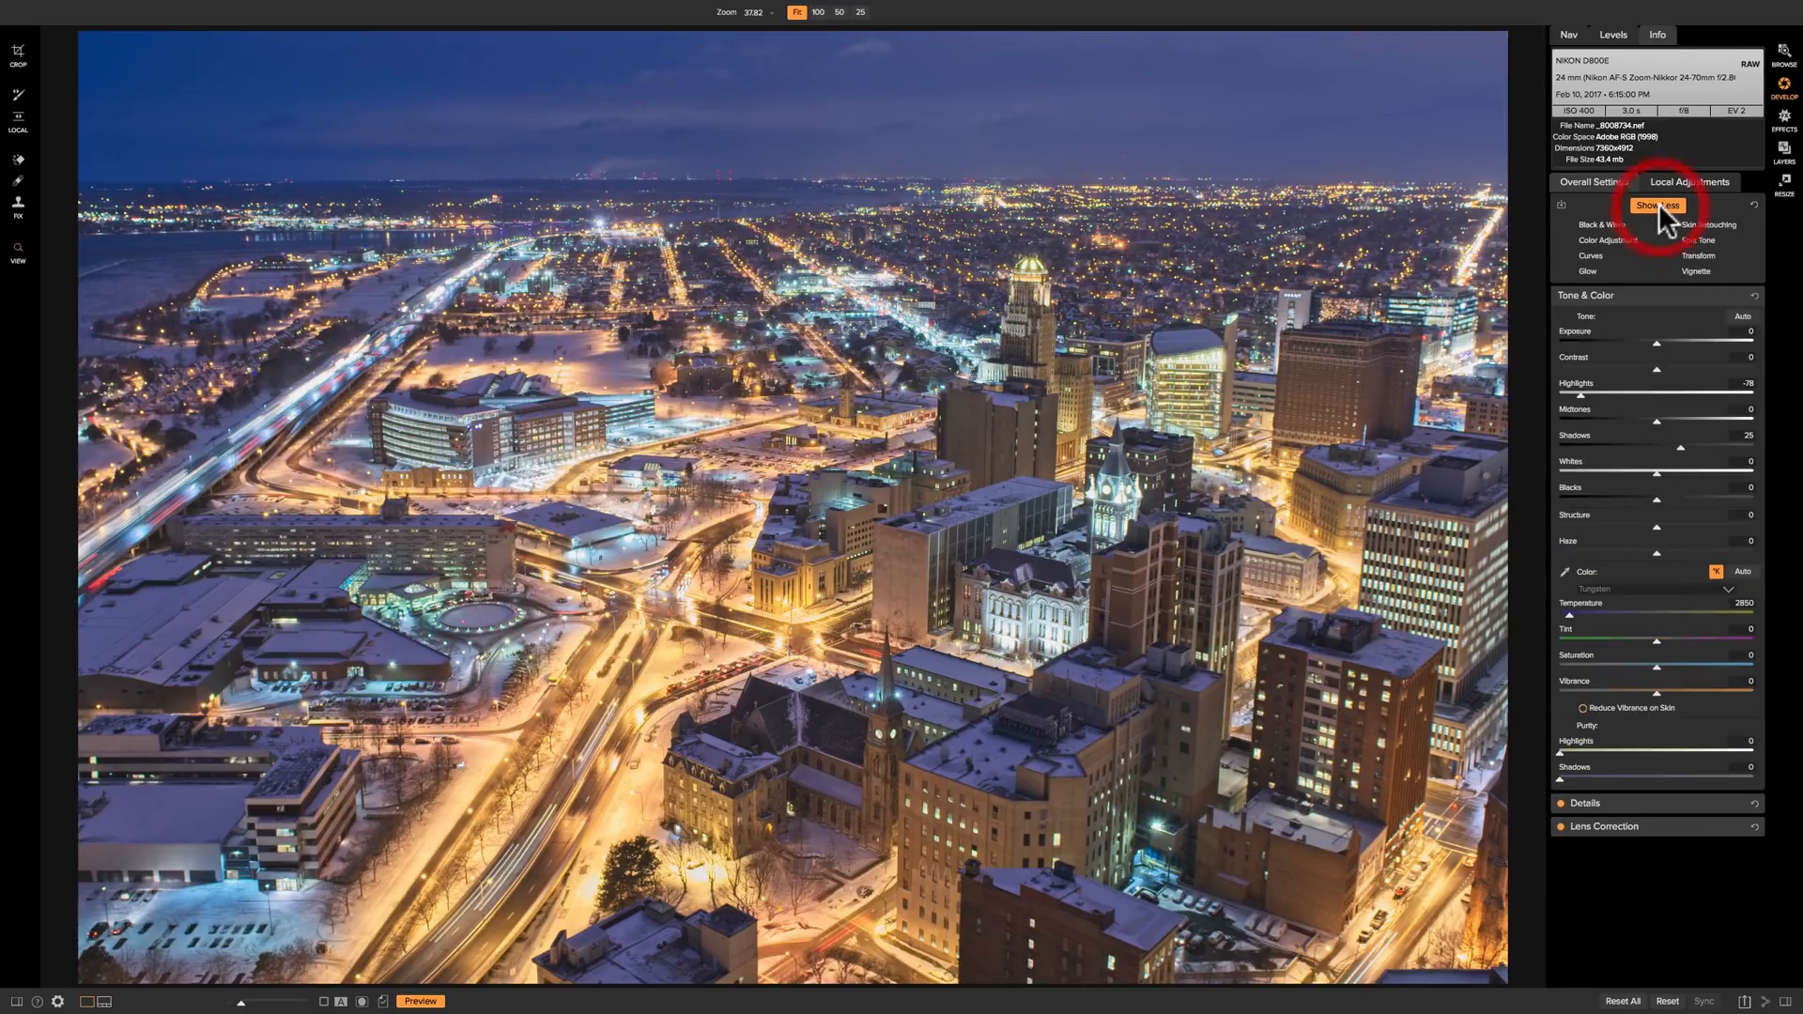
pyautogui.click(1598, 254)
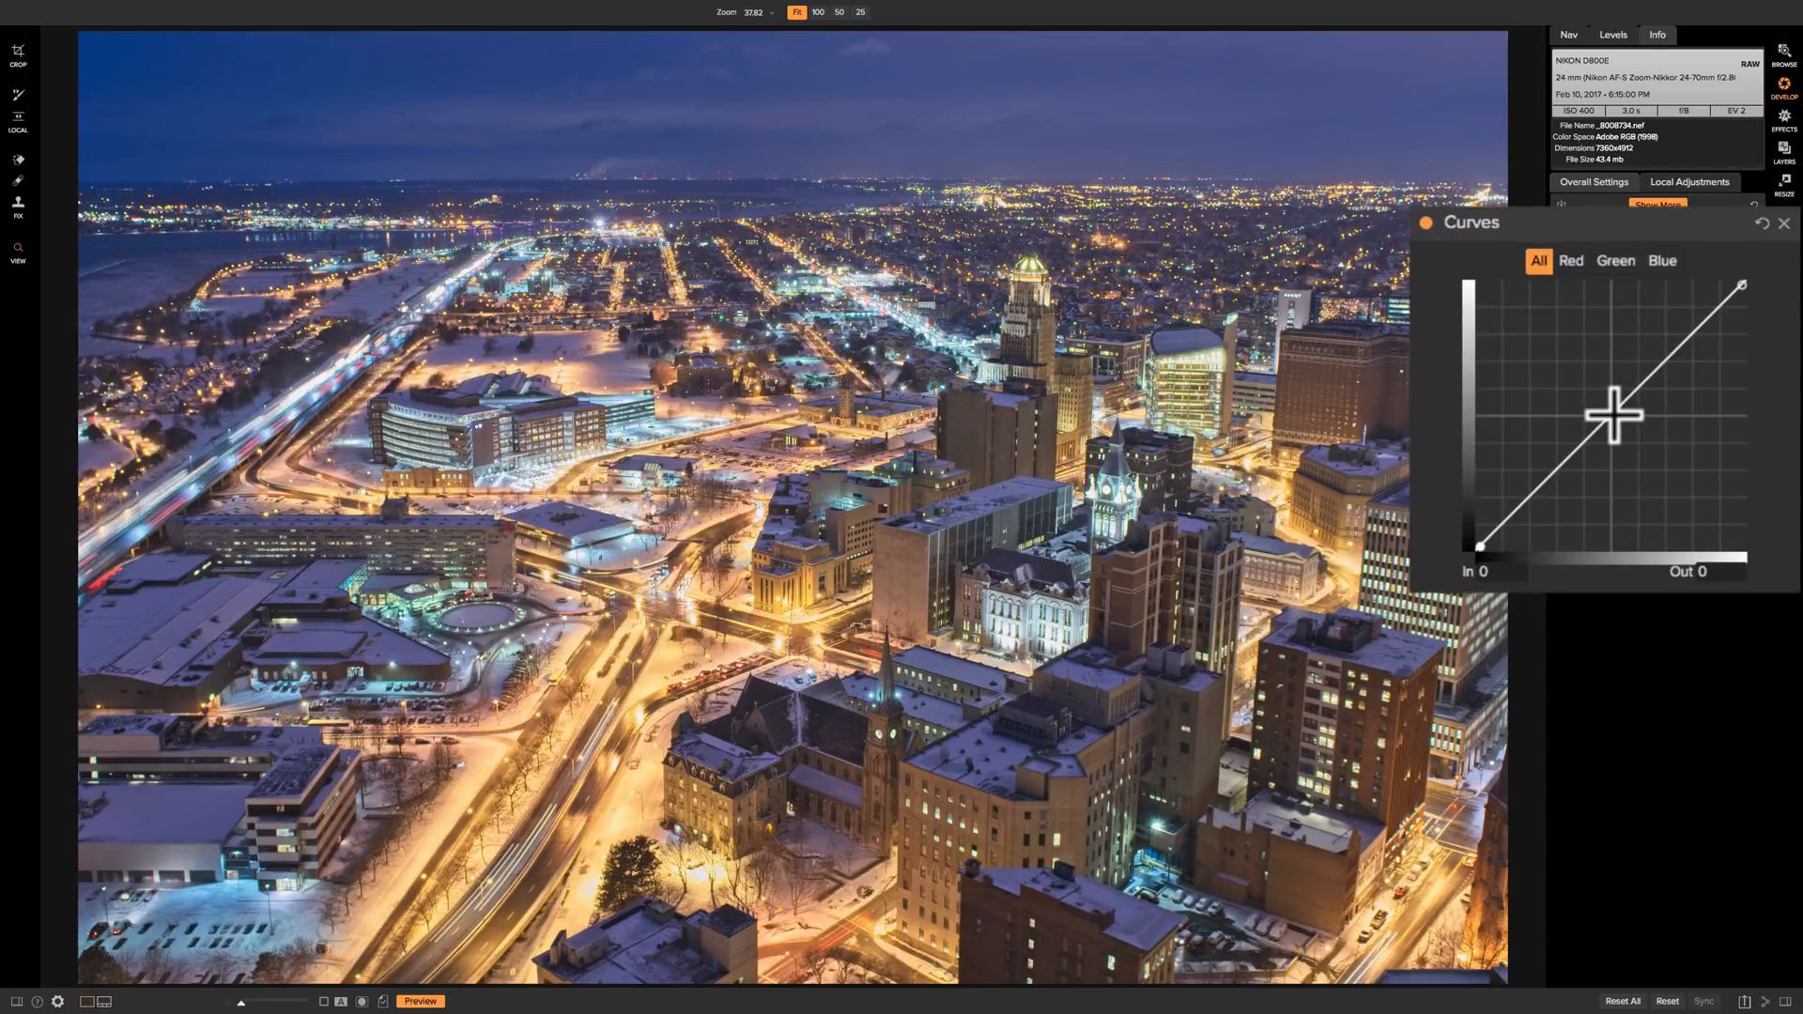
pyautogui.click(1614, 414)
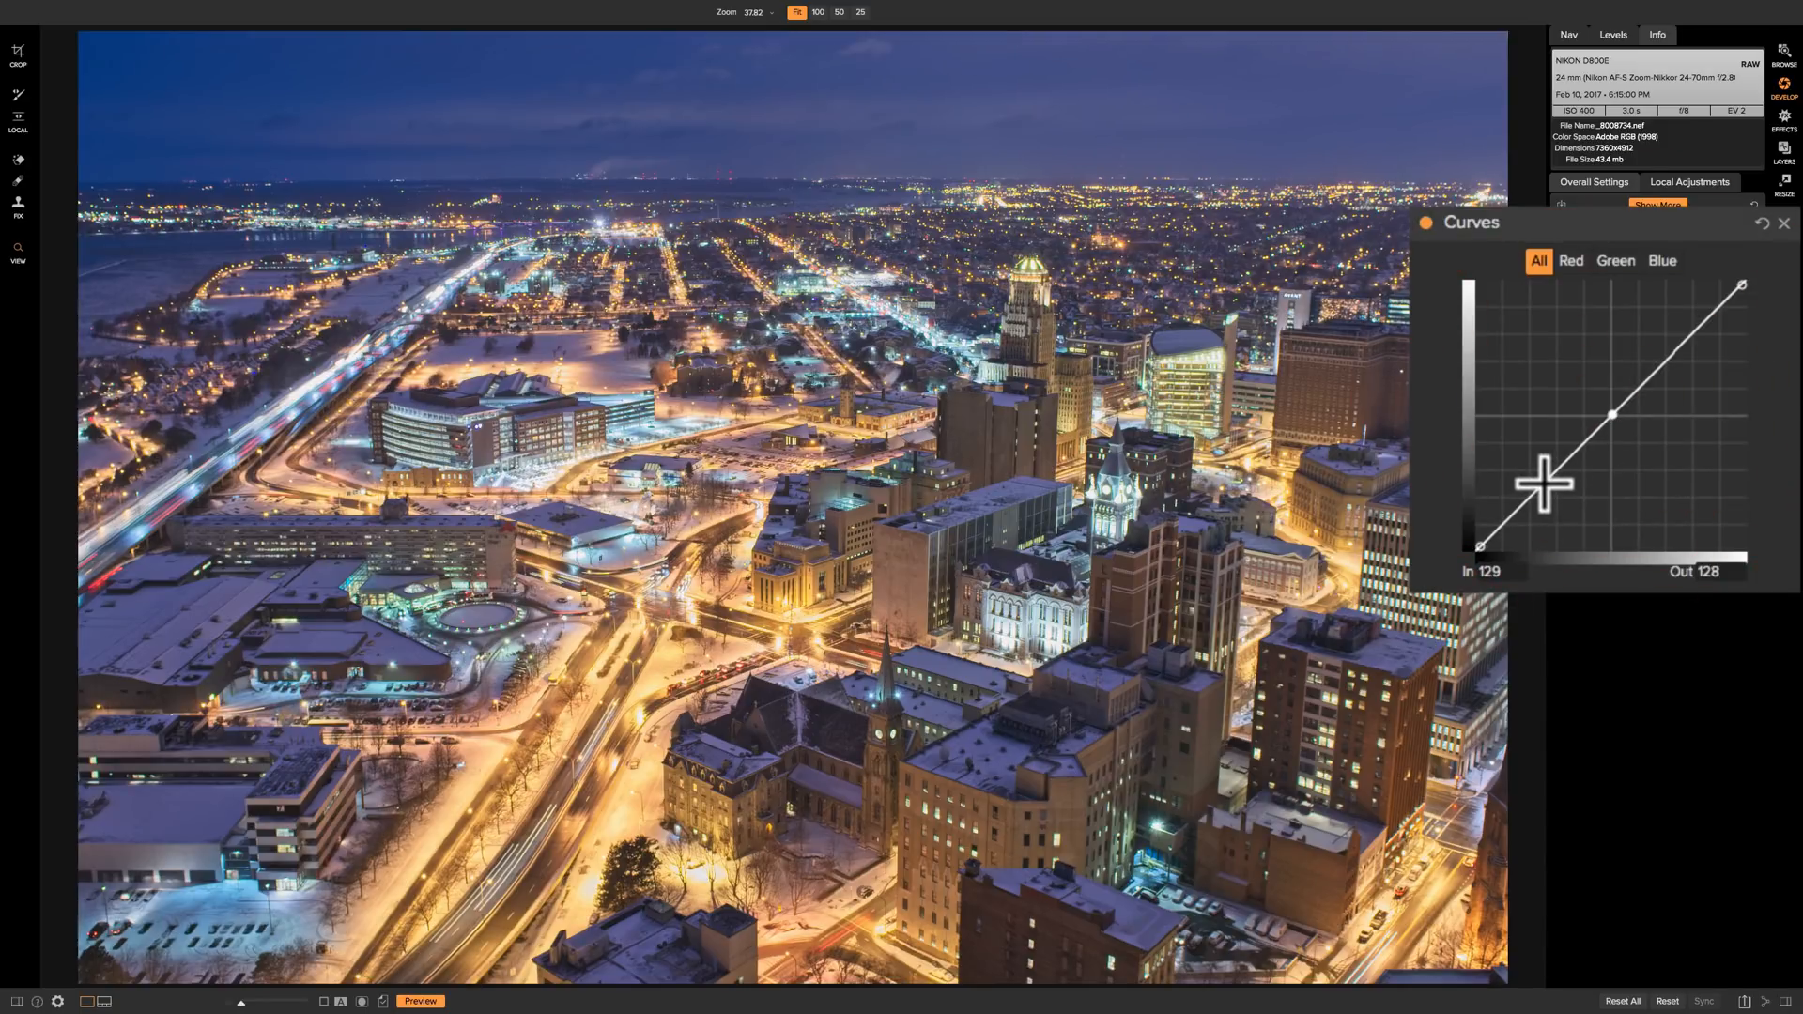
pyautogui.moveTo(1545, 481); pyautogui.dragTo(1546, 489)
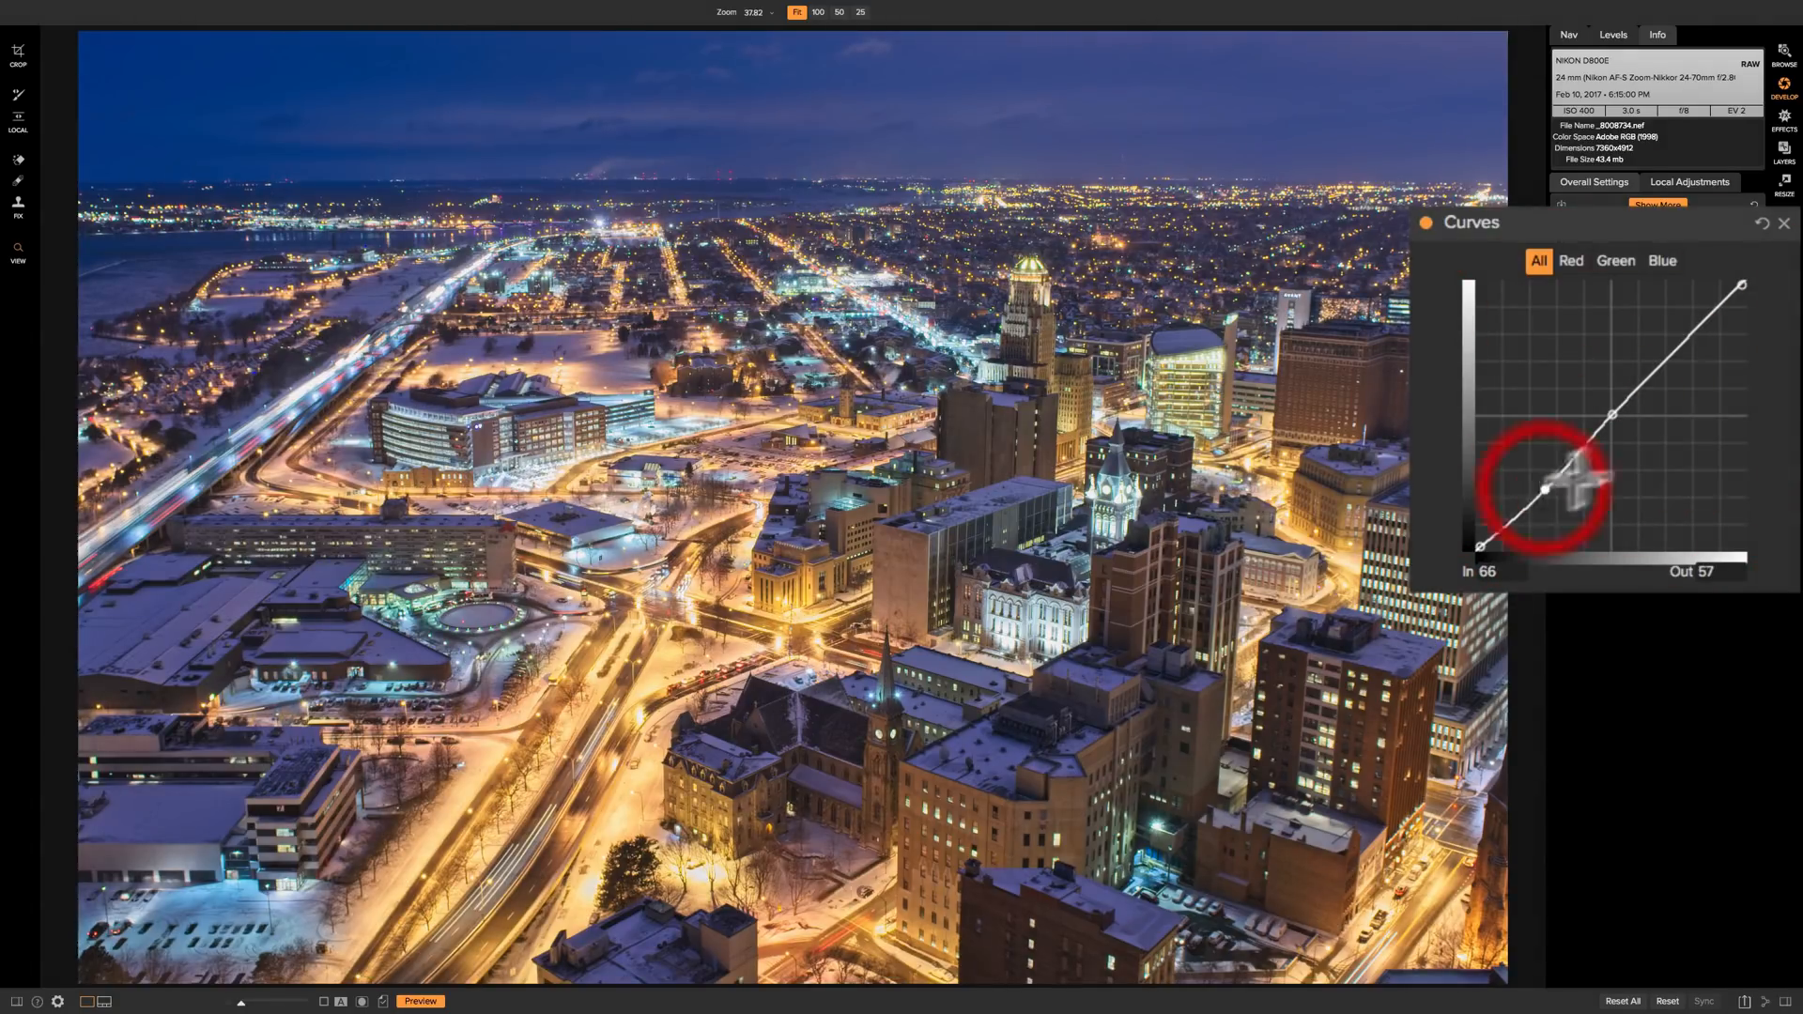
pyautogui.click(1681, 345)
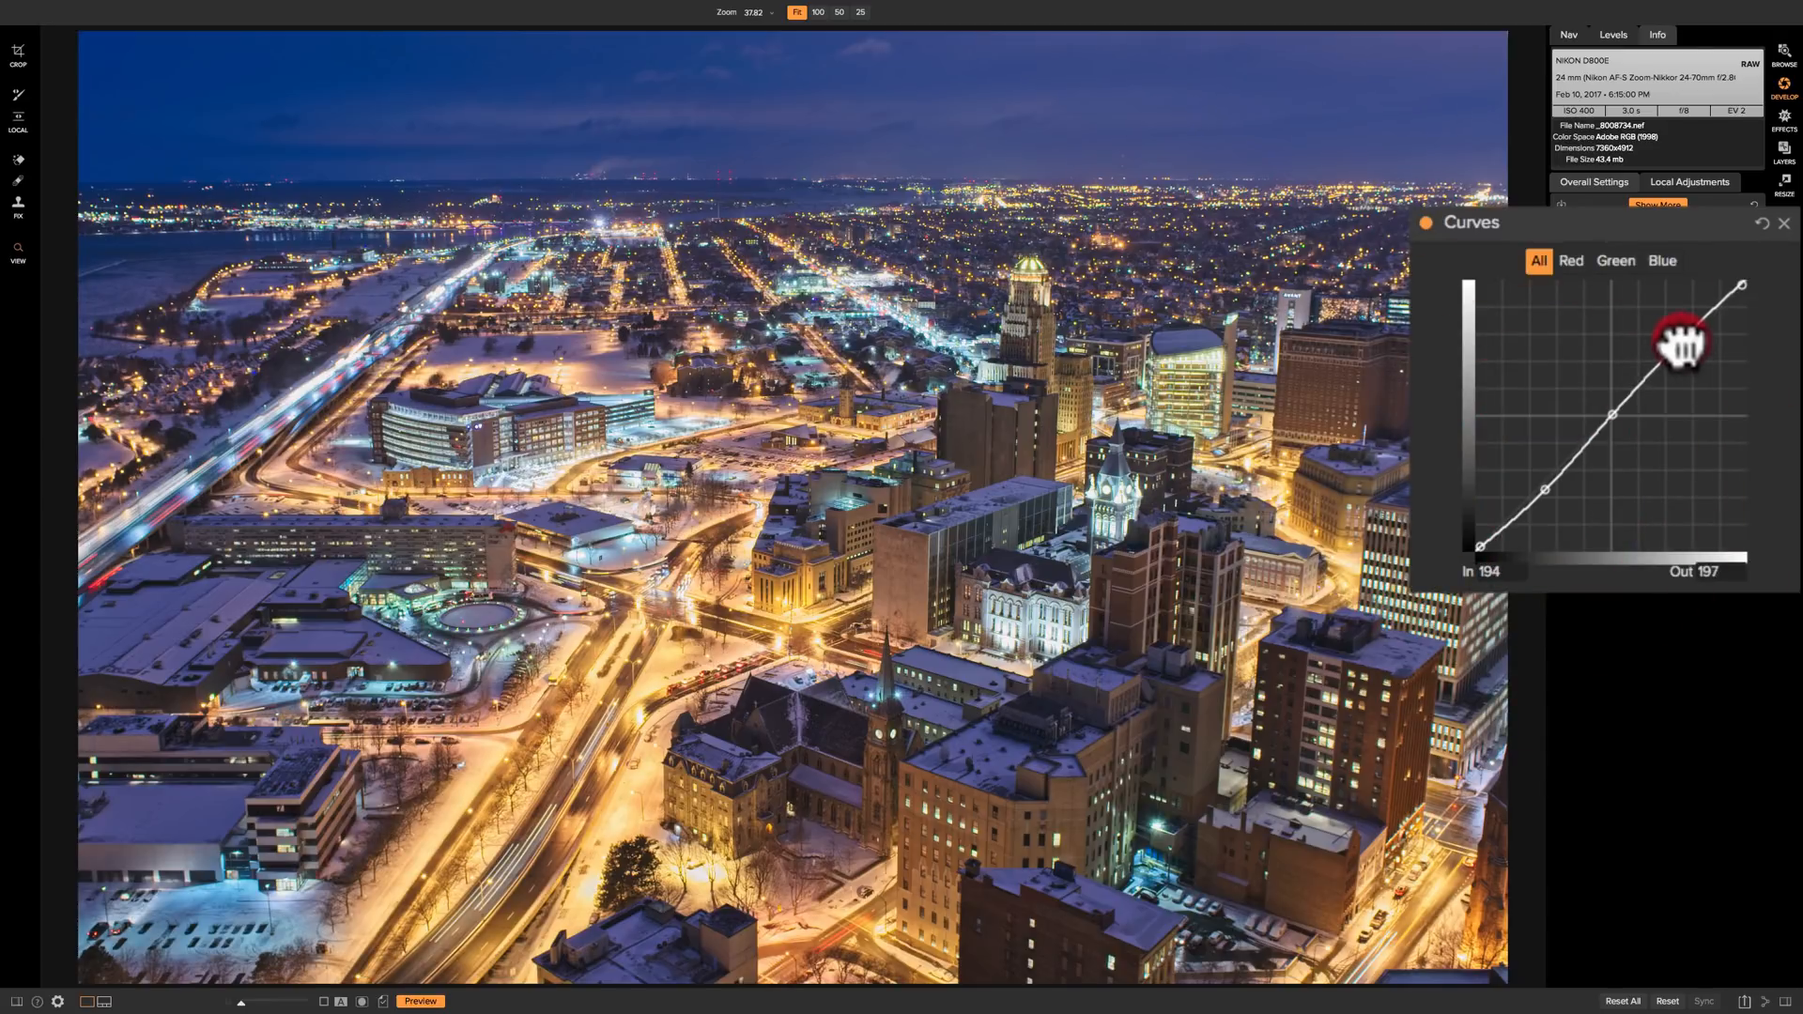
pyautogui.moveTo(1682, 344); pyautogui.dragTo(1678, 335)
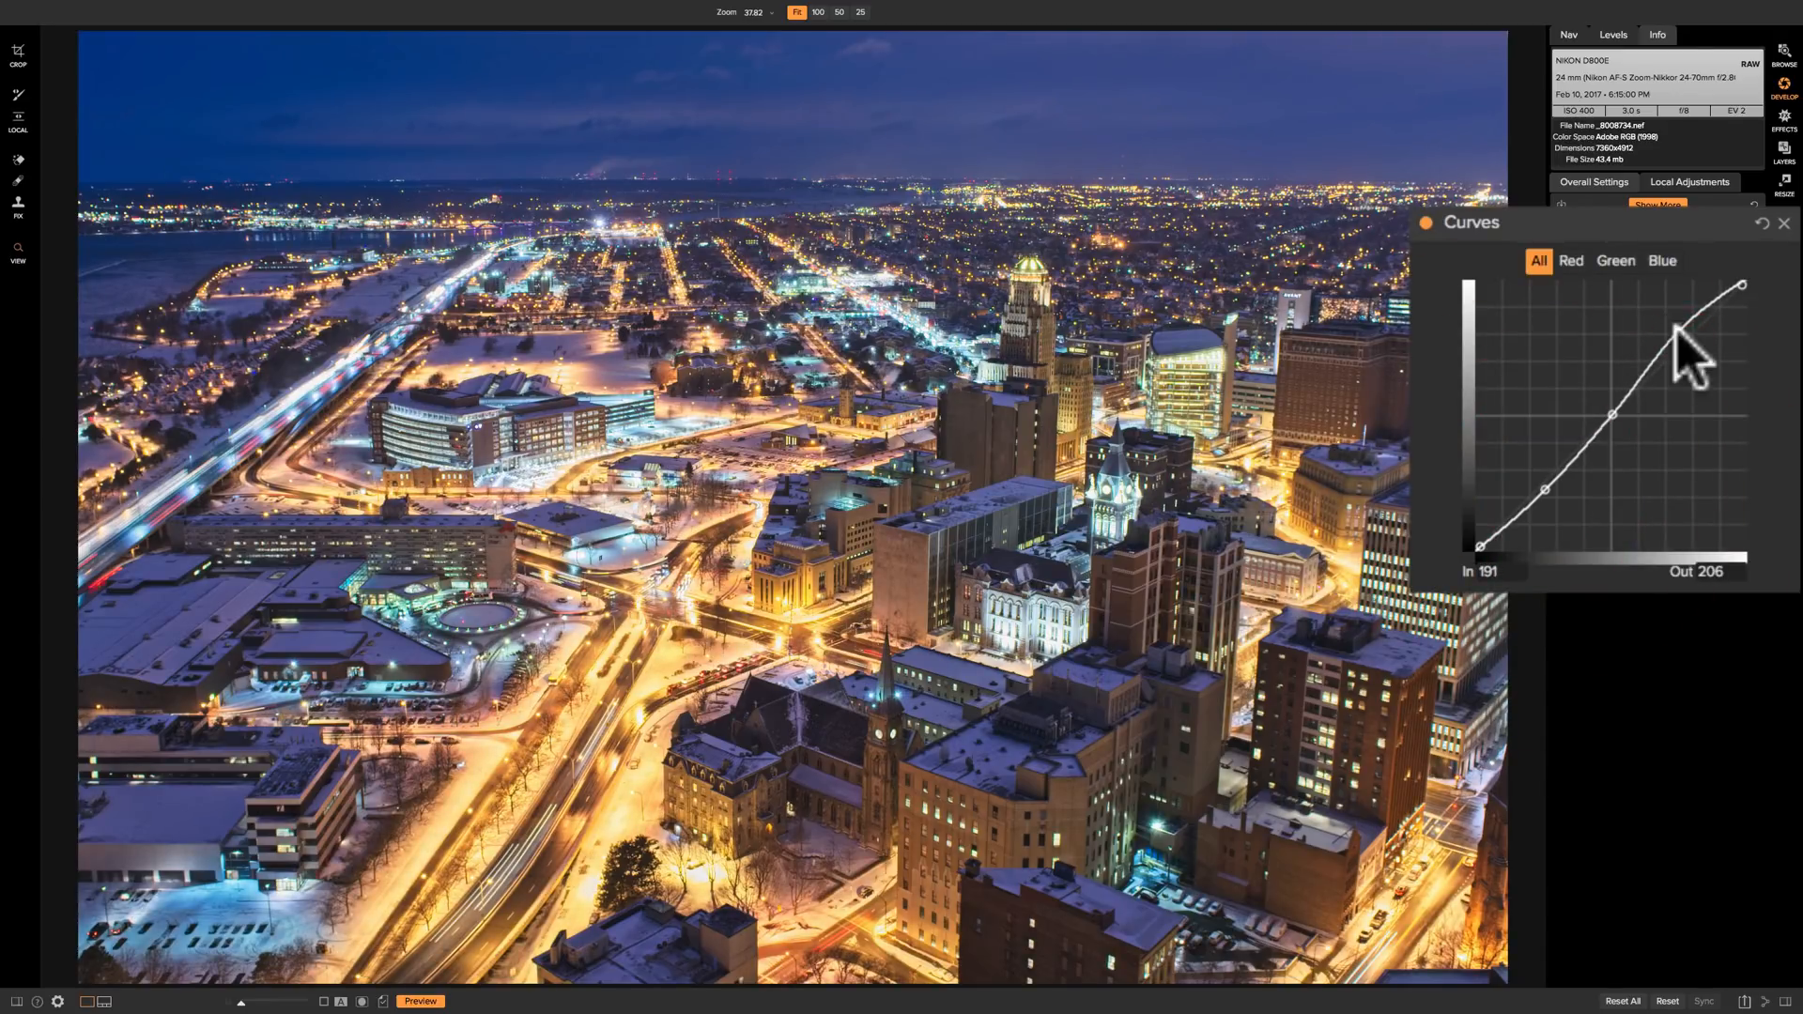
pyautogui.click(1424, 223)
pyautogui.click(1425, 223)
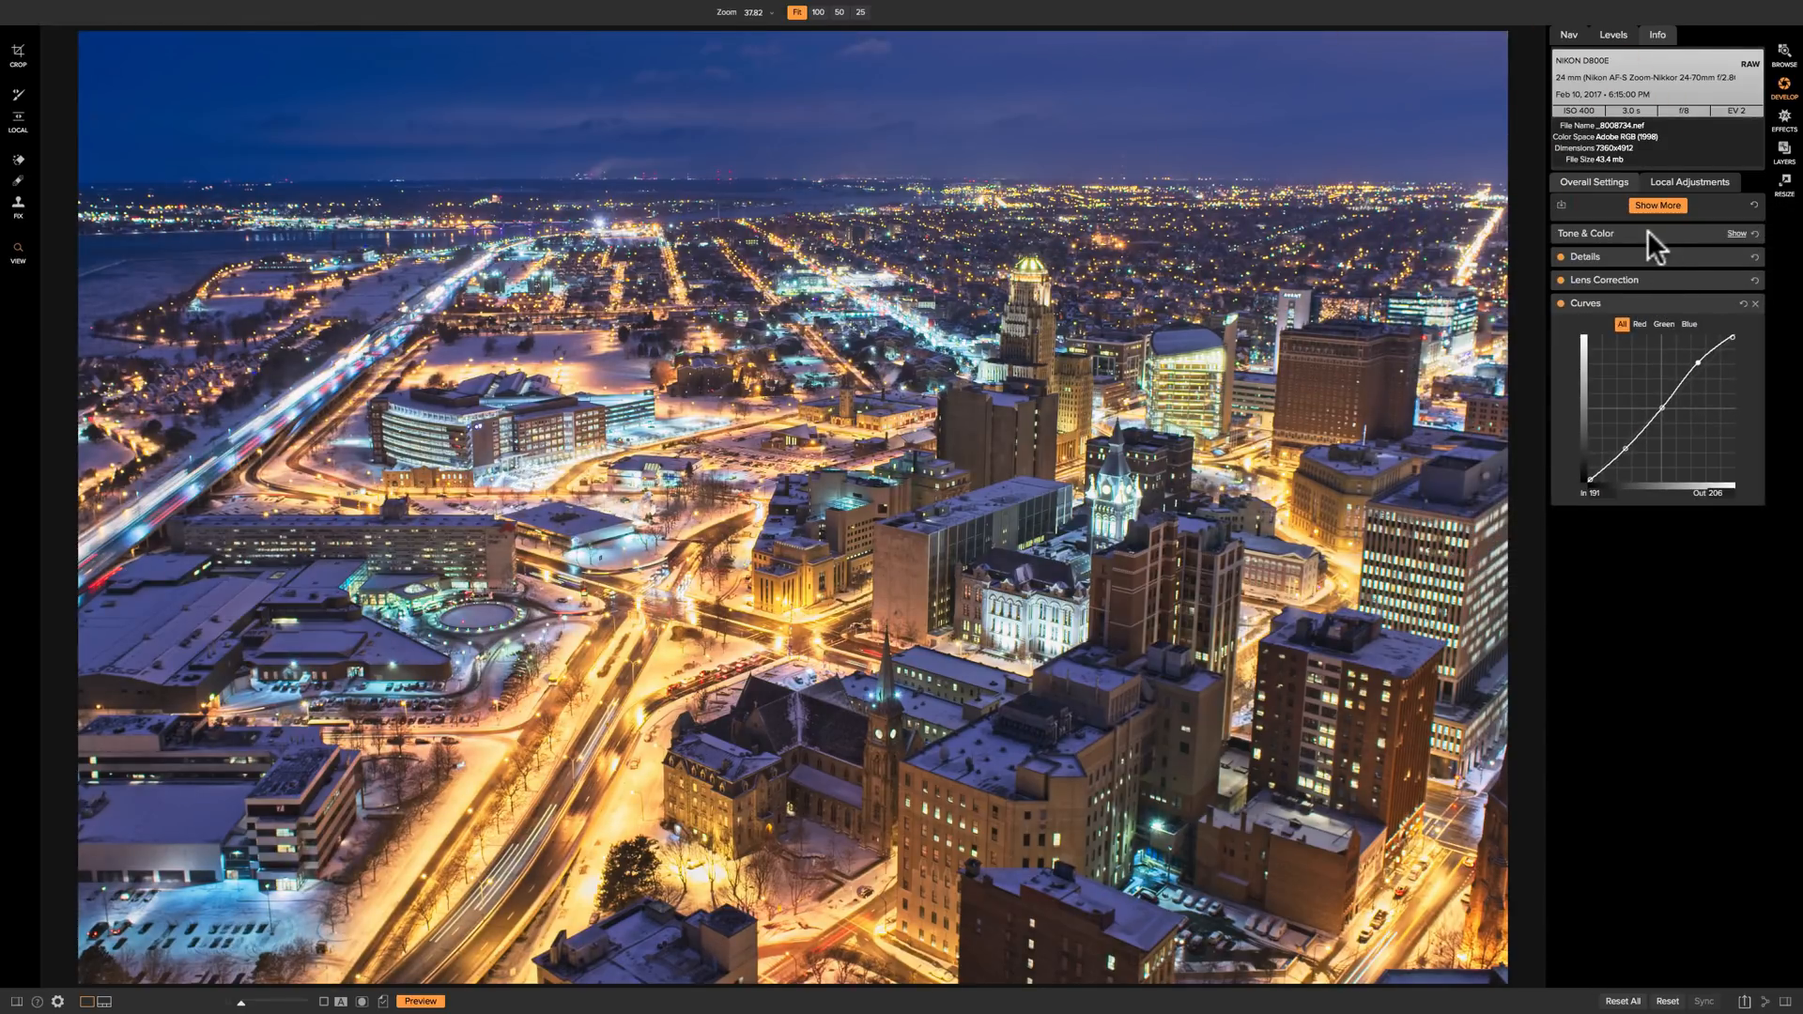
# - Set Whites to 1 in the Tone & Color adjustments while checking for clipped highlights
pyautogui.click(1636, 232)
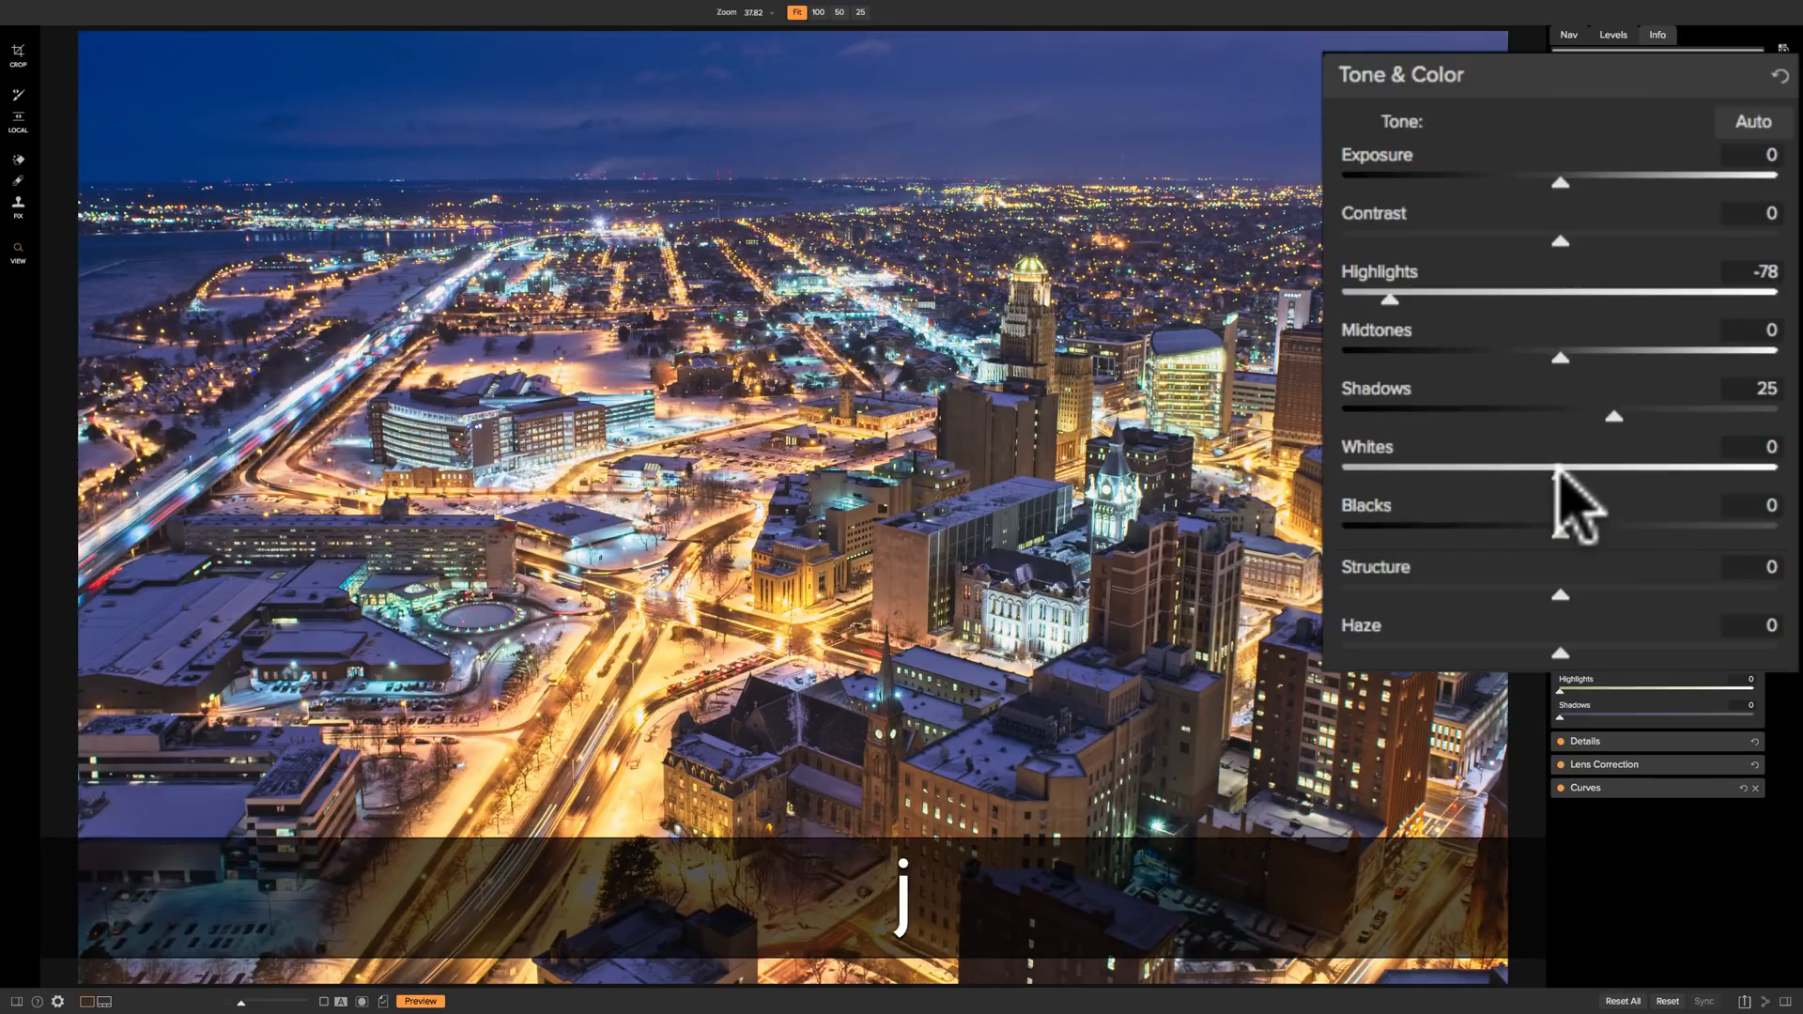
pyautogui.moveTo(1557, 469); pyautogui.dragTo(1619, 474)
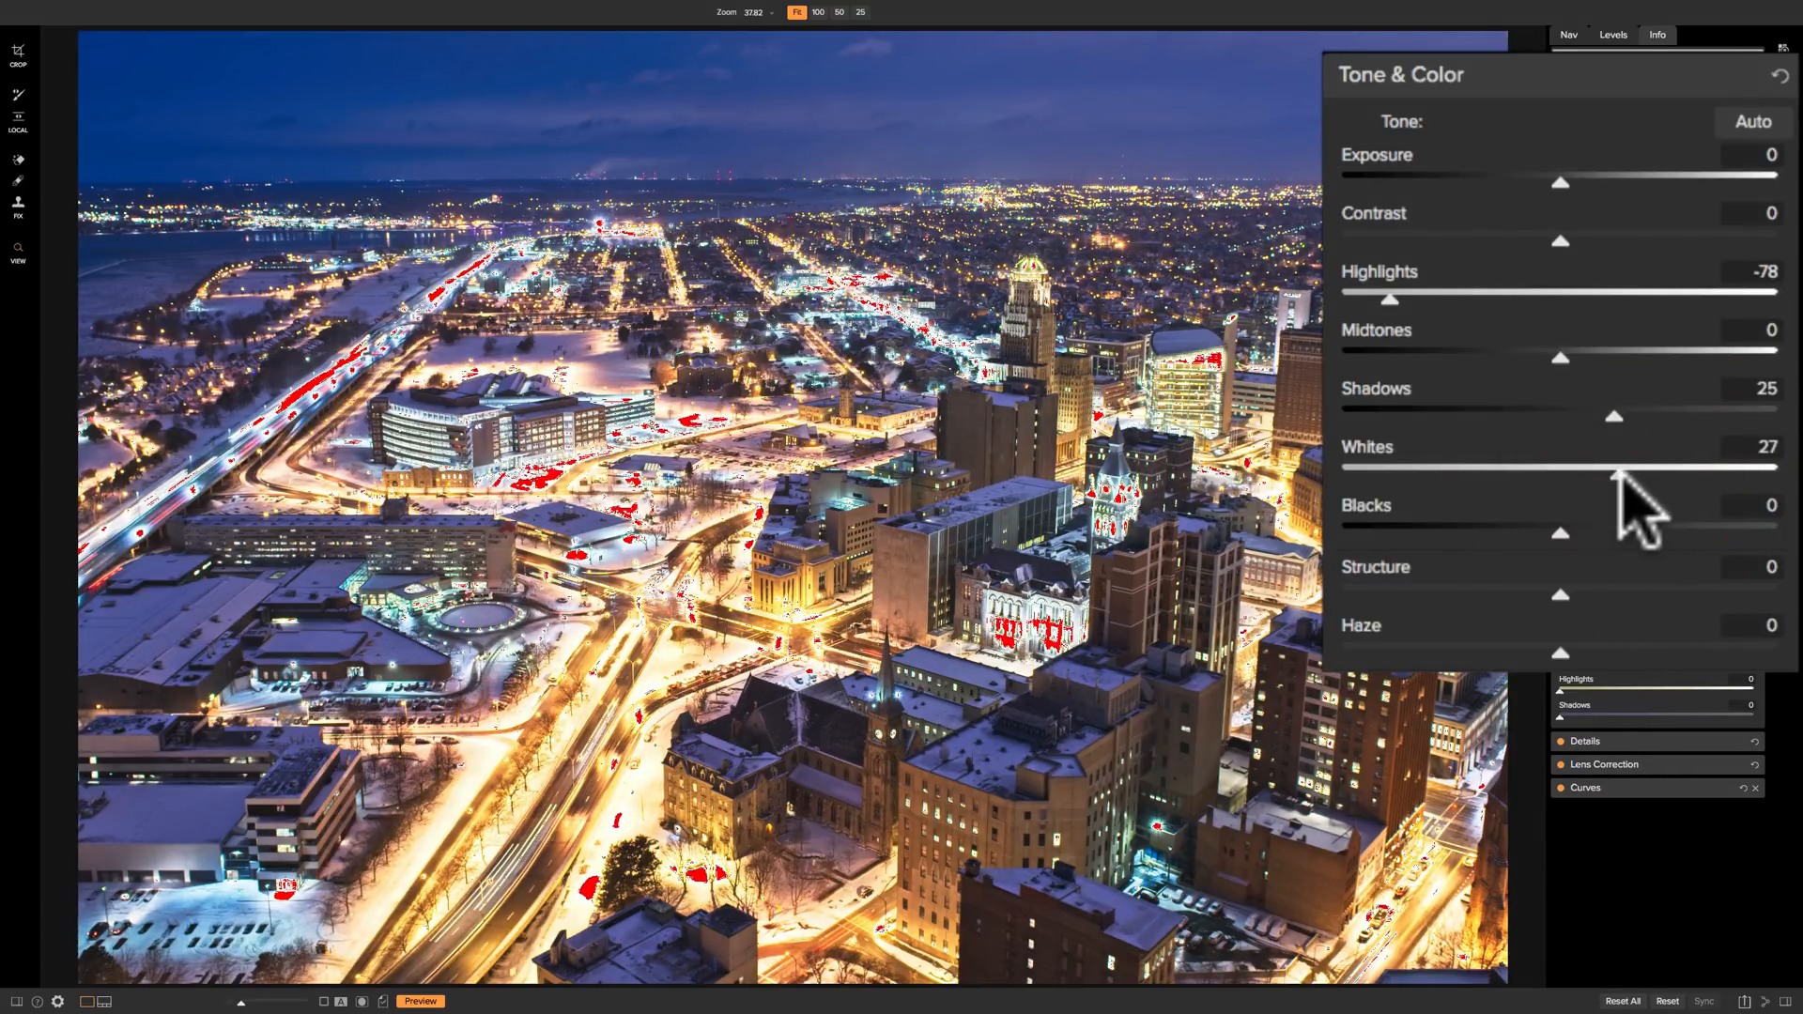
pyautogui.moveTo(1617, 473); pyautogui.dragTo(1606, 474)
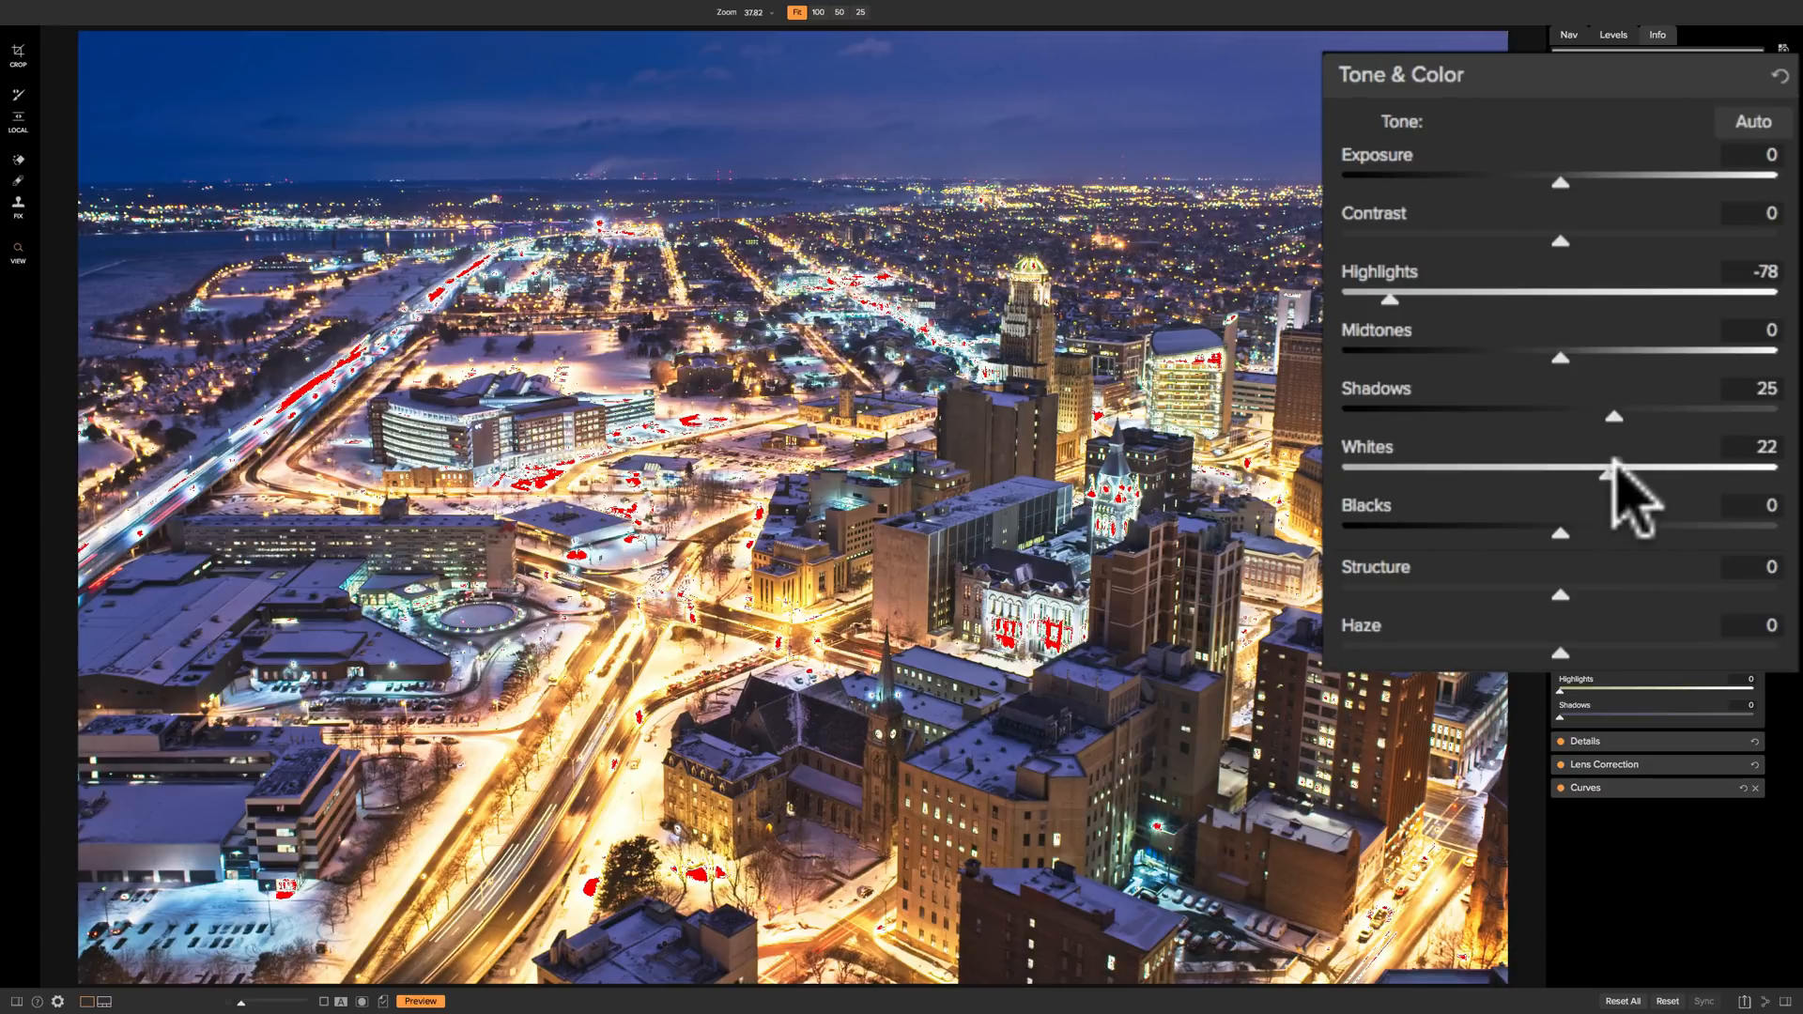
pyautogui.moveTo(1609, 468); pyautogui.dragTo(1561, 471)
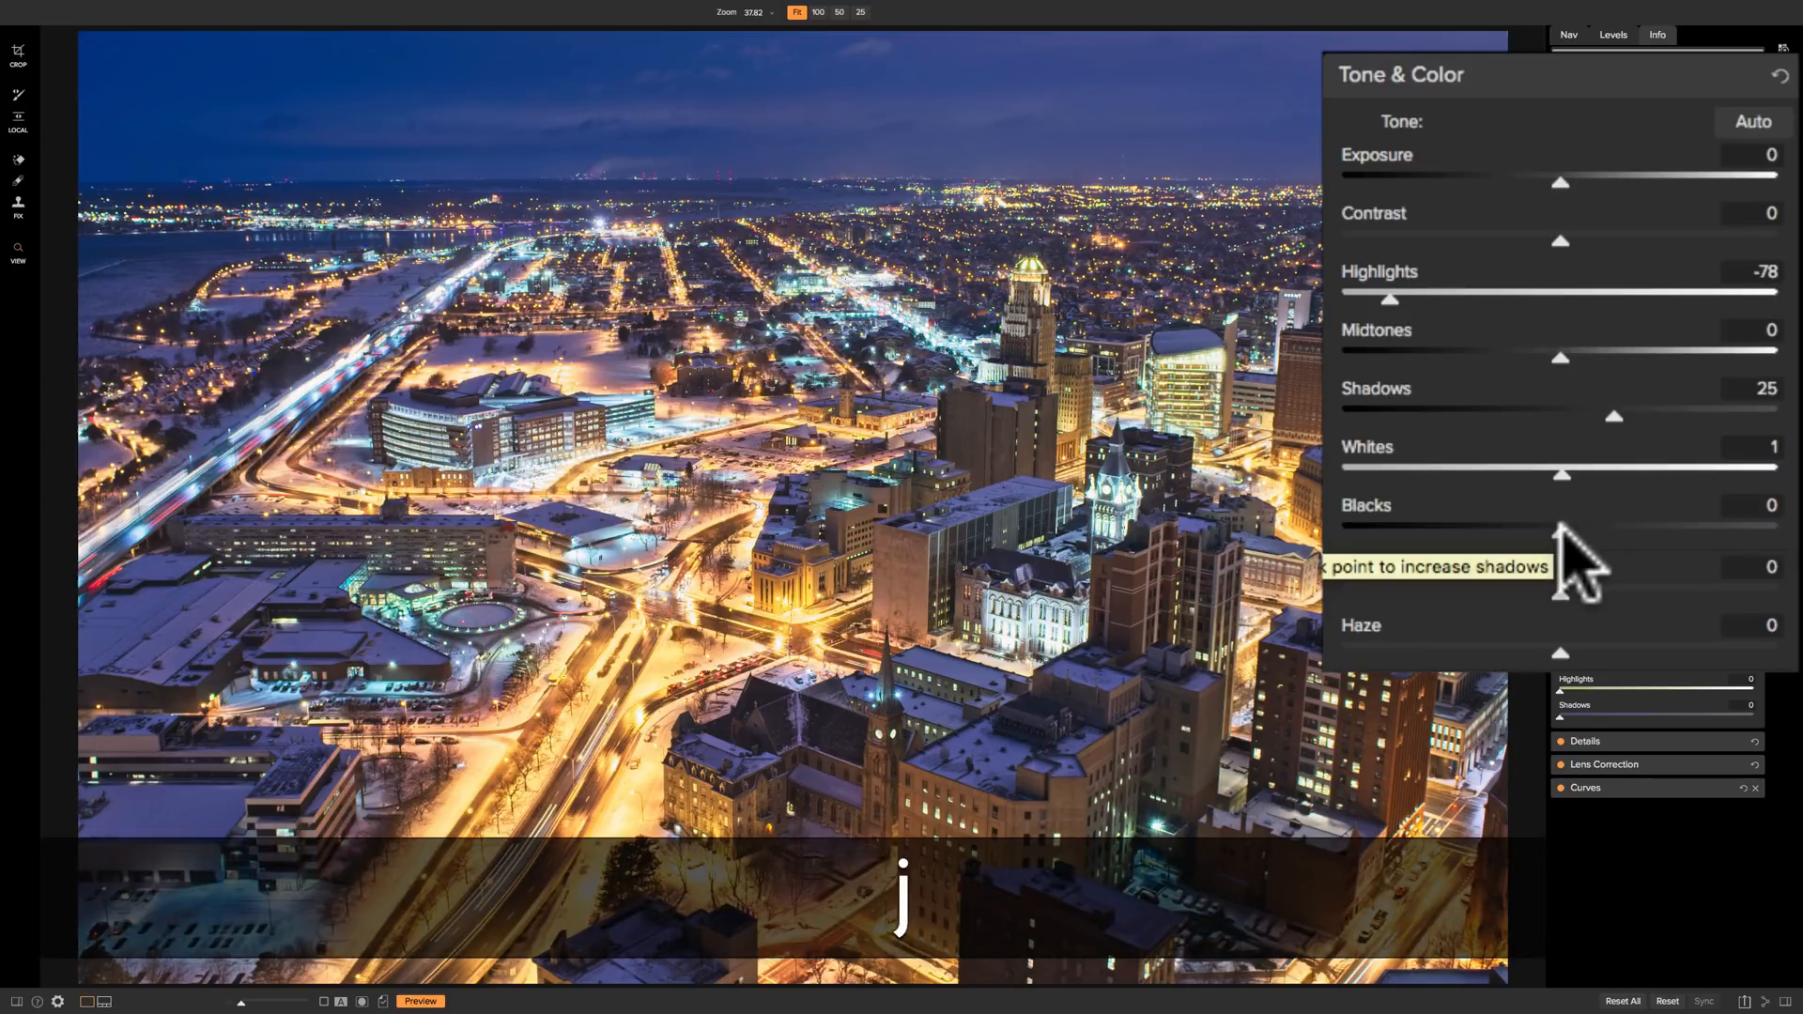
# - Deepen the image by setting Blacks to -28 and Haze to -11
pyautogui.click(1557, 532)
pyautogui.moveTo(1556, 532); pyautogui.dragTo(1507, 531)
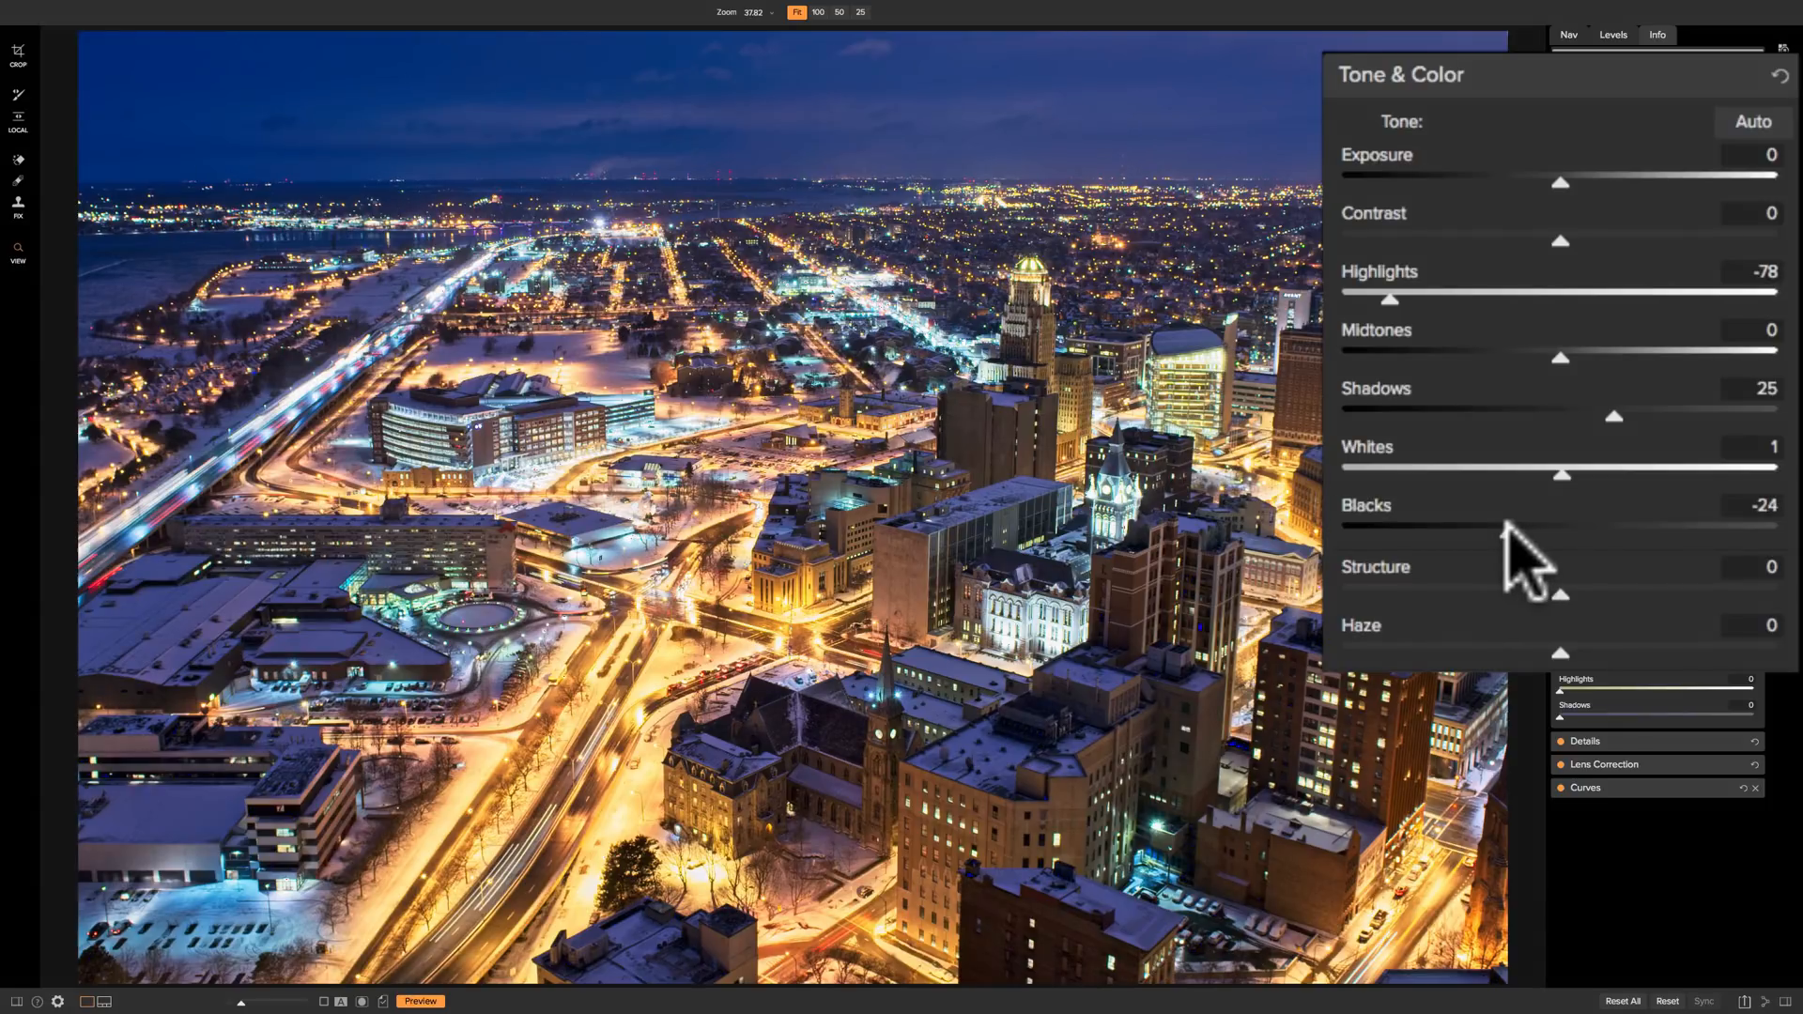
pyautogui.moveTo(1499, 534); pyautogui.dragTo(1408, 532)
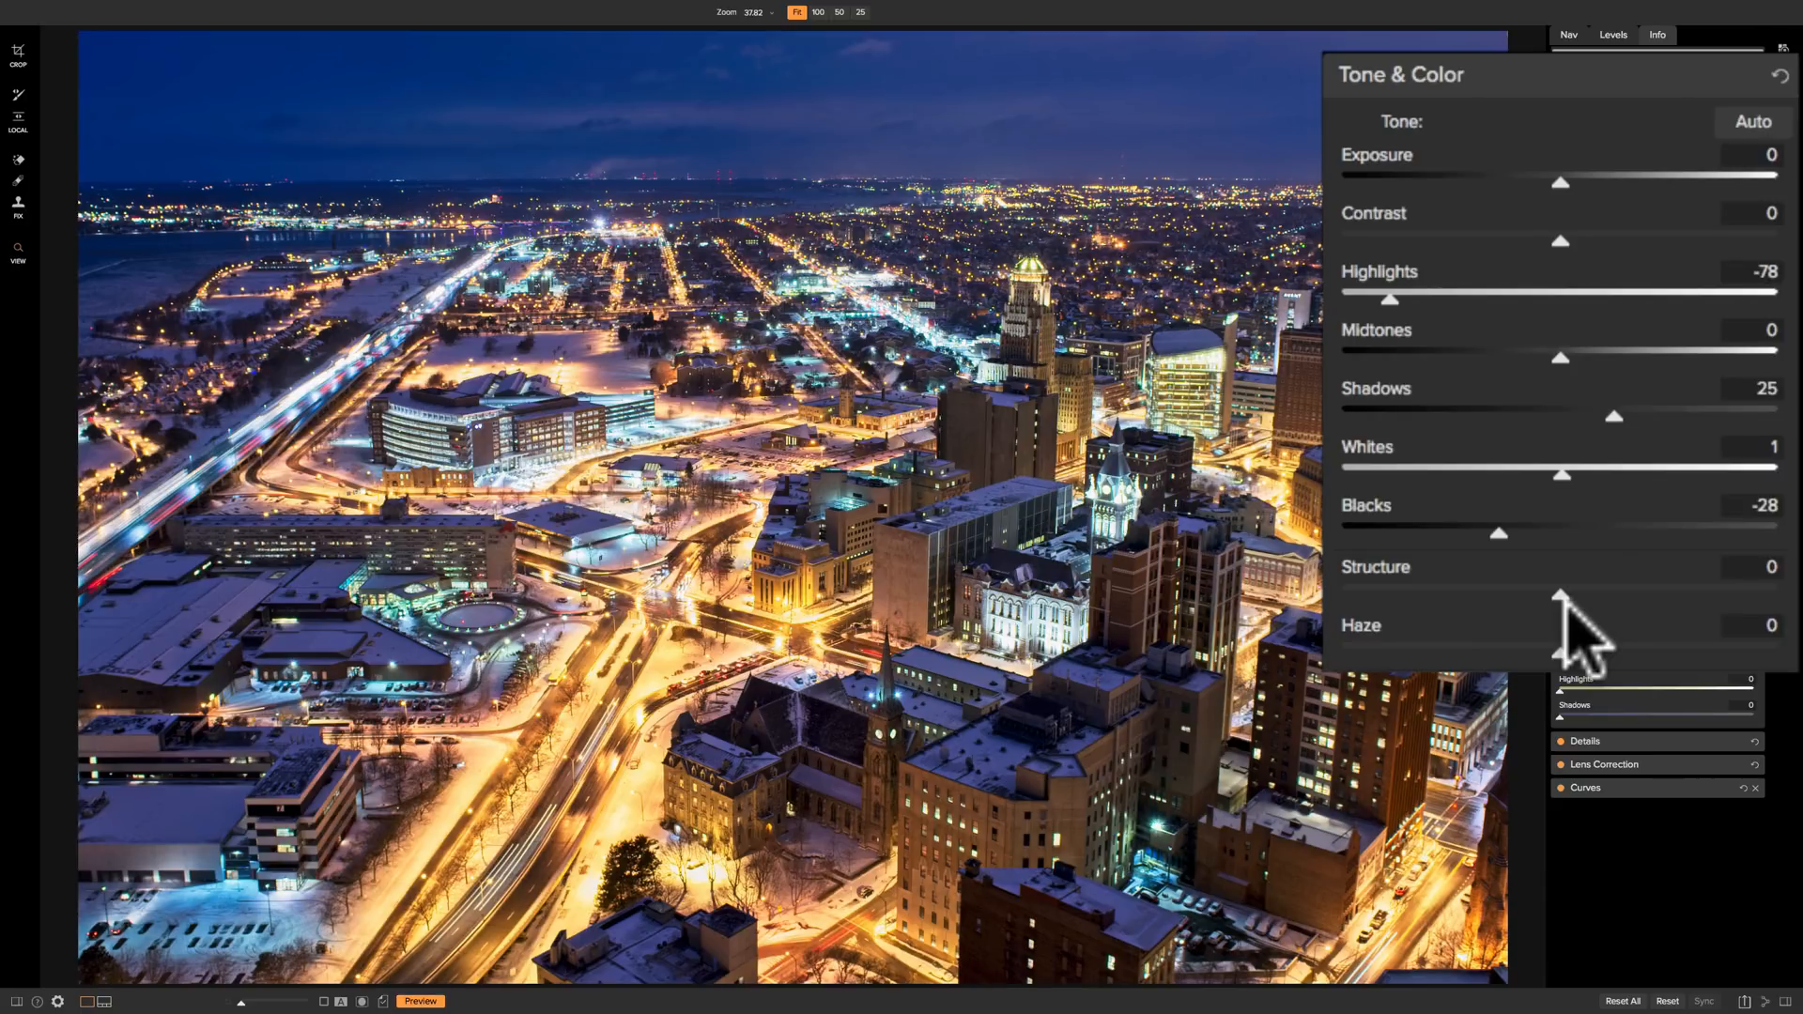
pyautogui.moveTo(1560, 653); pyautogui.dragTo(1534, 642)
pyautogui.click(1533, 648)
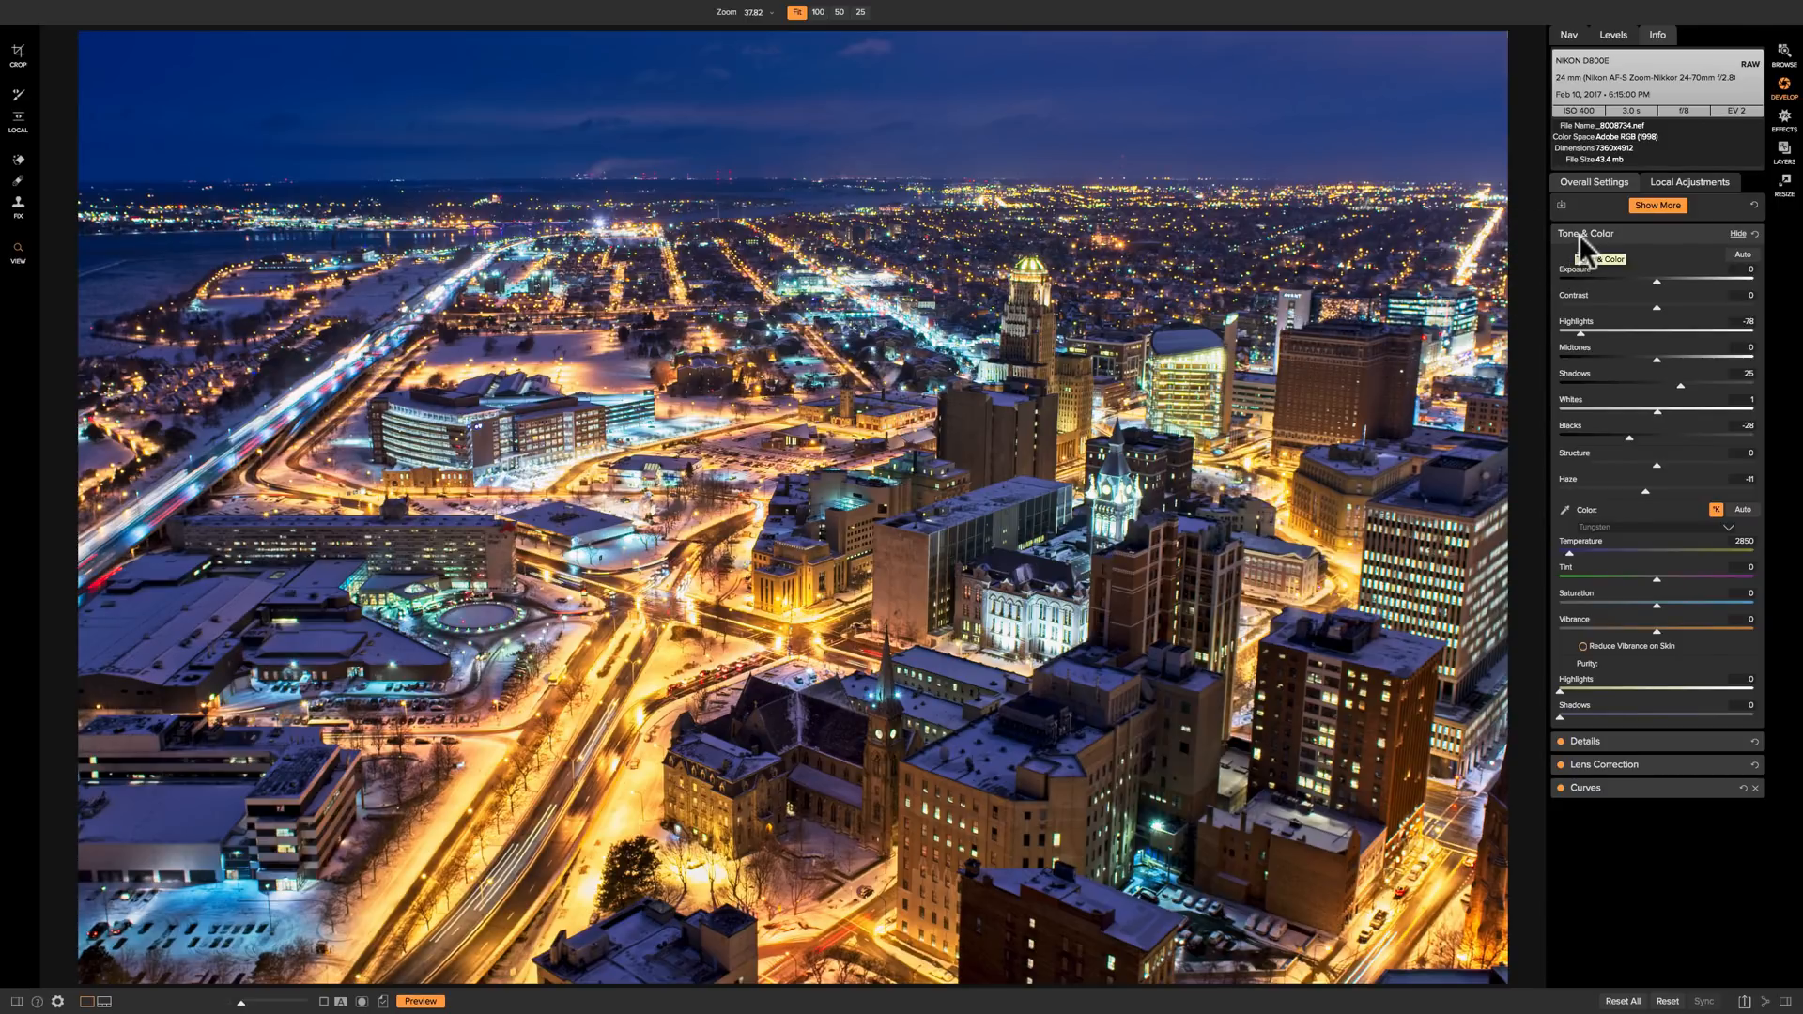
# - Compare the edited cityscape with the original several times, and collapse the Tone & Color adjustments
pyautogui.press('\\')
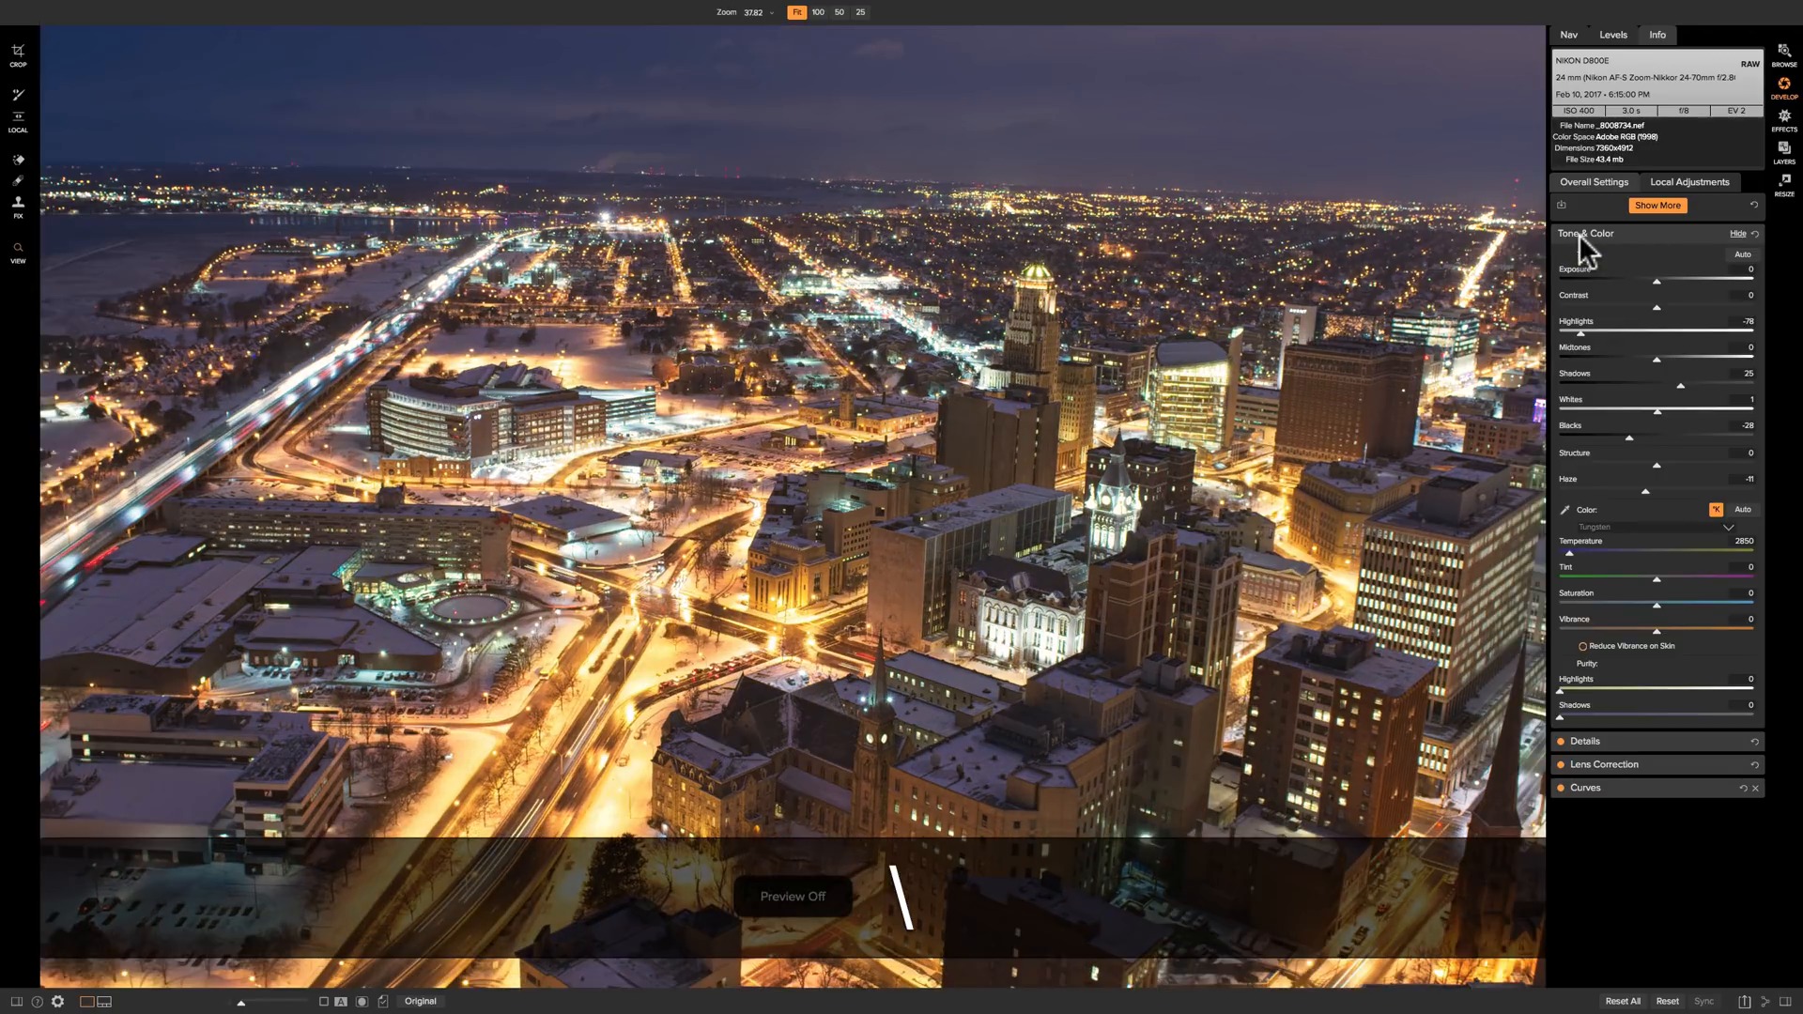
pyautogui.press('\\')
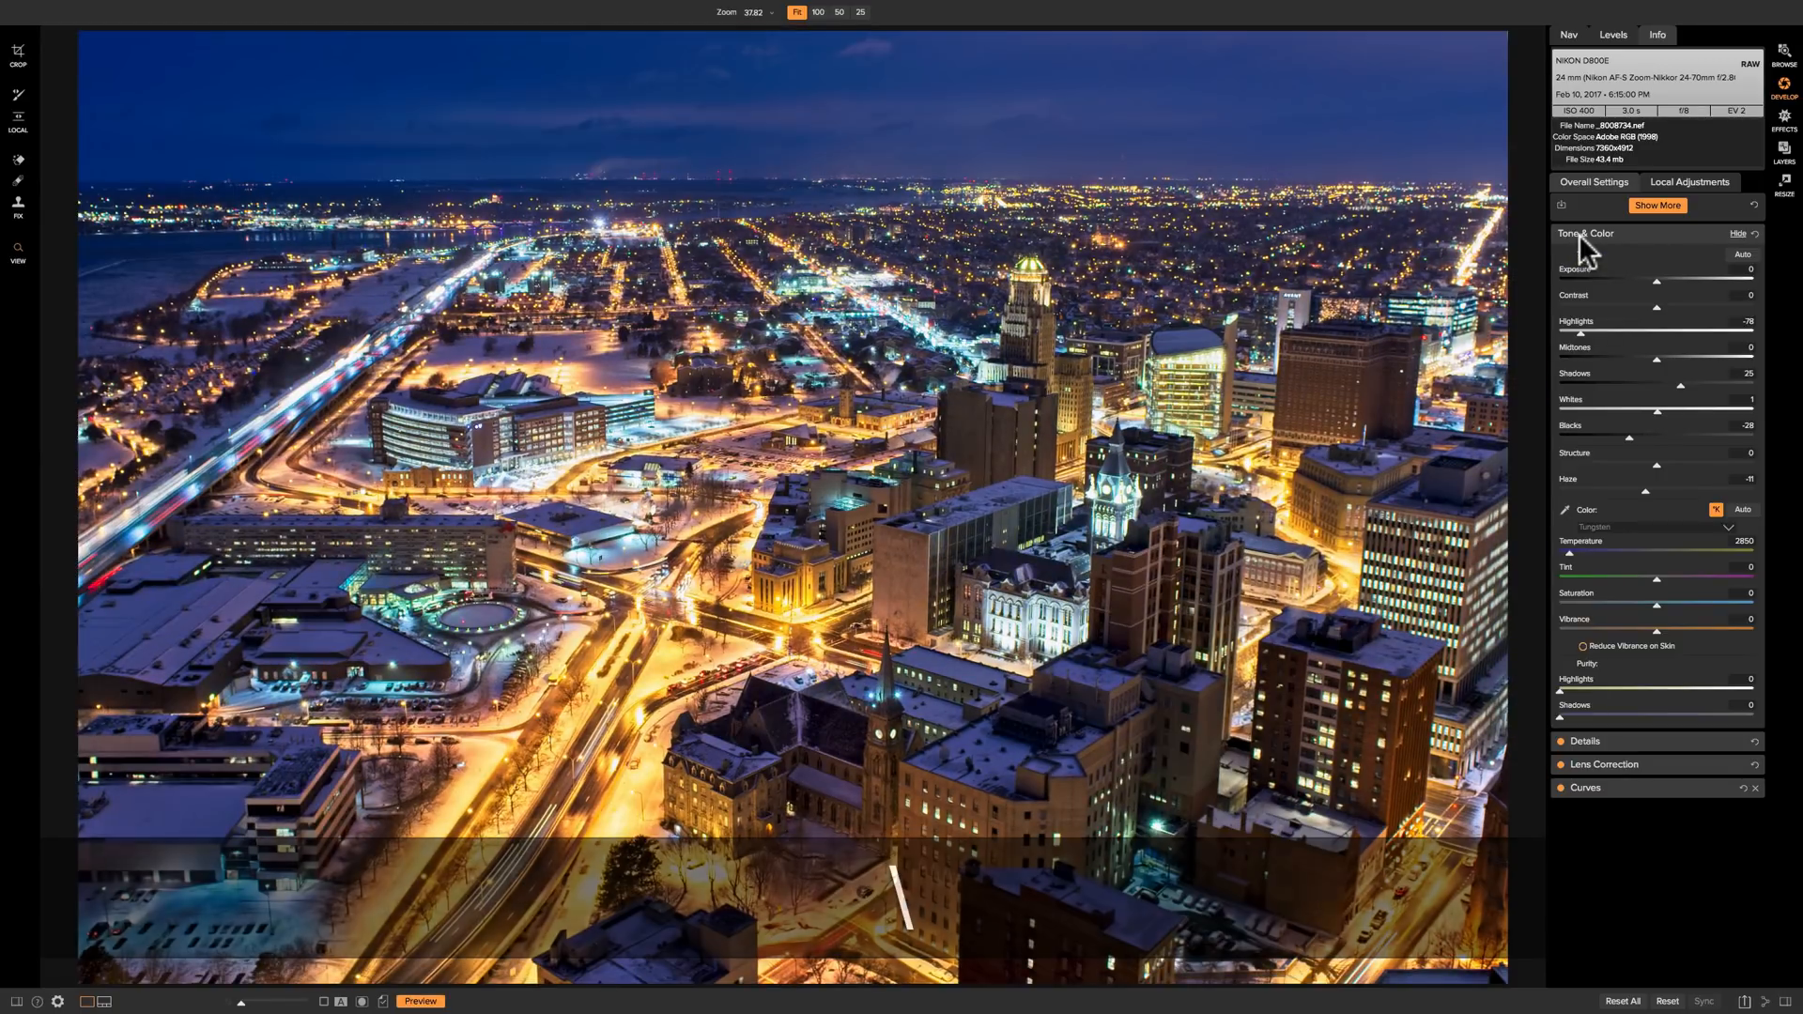
pyautogui.press('\\')
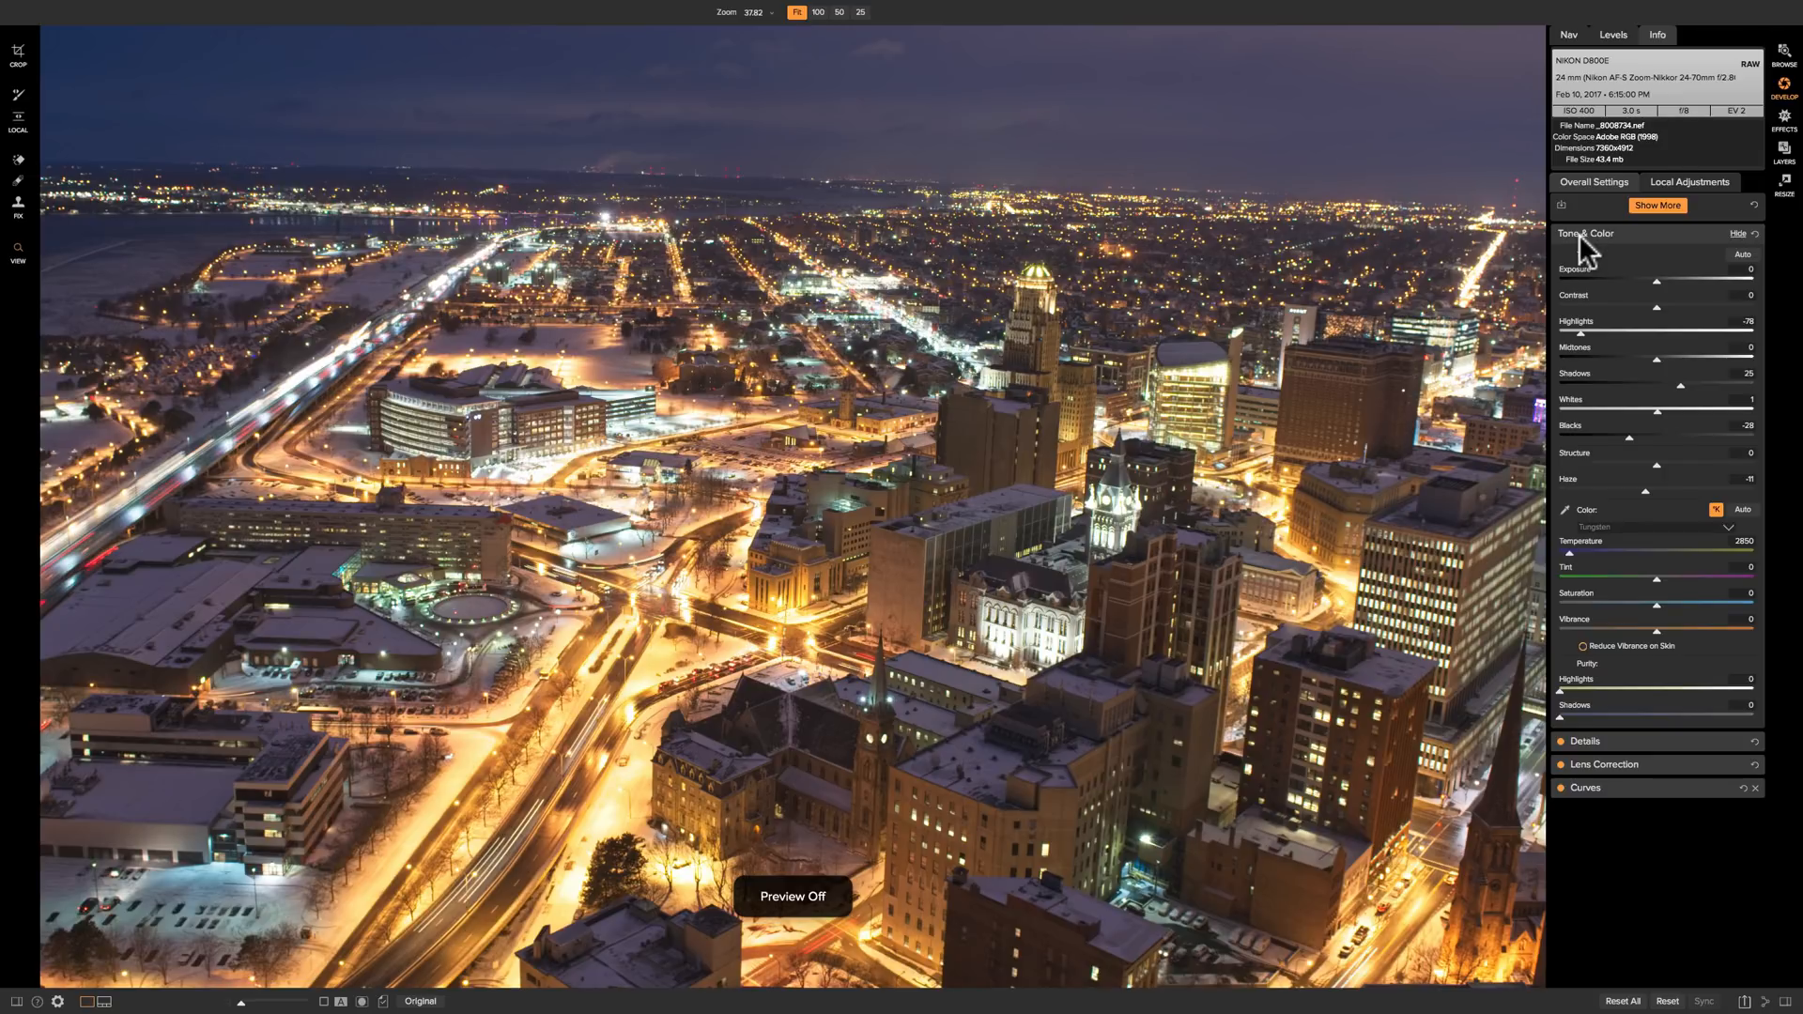
pyautogui.press('\\')
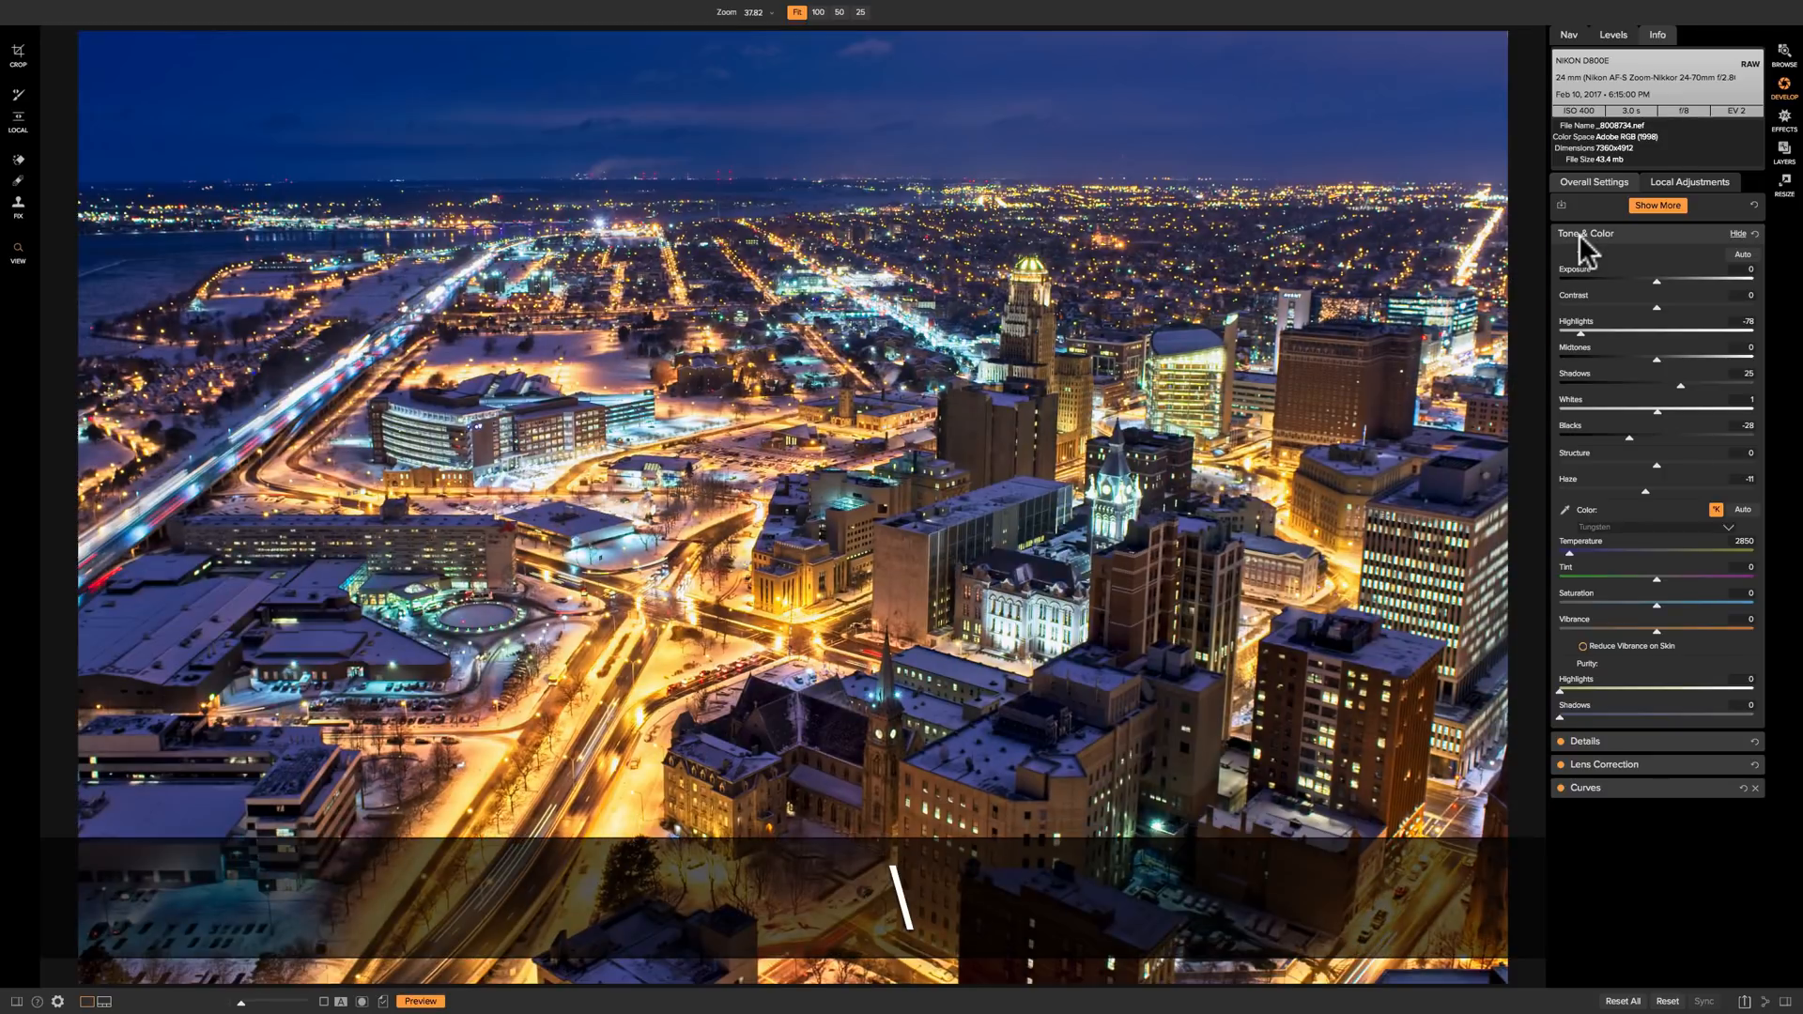
pyautogui.press('\\')
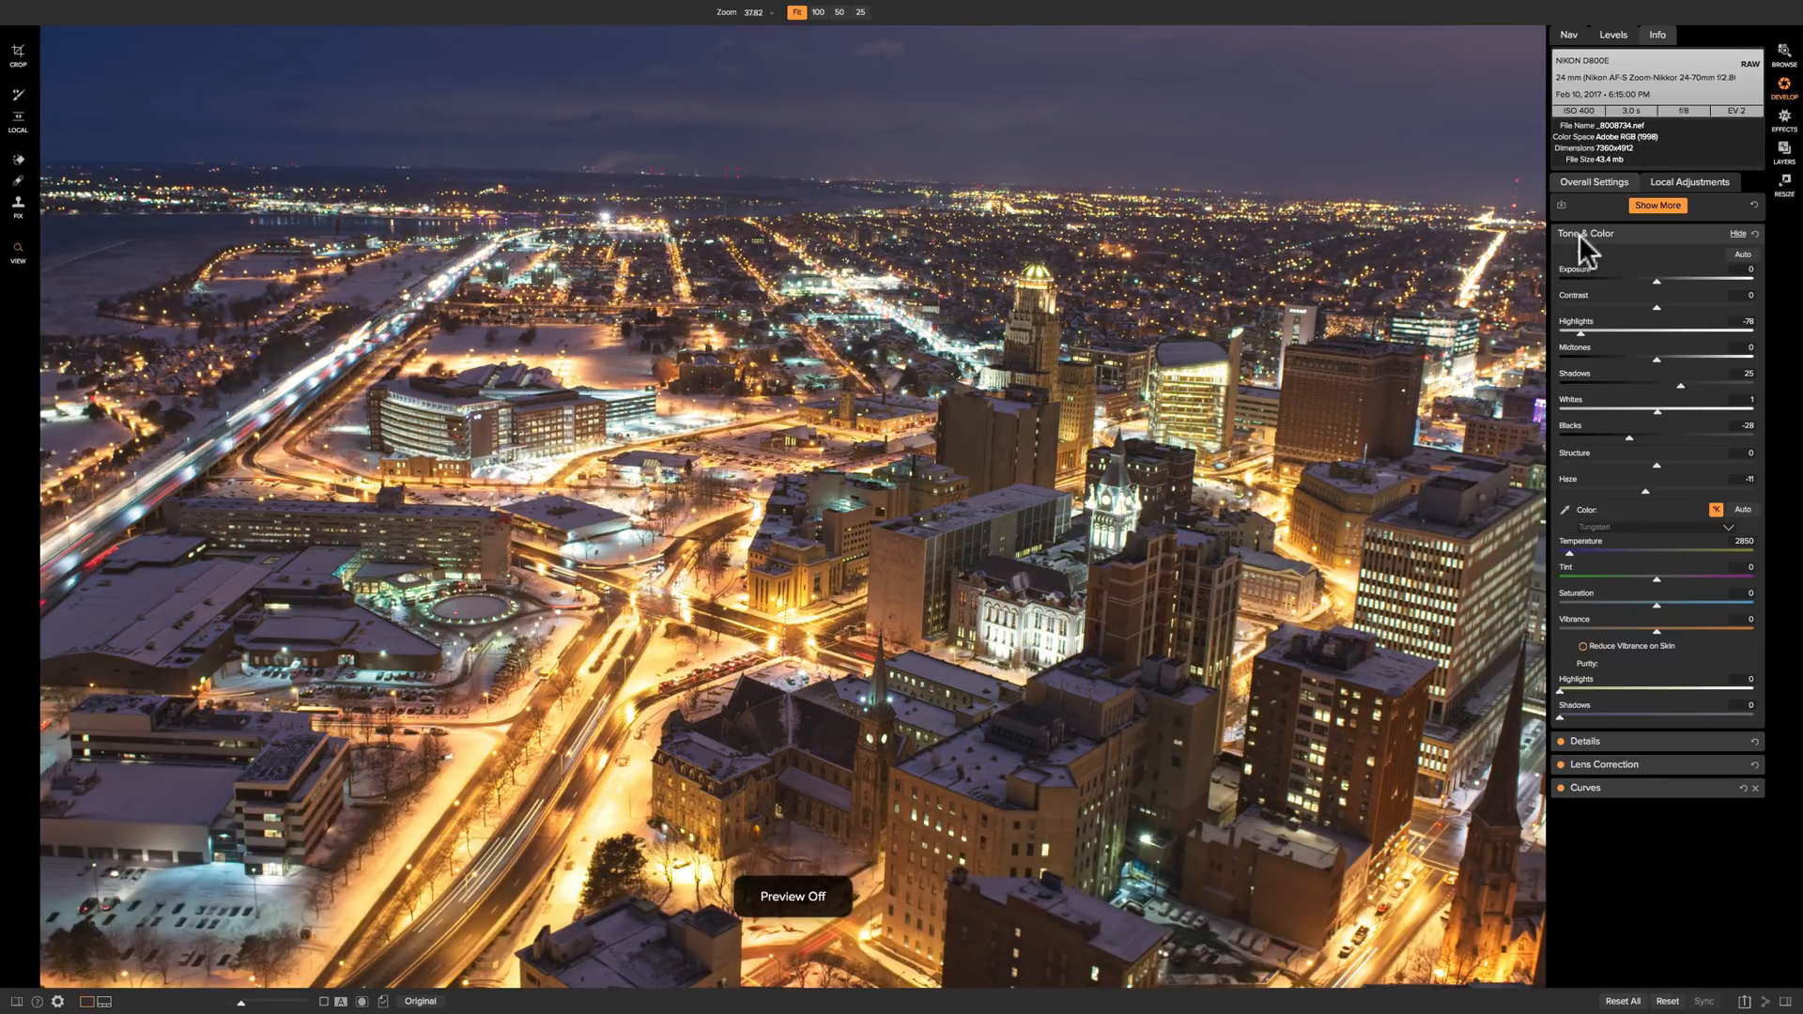
pyautogui.press('\\')
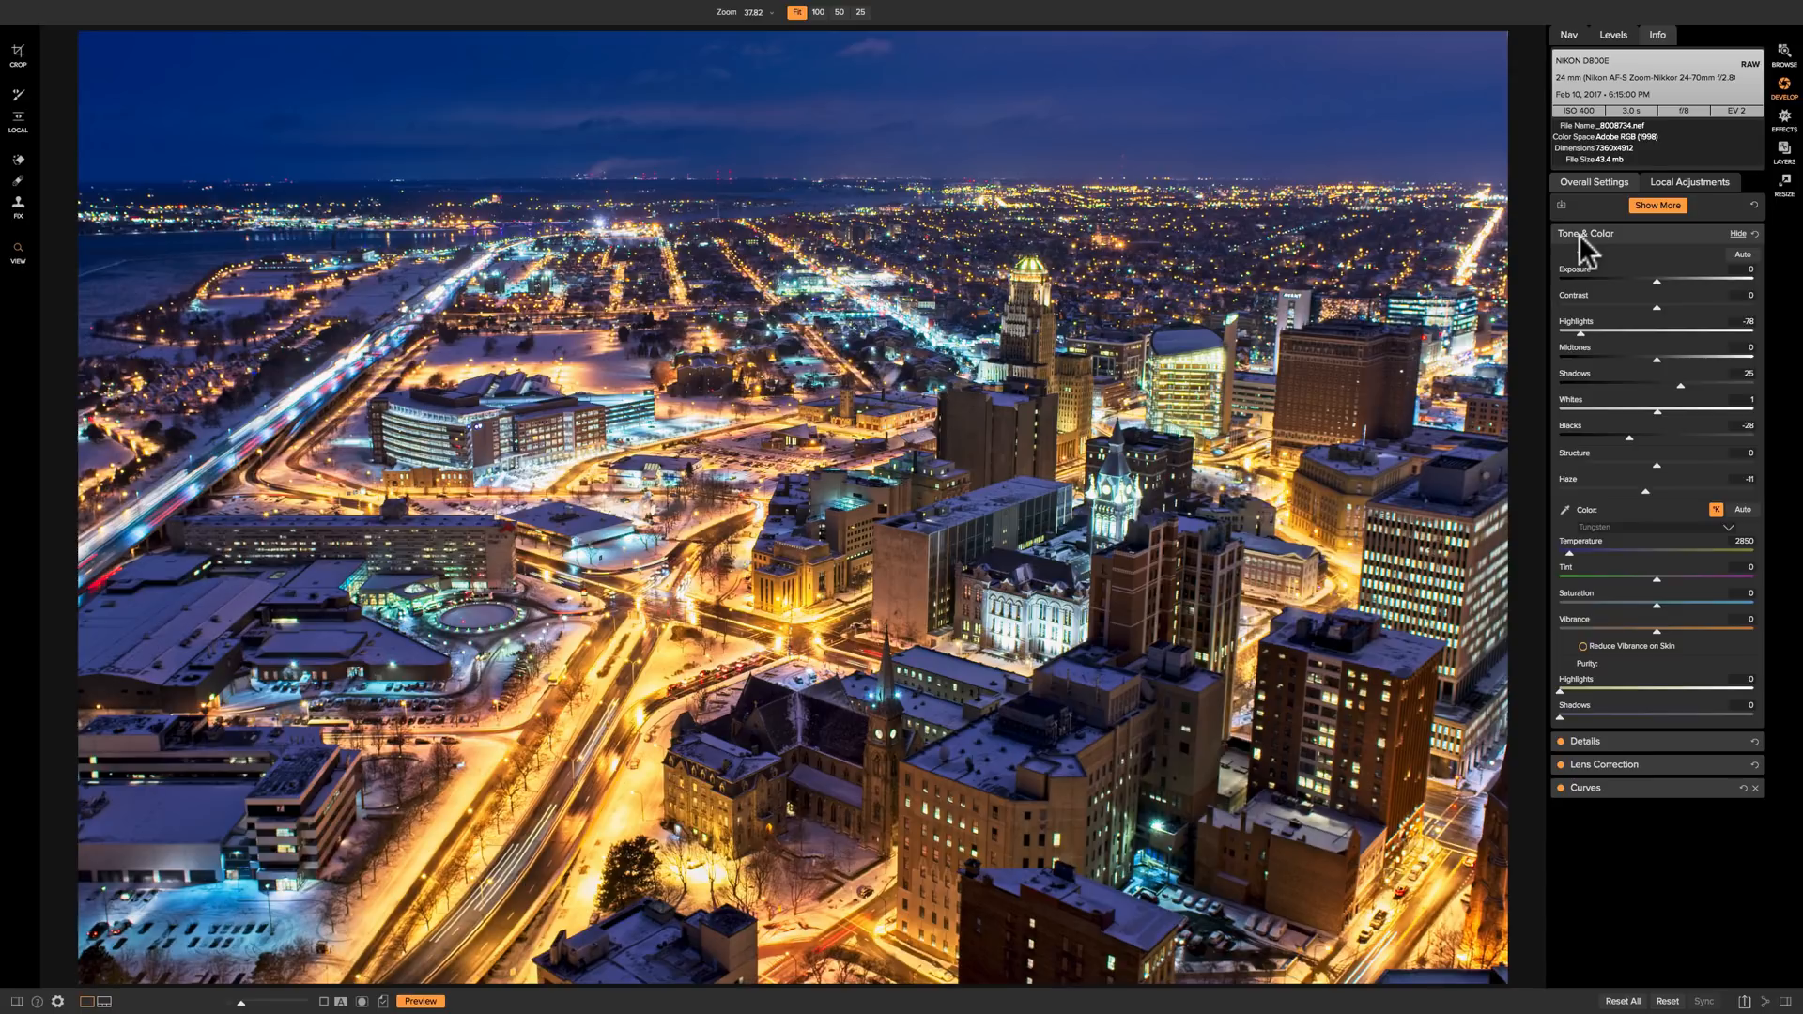
pyautogui.click(1642, 230)
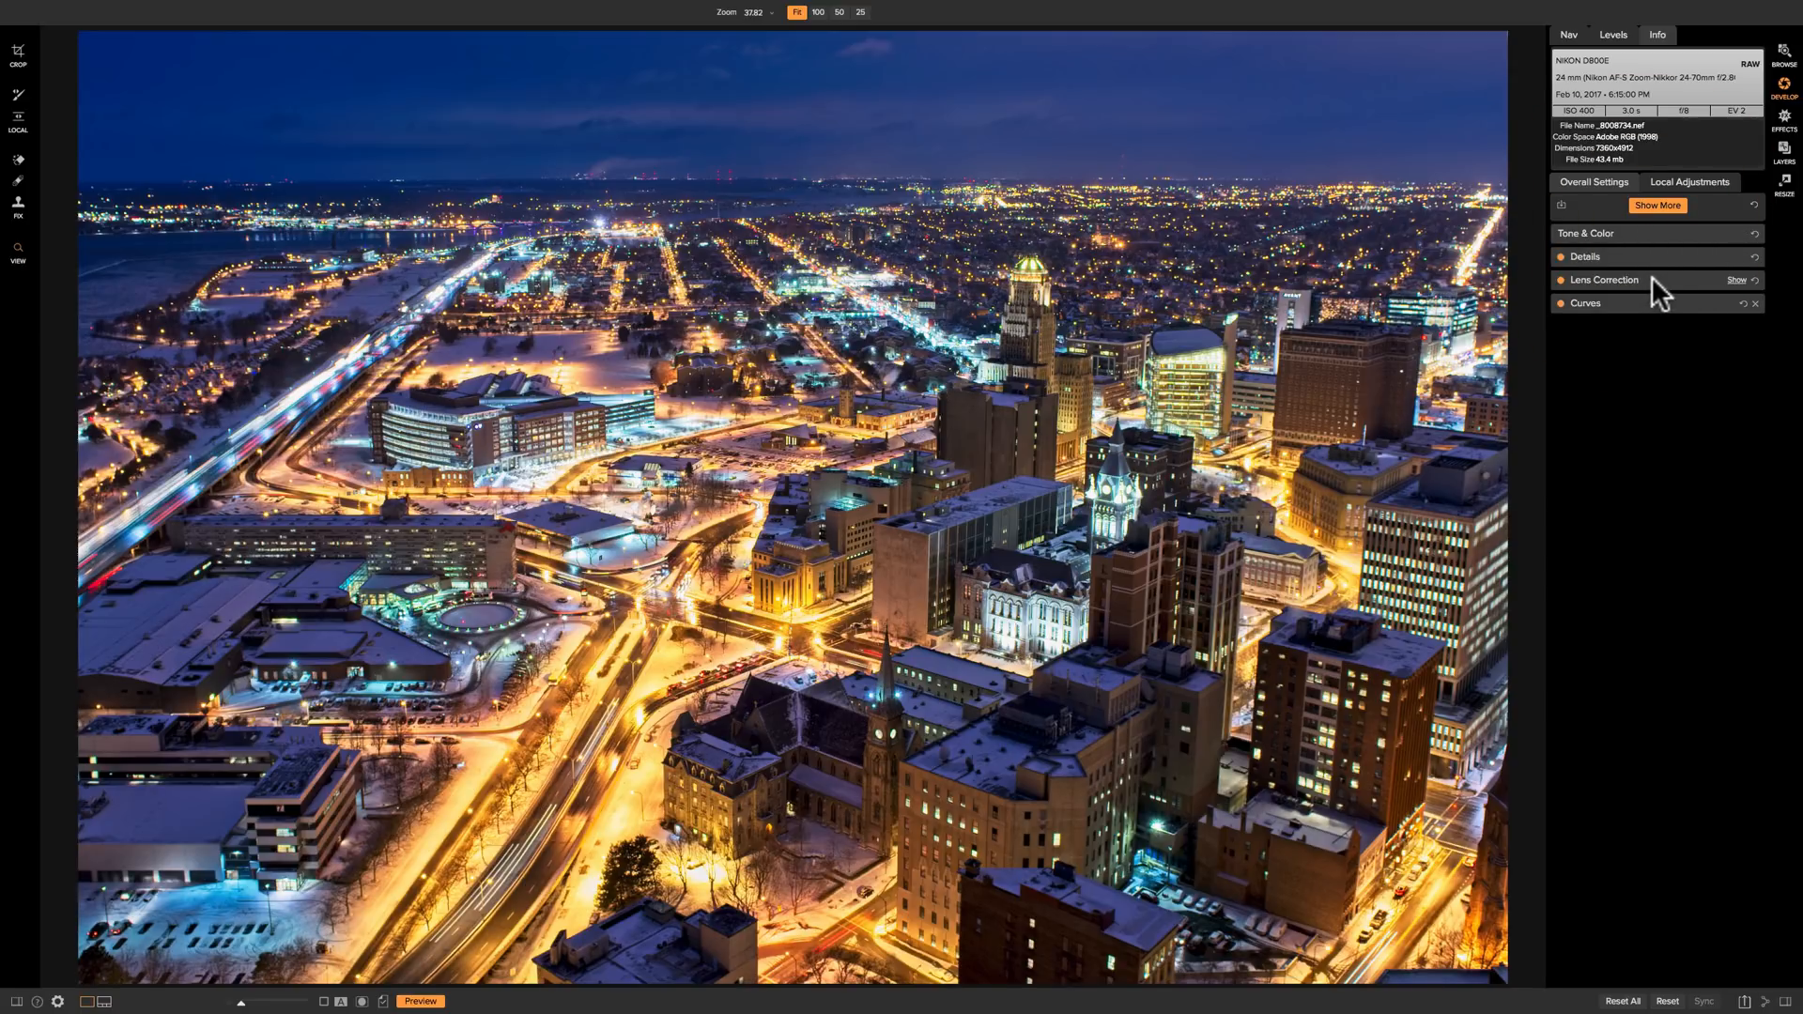
# - Review the Details and Lens Correction settings, collapse both sections, and switch to the Effects module
pyautogui.click(1654, 256)
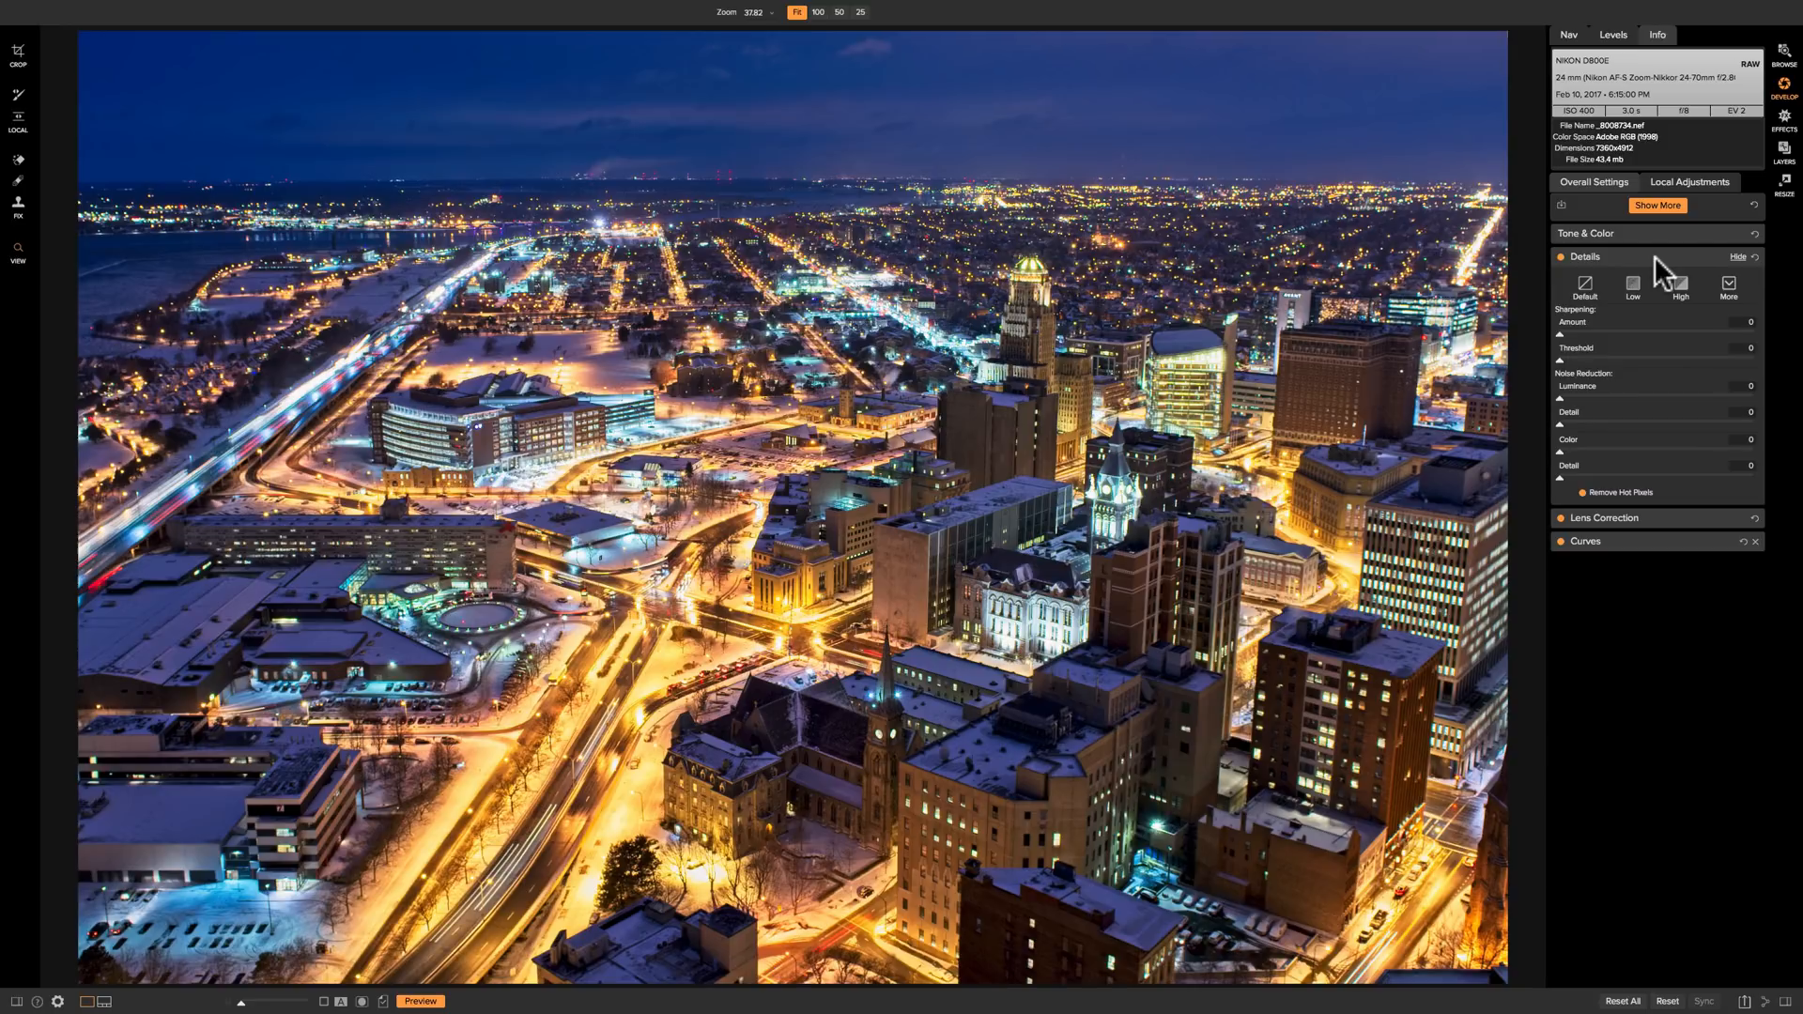
pyautogui.click(1654, 255)
pyautogui.click(1654, 278)
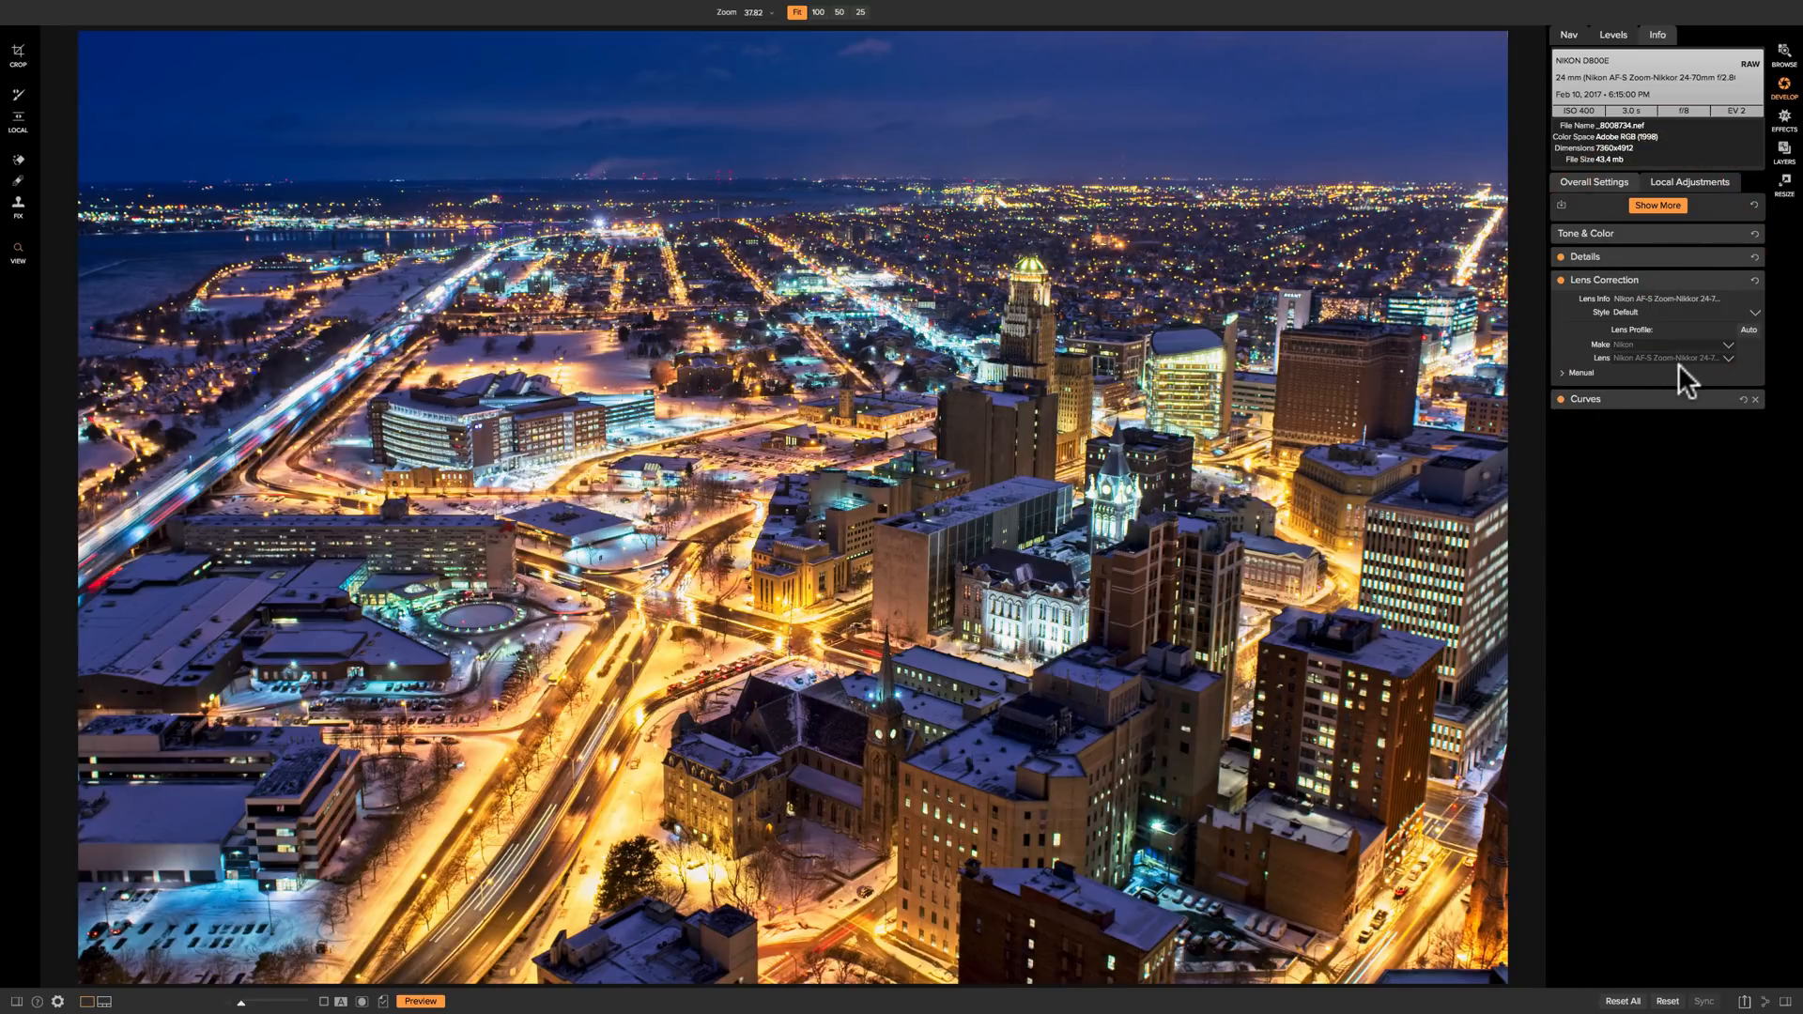
pyautogui.click(1649, 274)
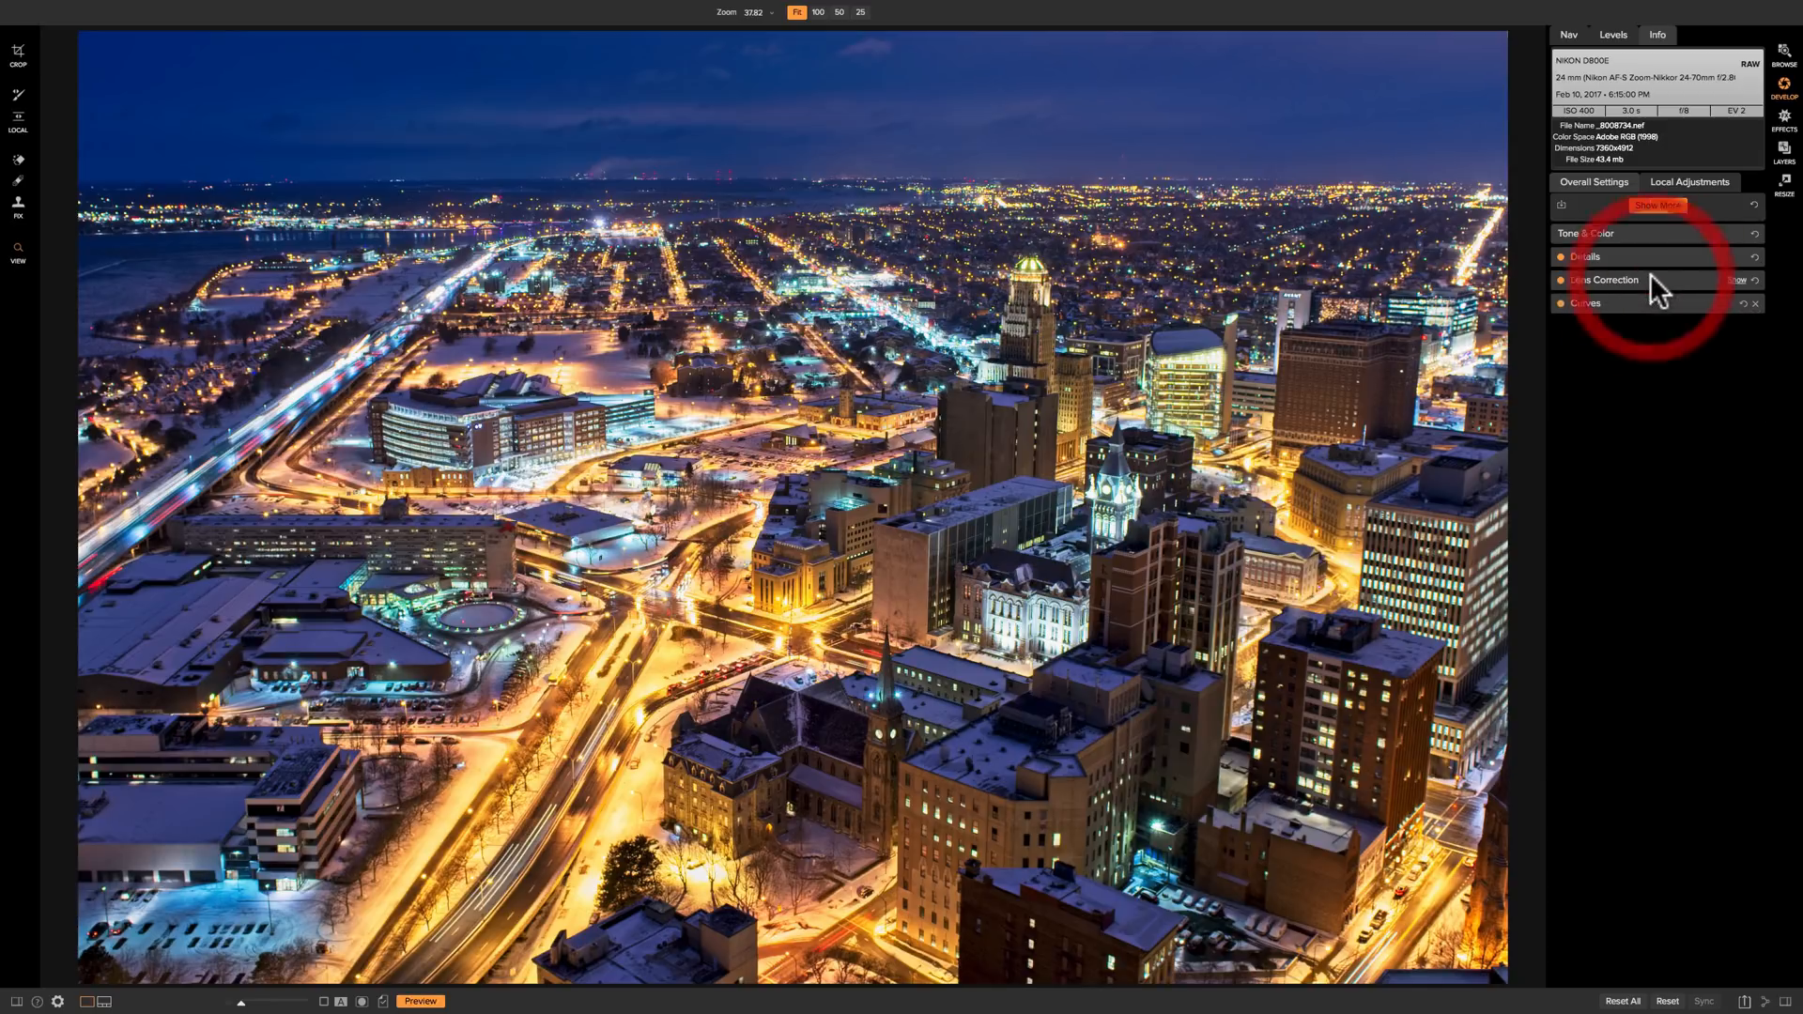
pyautogui.click(1785, 117)
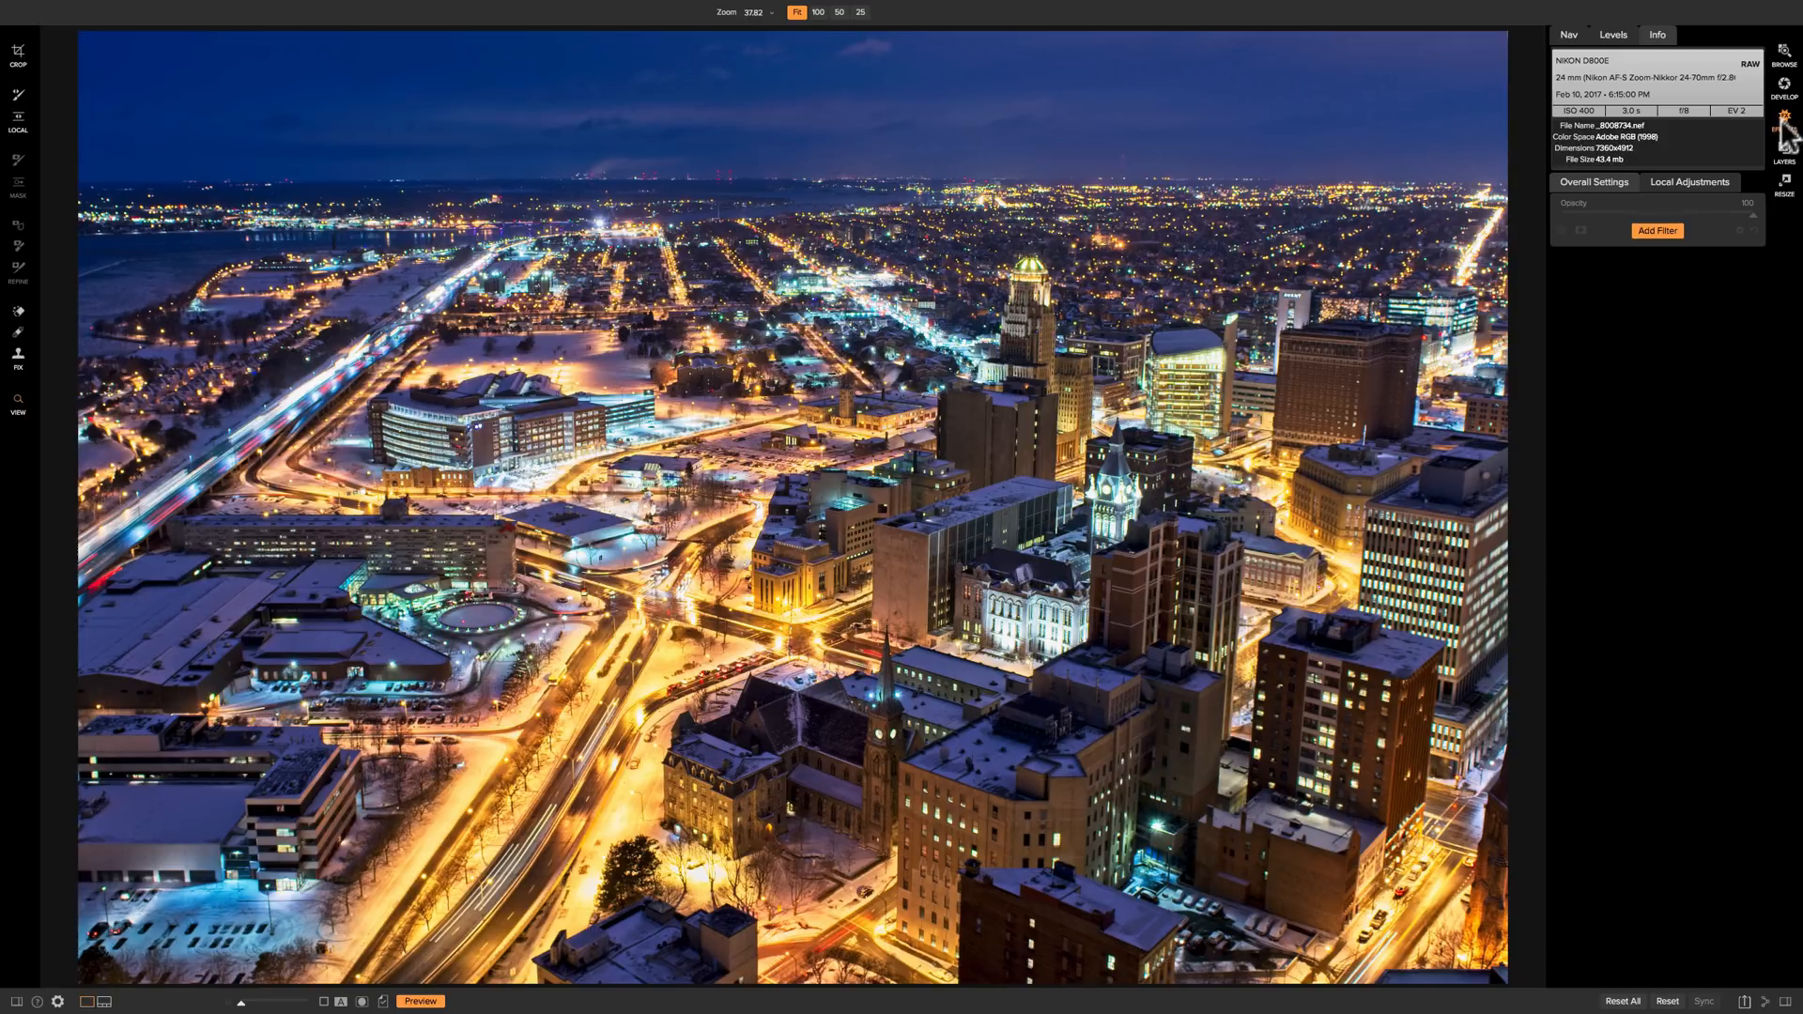
# - Try a Dynamic Contrast filter, compare the image with it off and on, and remove it
pyautogui.click(1658, 231)
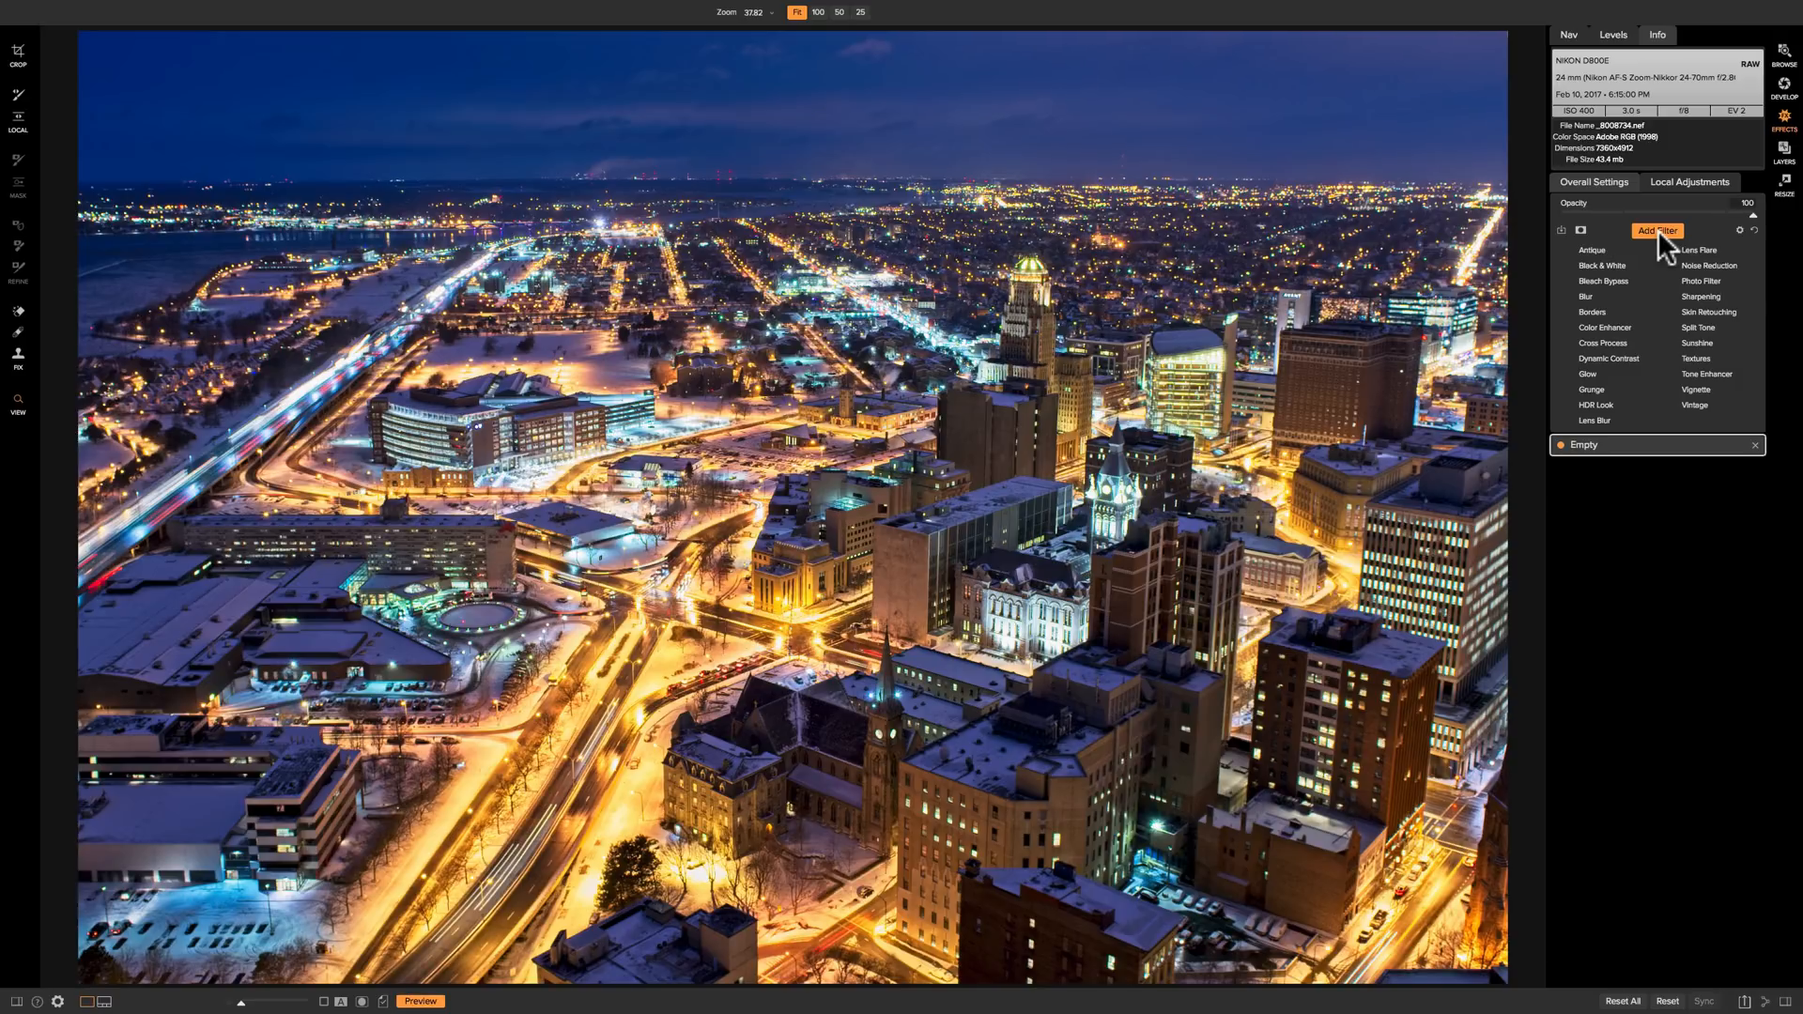
pyautogui.click(1600, 359)
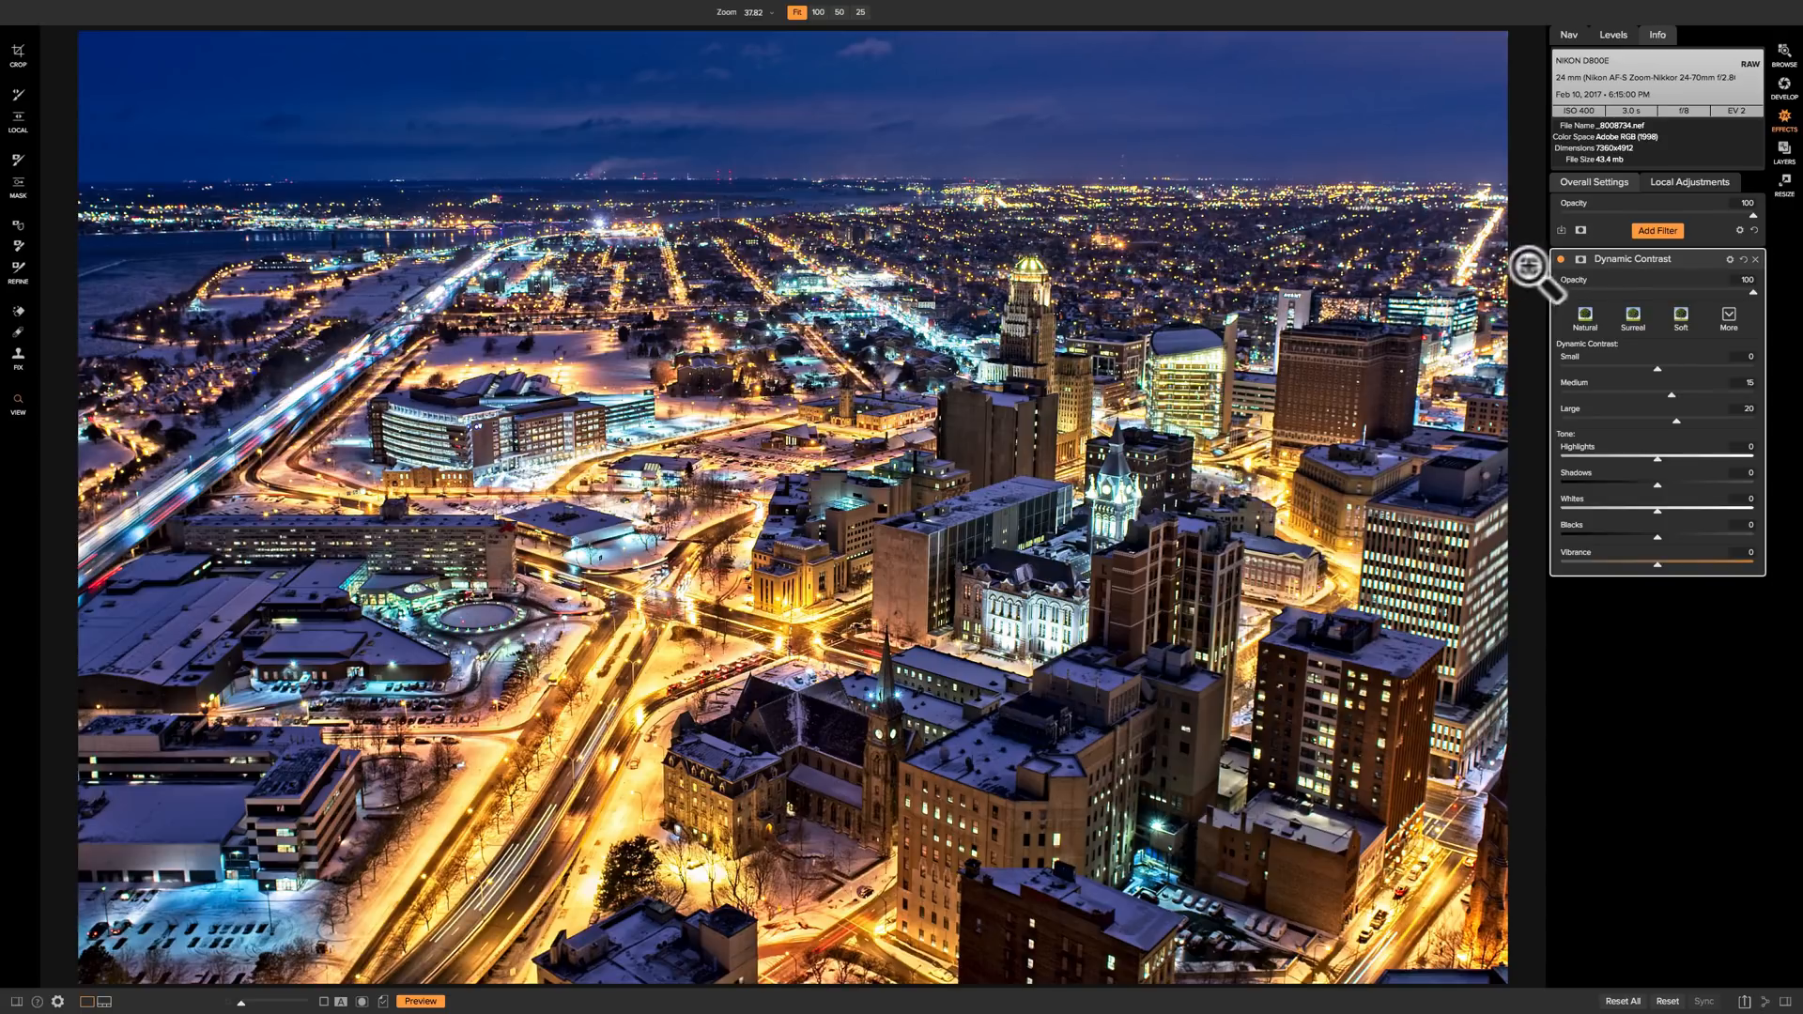
pyautogui.click(1560, 259)
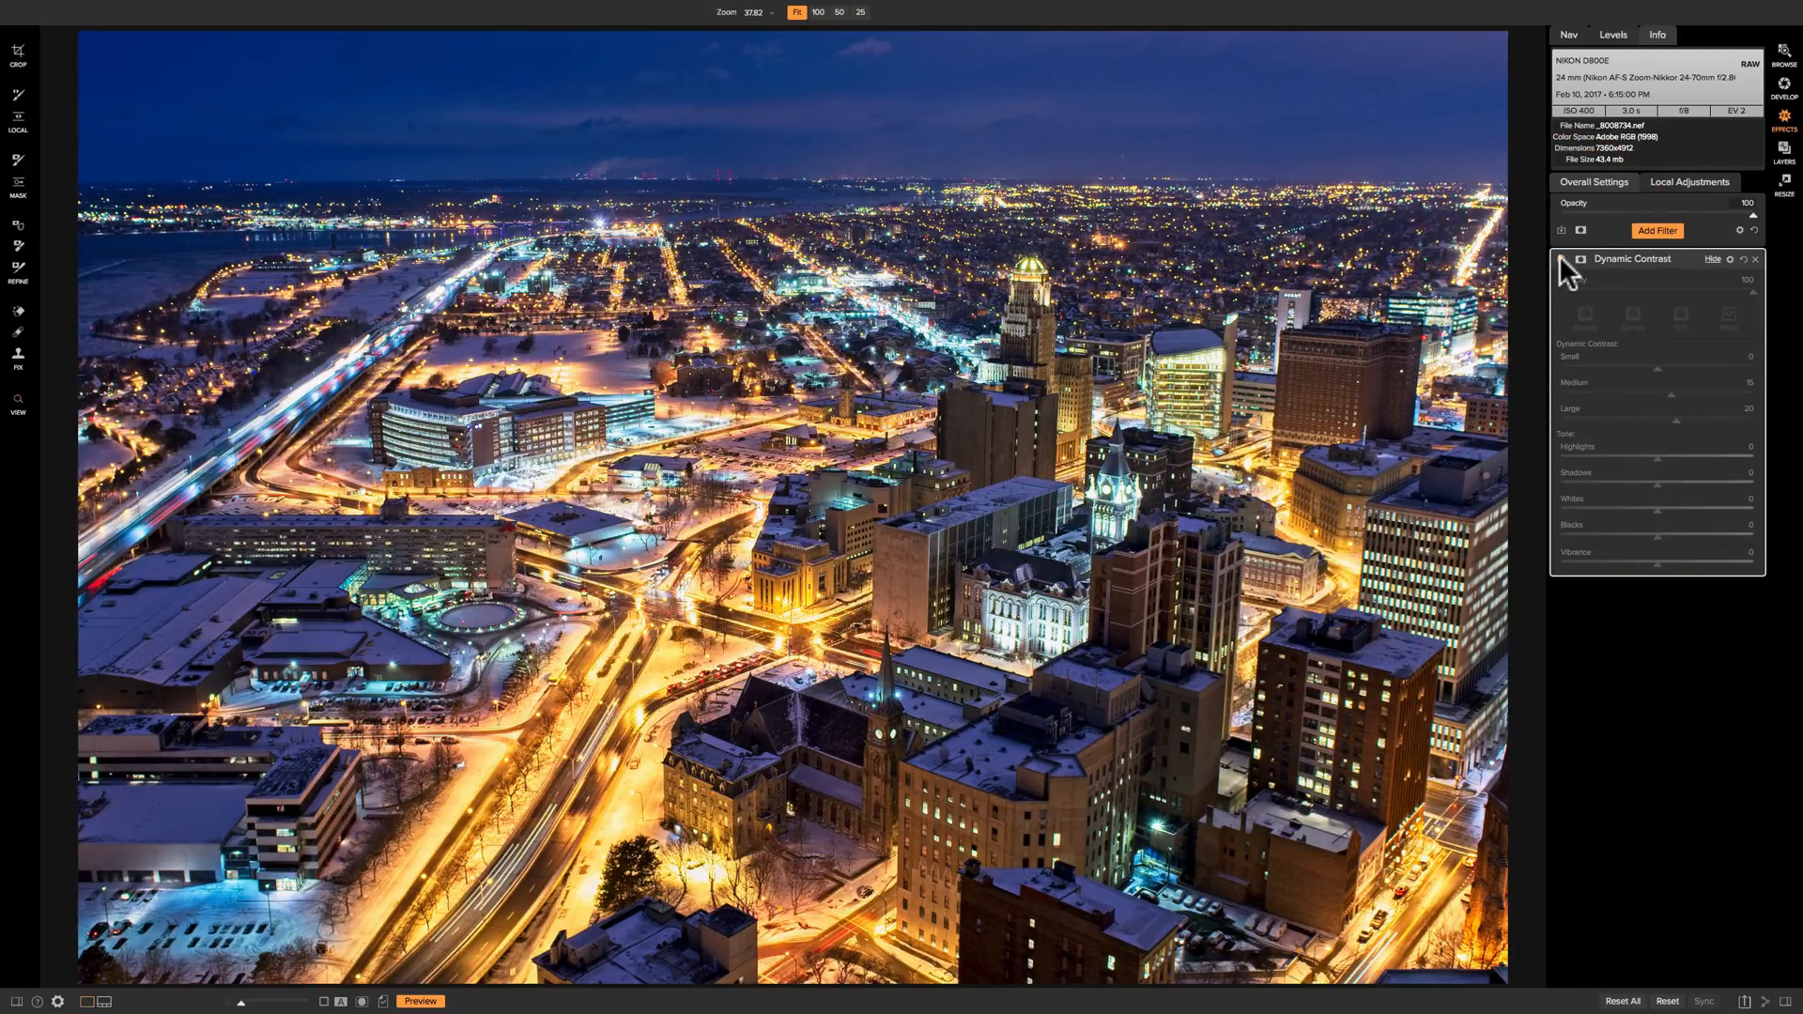
pyautogui.click(1560, 259)
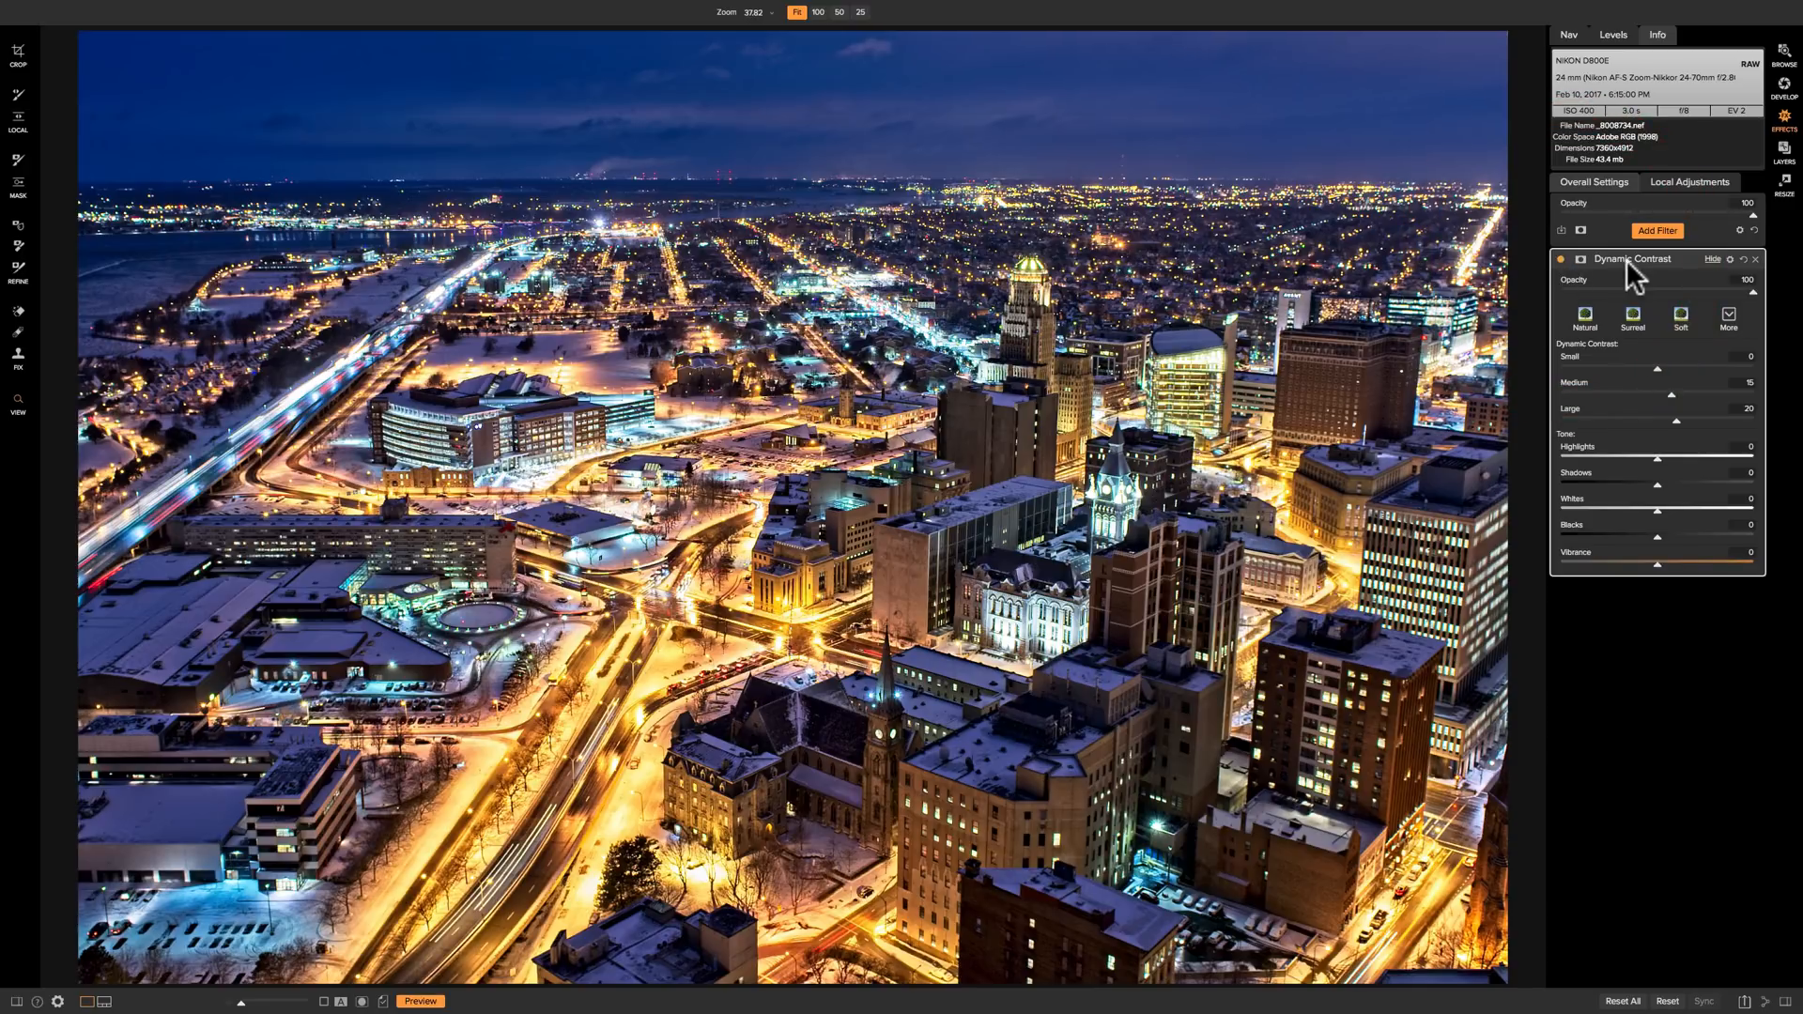
pyautogui.click(1755, 260)
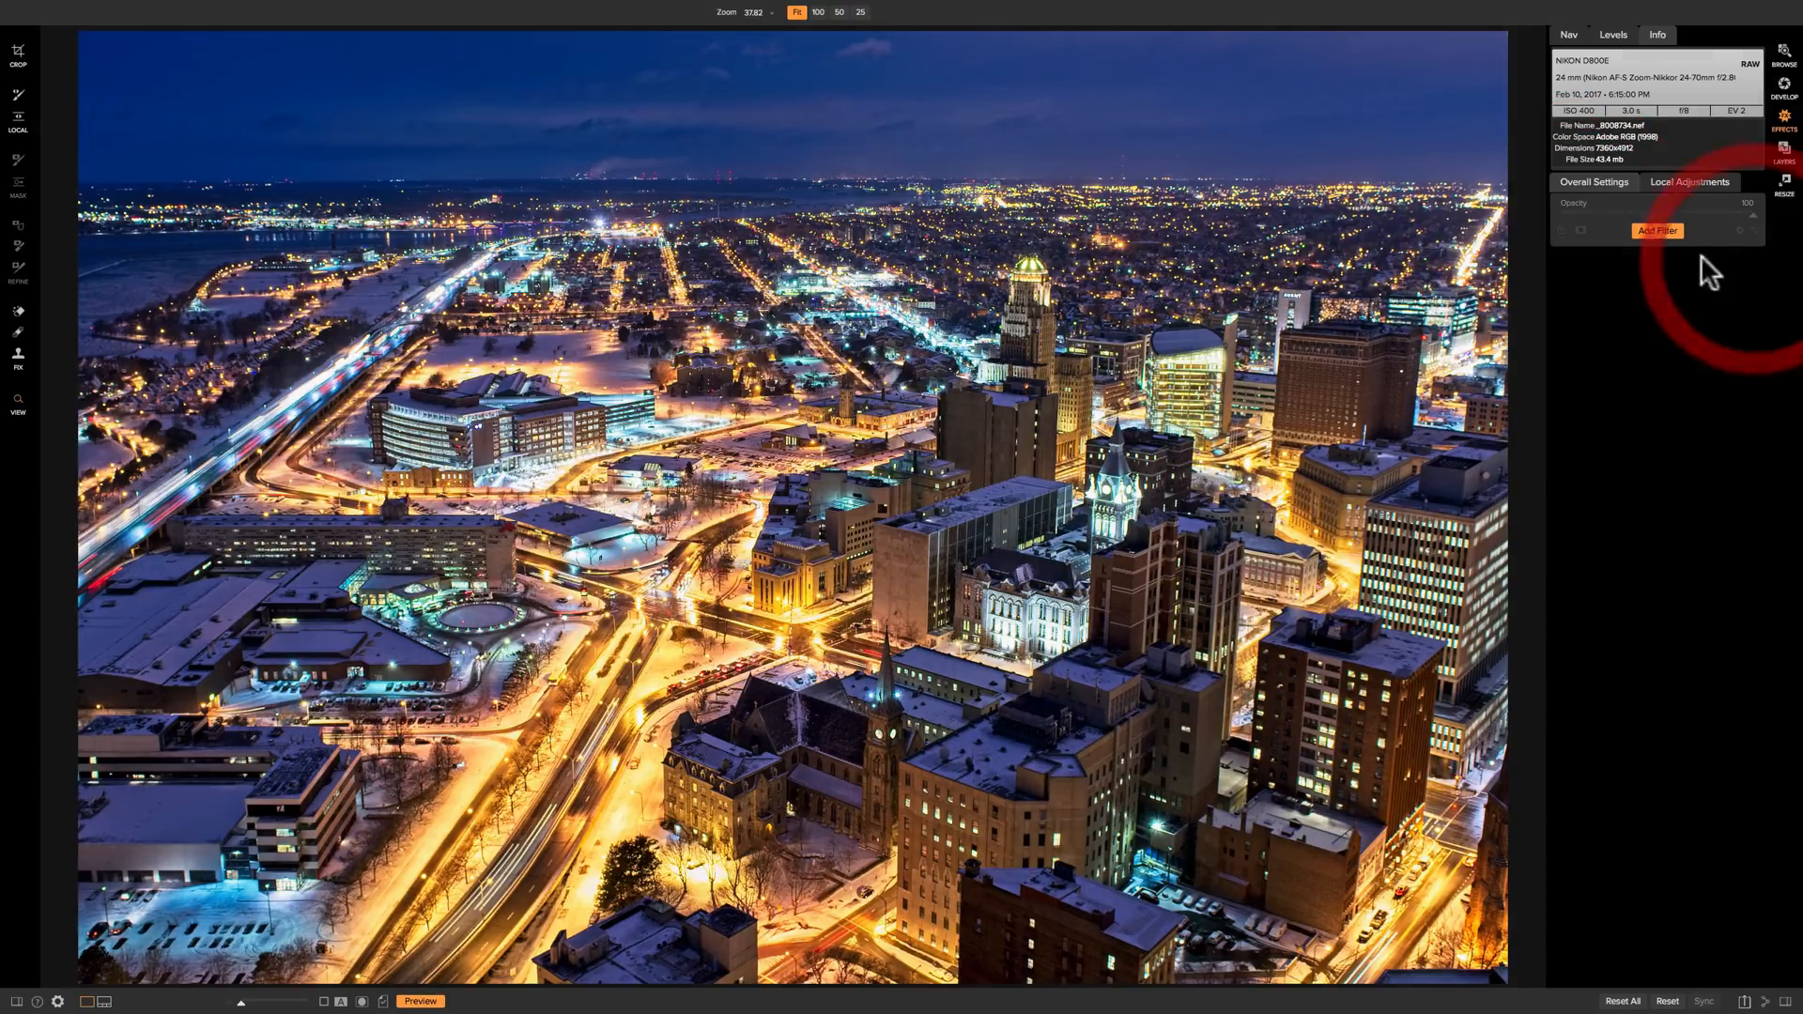
# - Try a Sharpening filter with the Fix Focus, Screen, Print and Print High styles, and delete the filter
pyautogui.click(1659, 230)
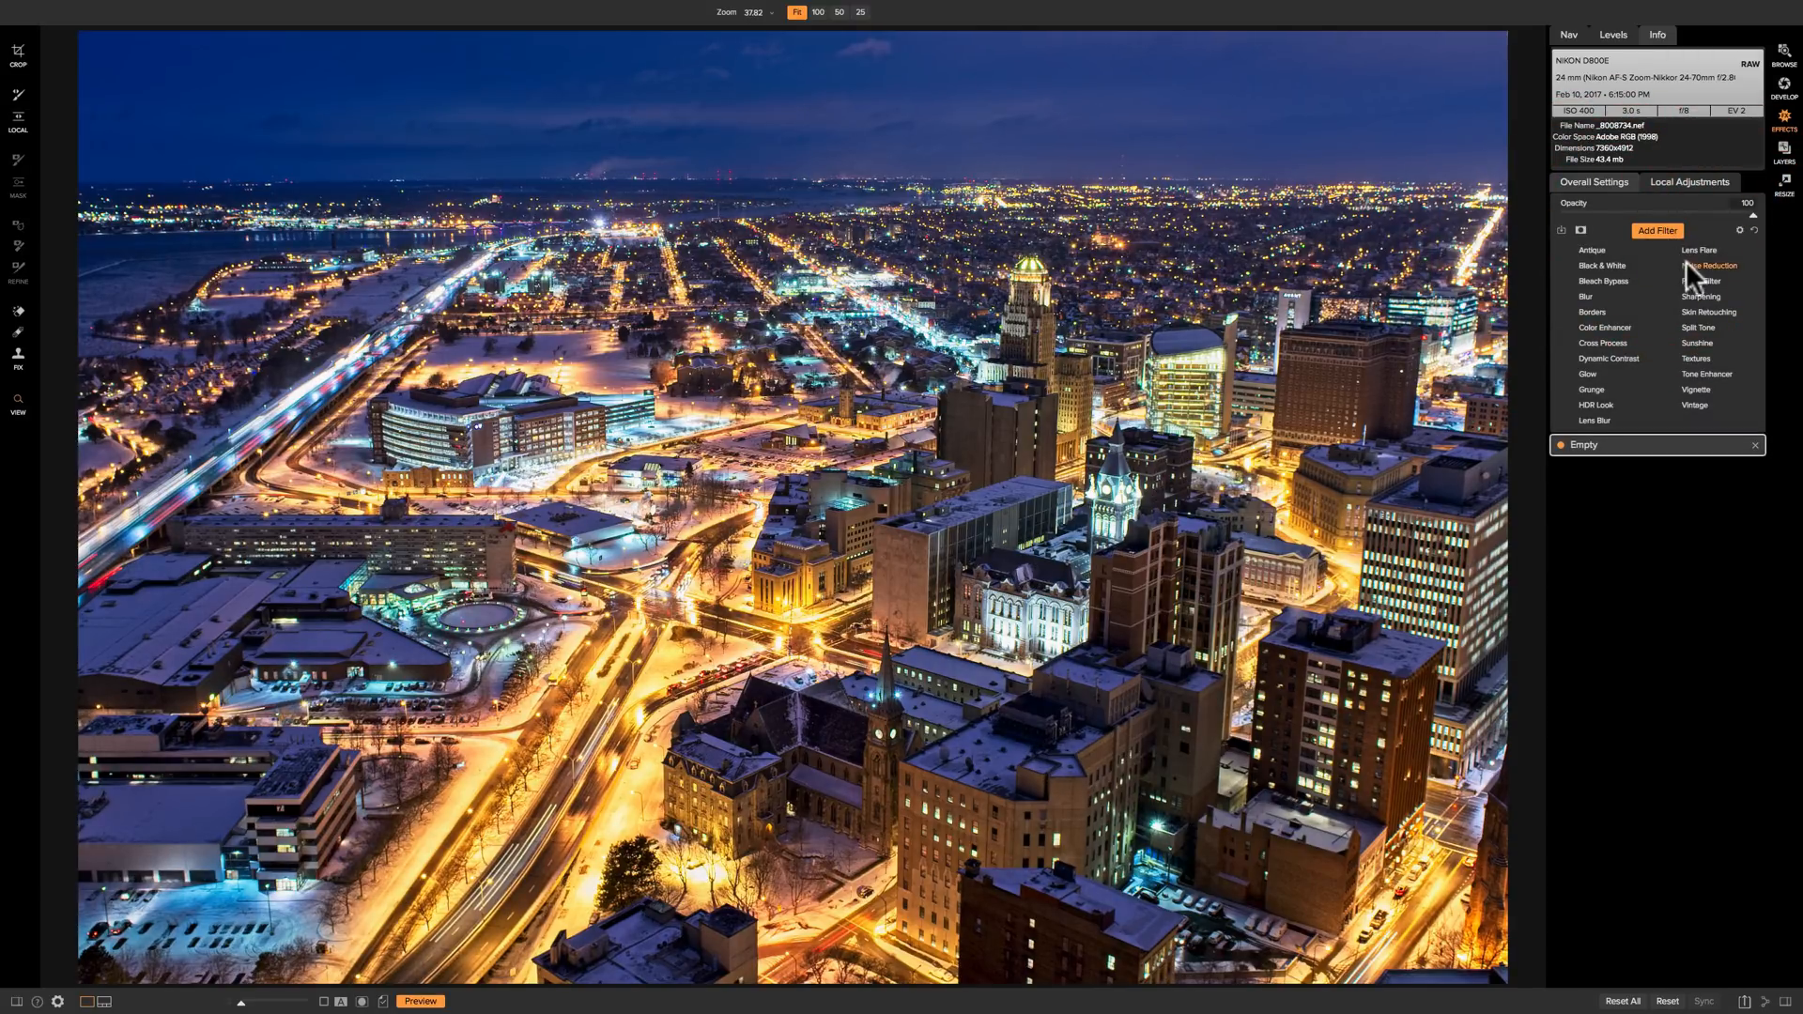
pyautogui.click(1697, 296)
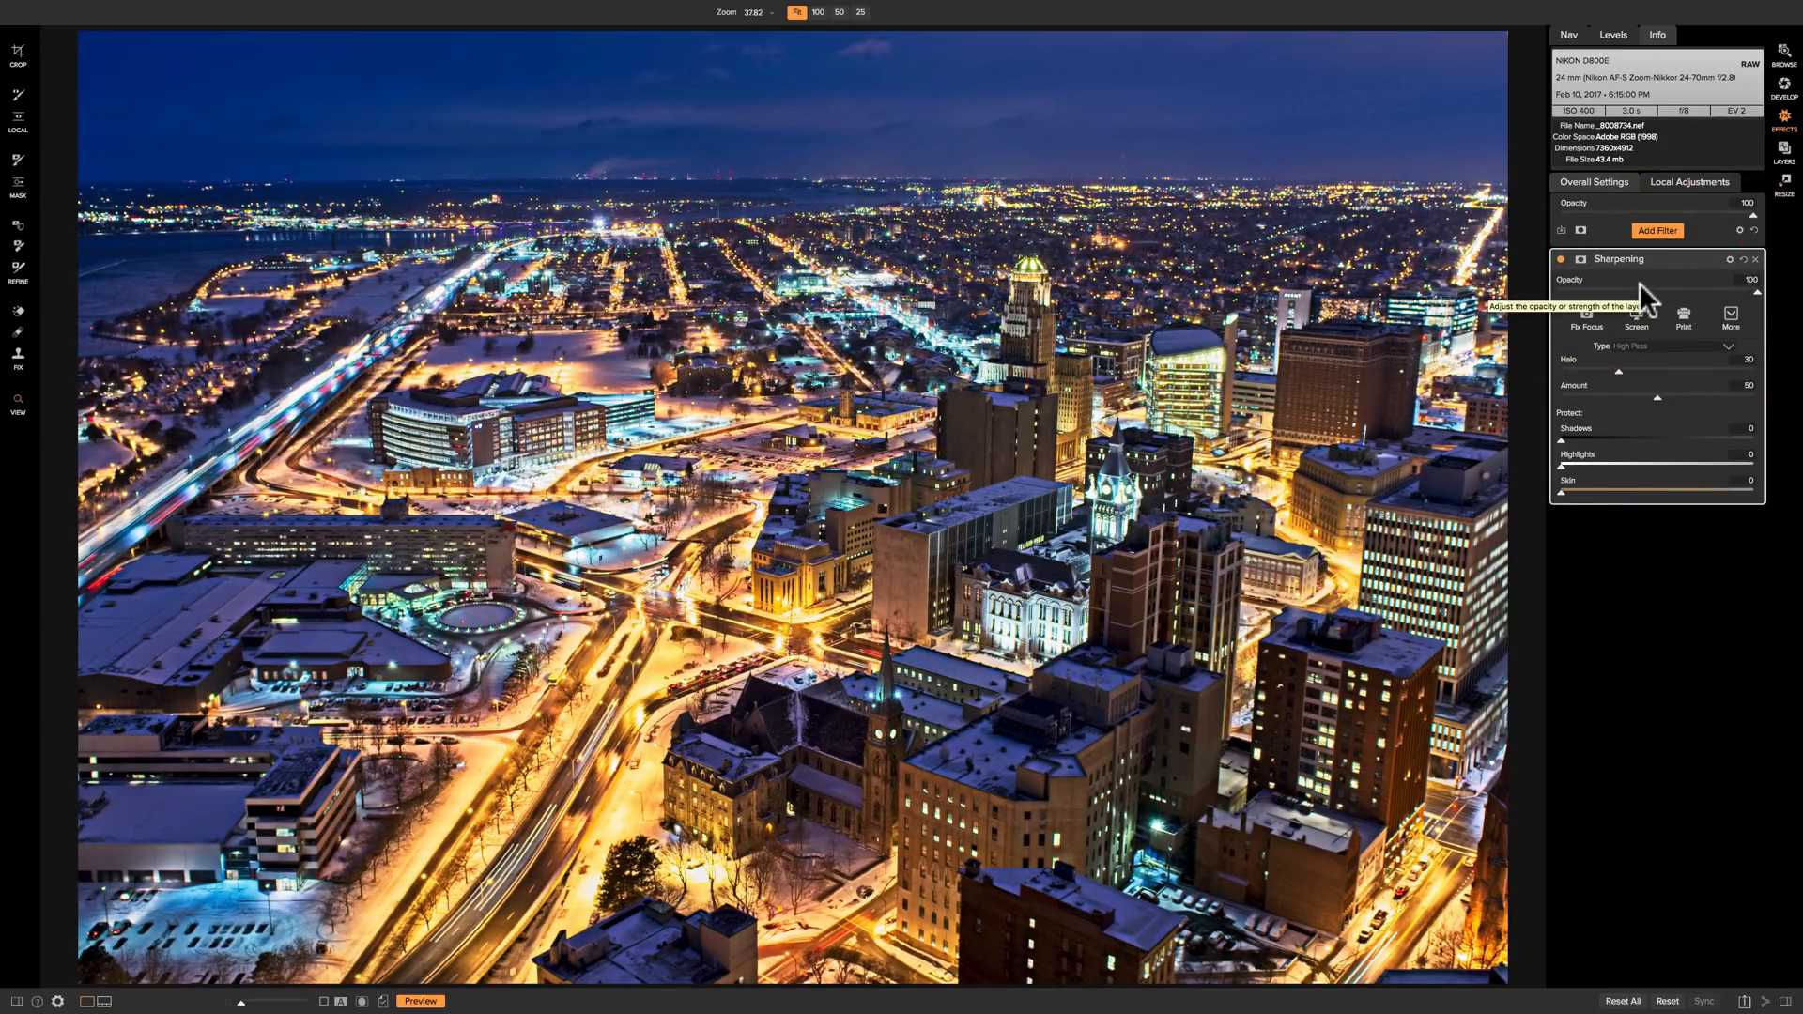
pyautogui.click(1588, 319)
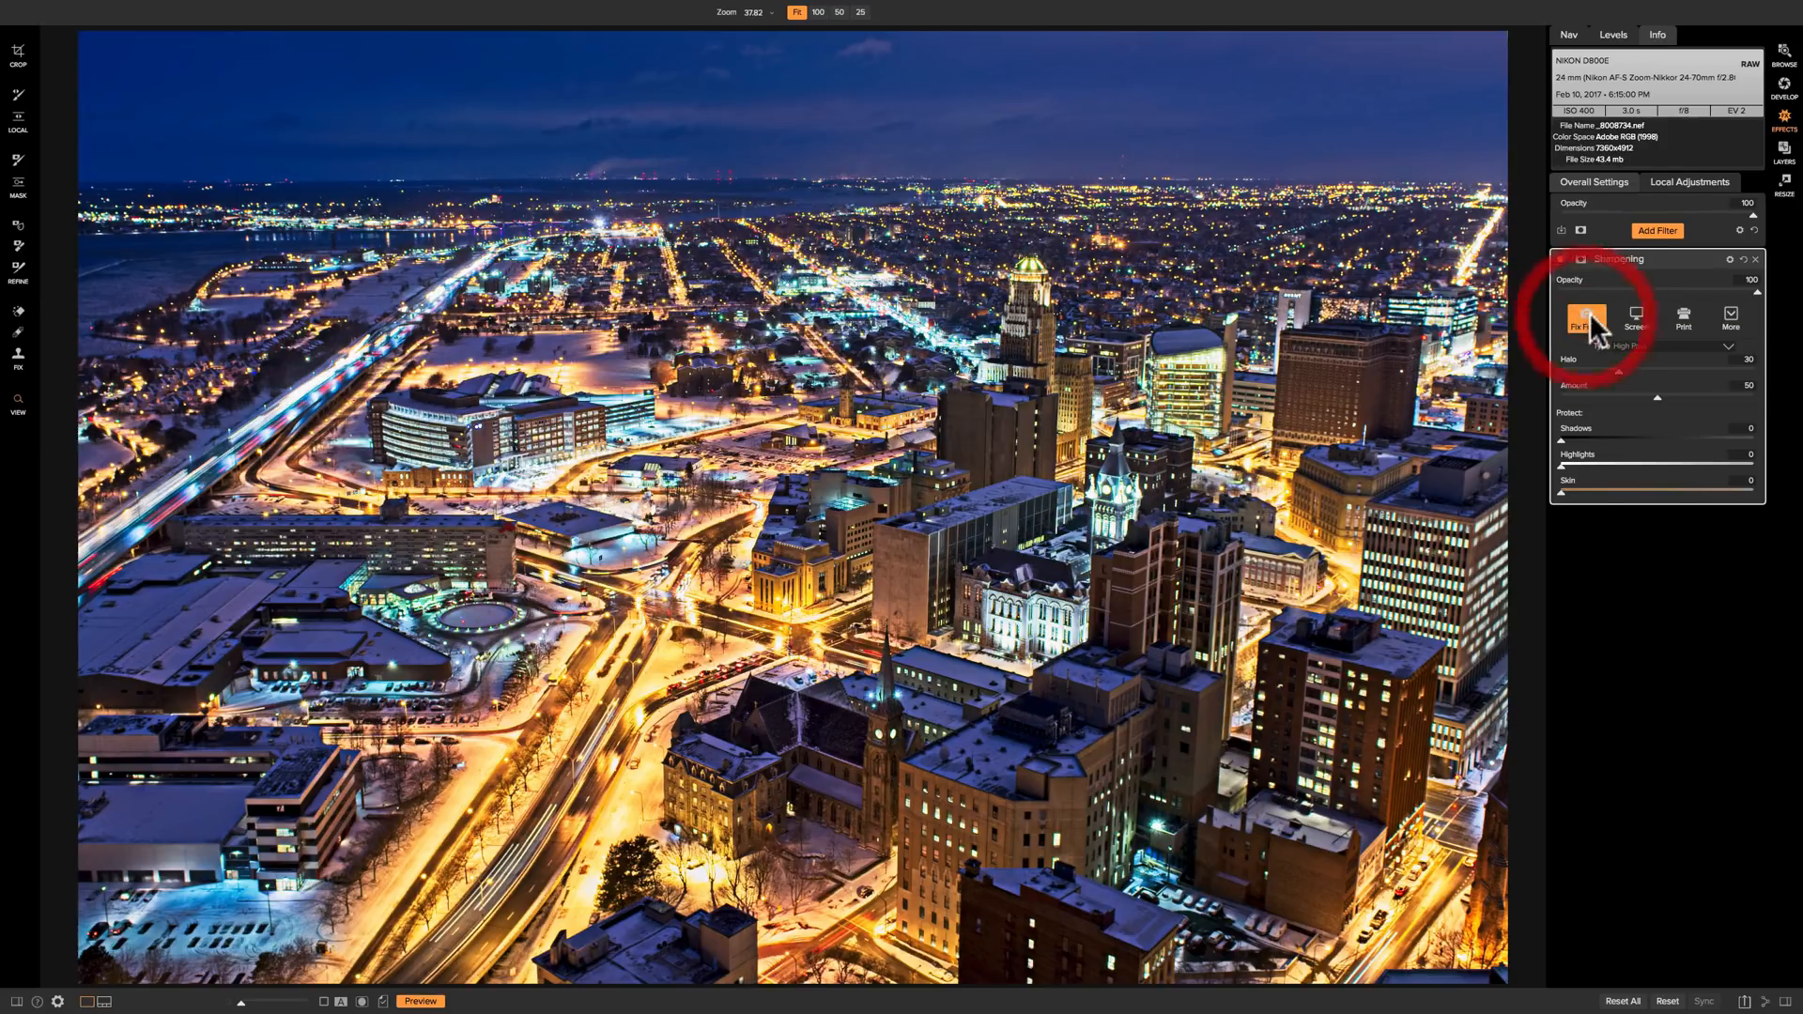
pyautogui.click(1636, 319)
pyautogui.click(1684, 319)
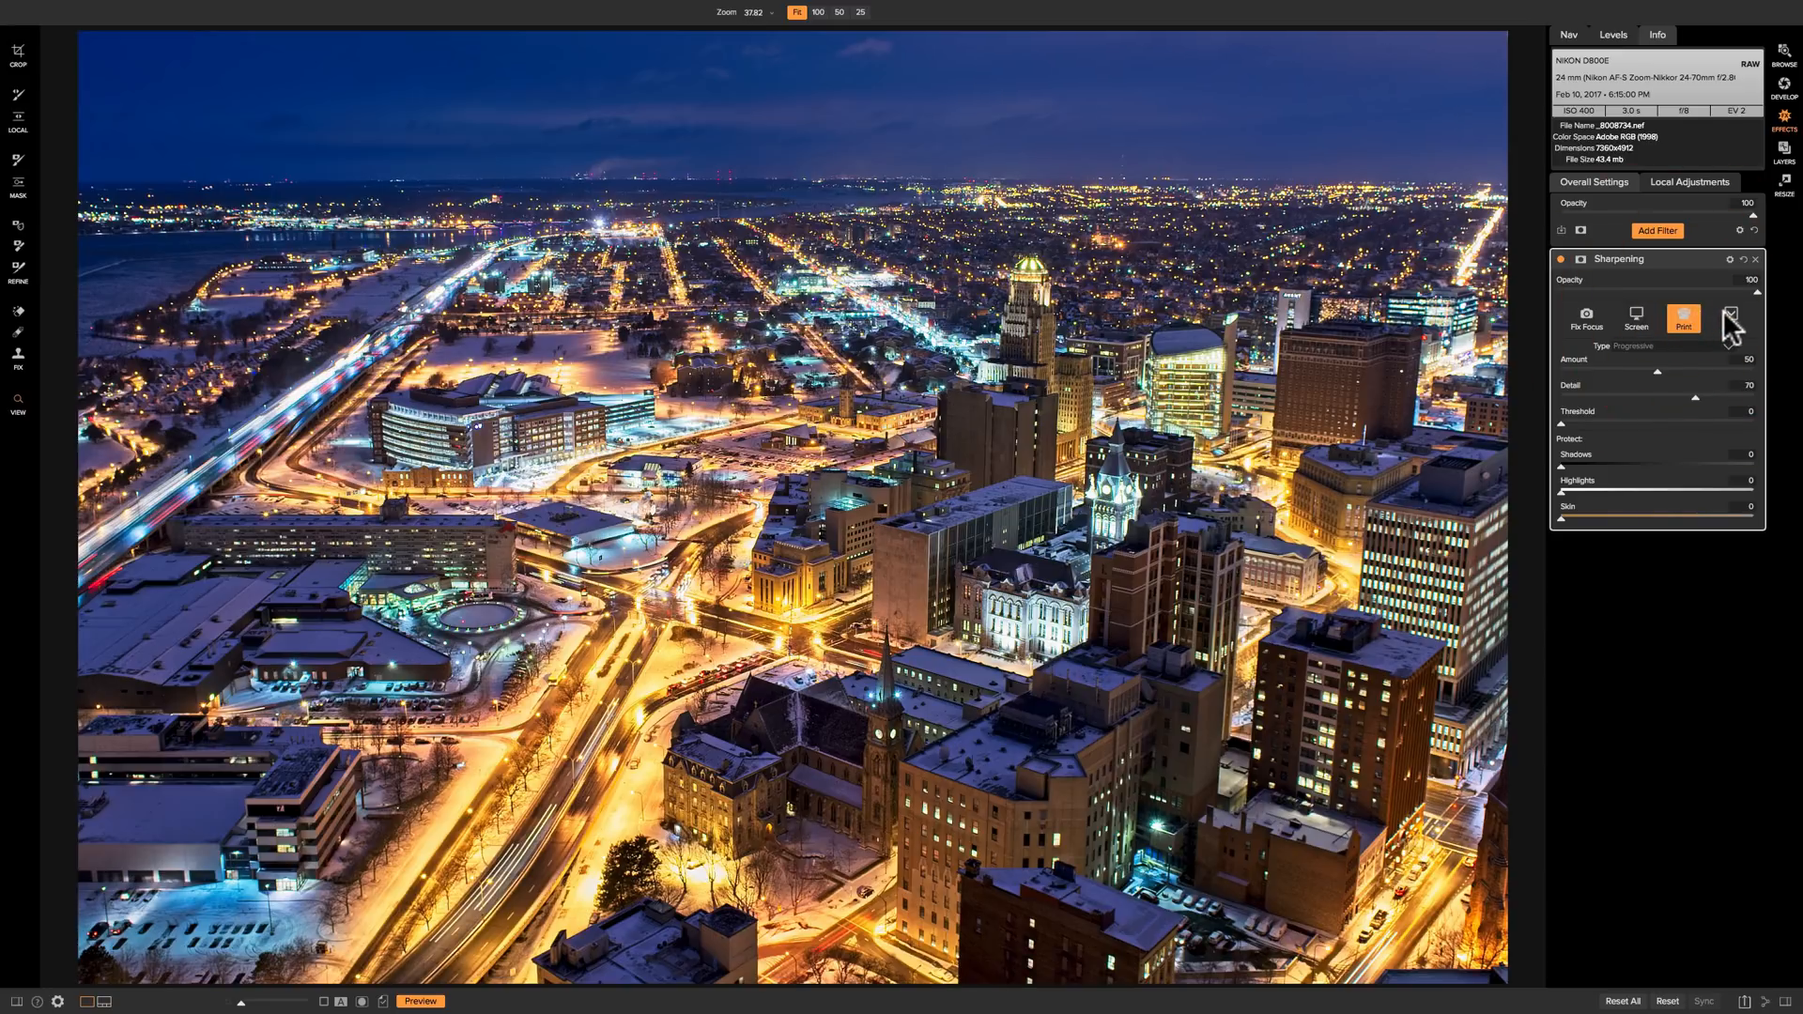
pyautogui.click(1731, 319)
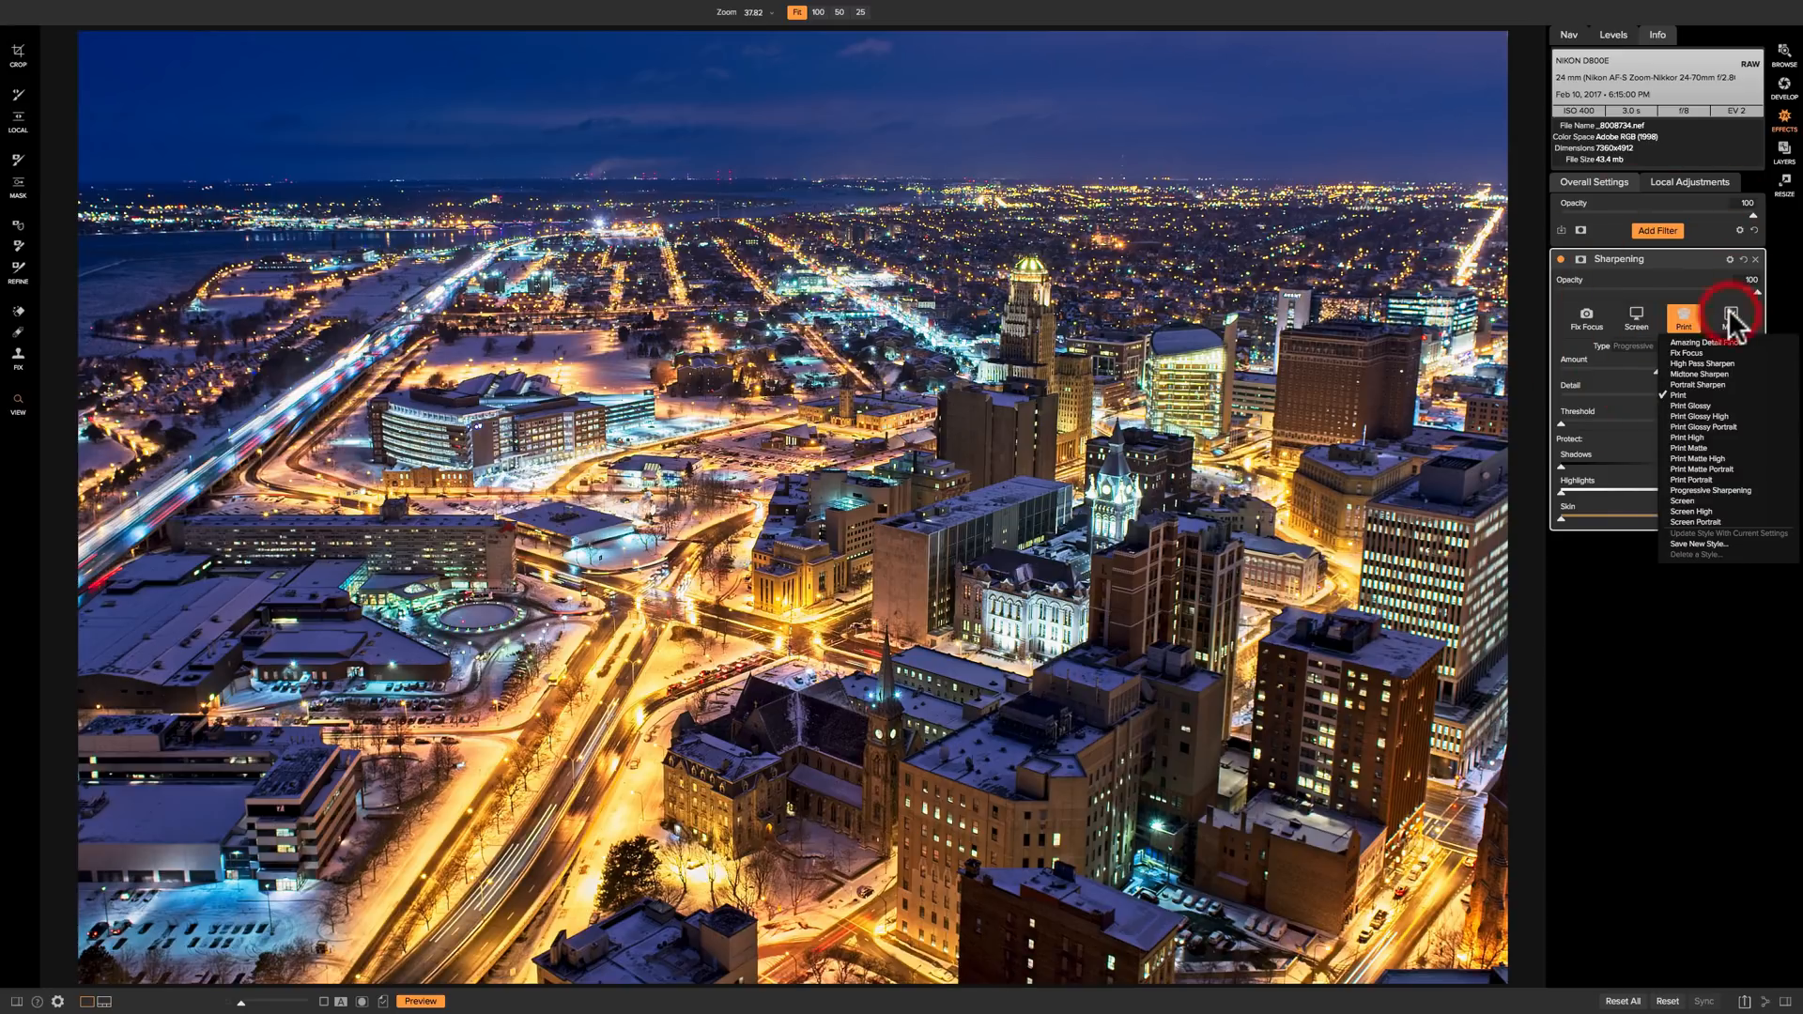
pyautogui.click(1702, 438)
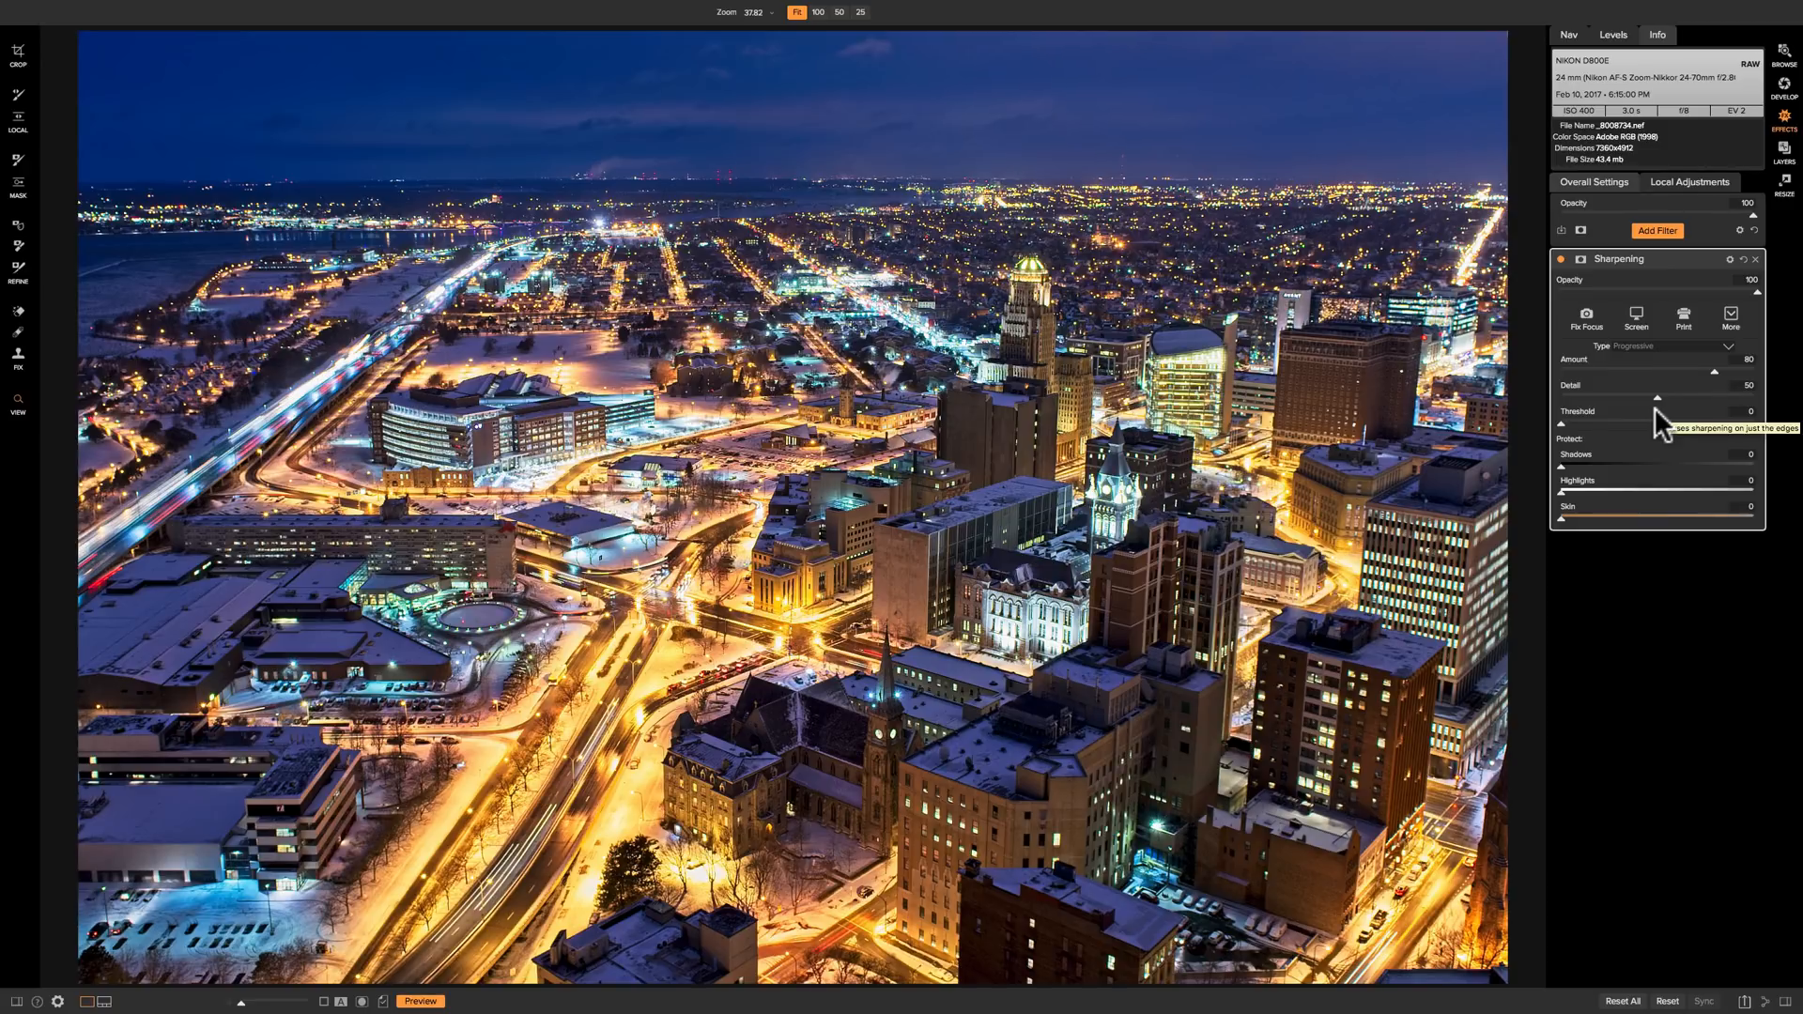
pyautogui.click(1755, 259)
# - Add a Dynamic Contrast filter with Small set to 10, Medium to 7 and Large to 10
pyautogui.click(1665, 229)
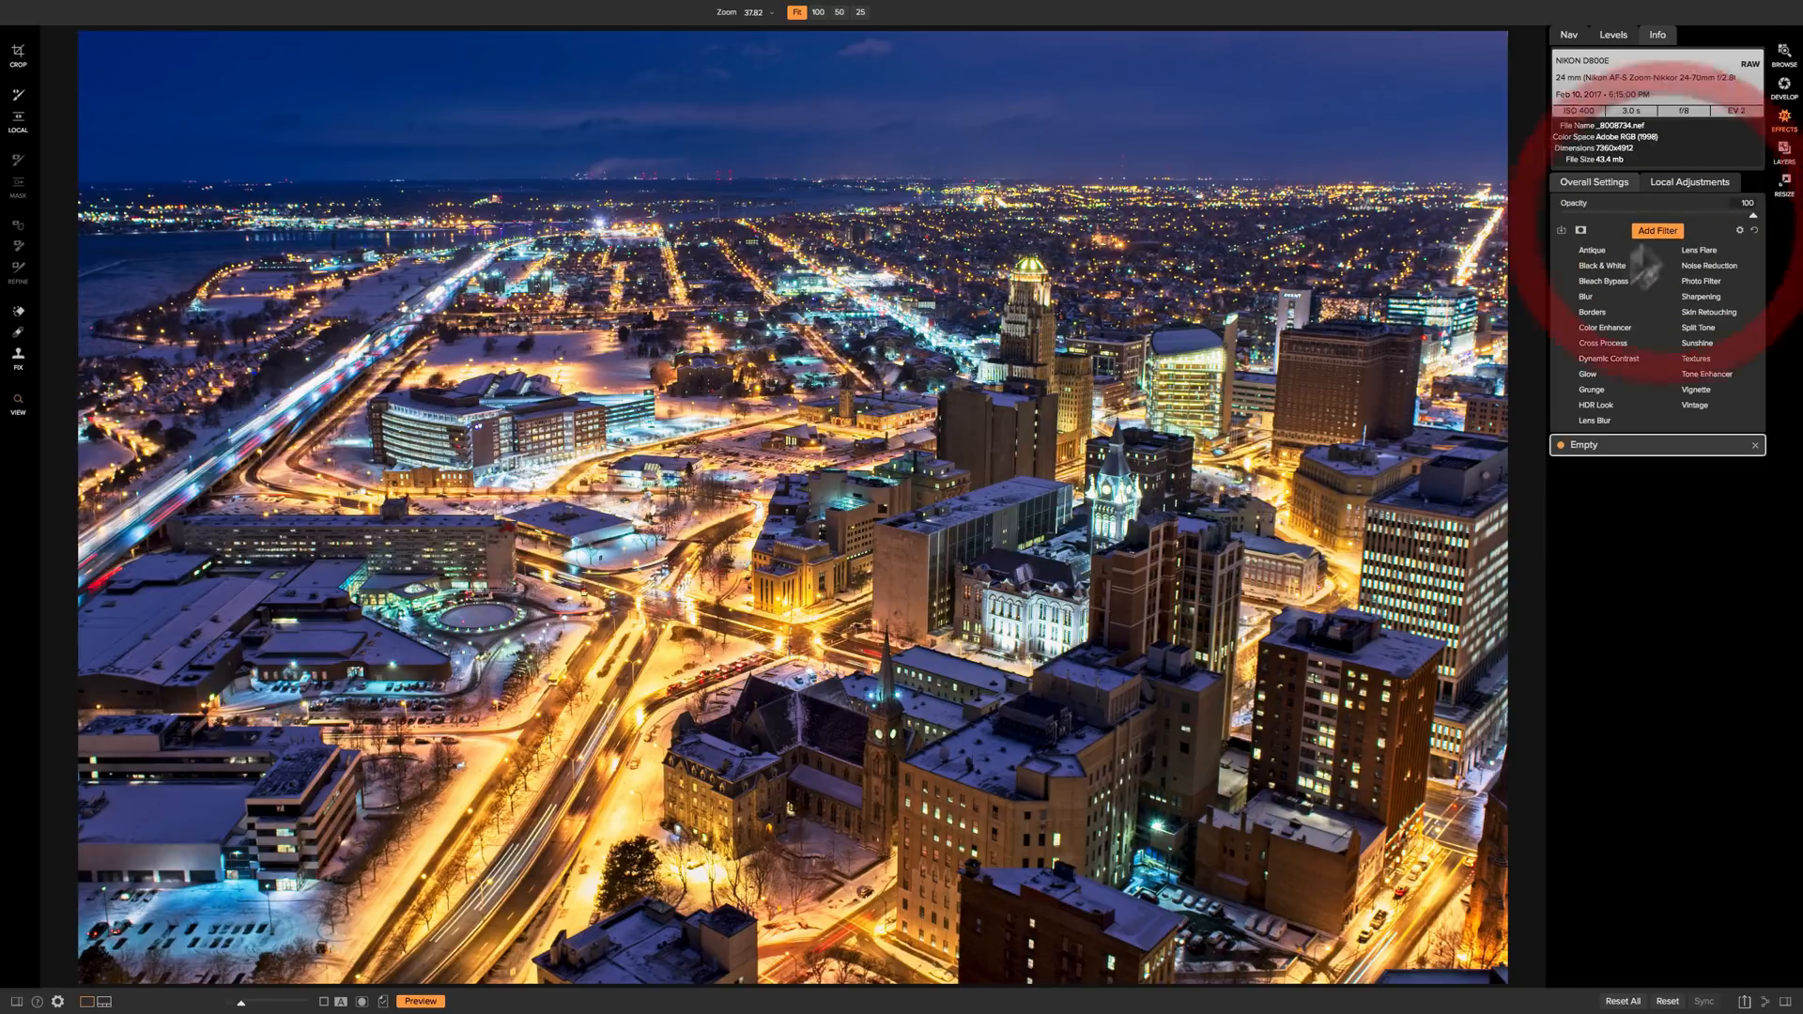
pyautogui.click(1593, 357)
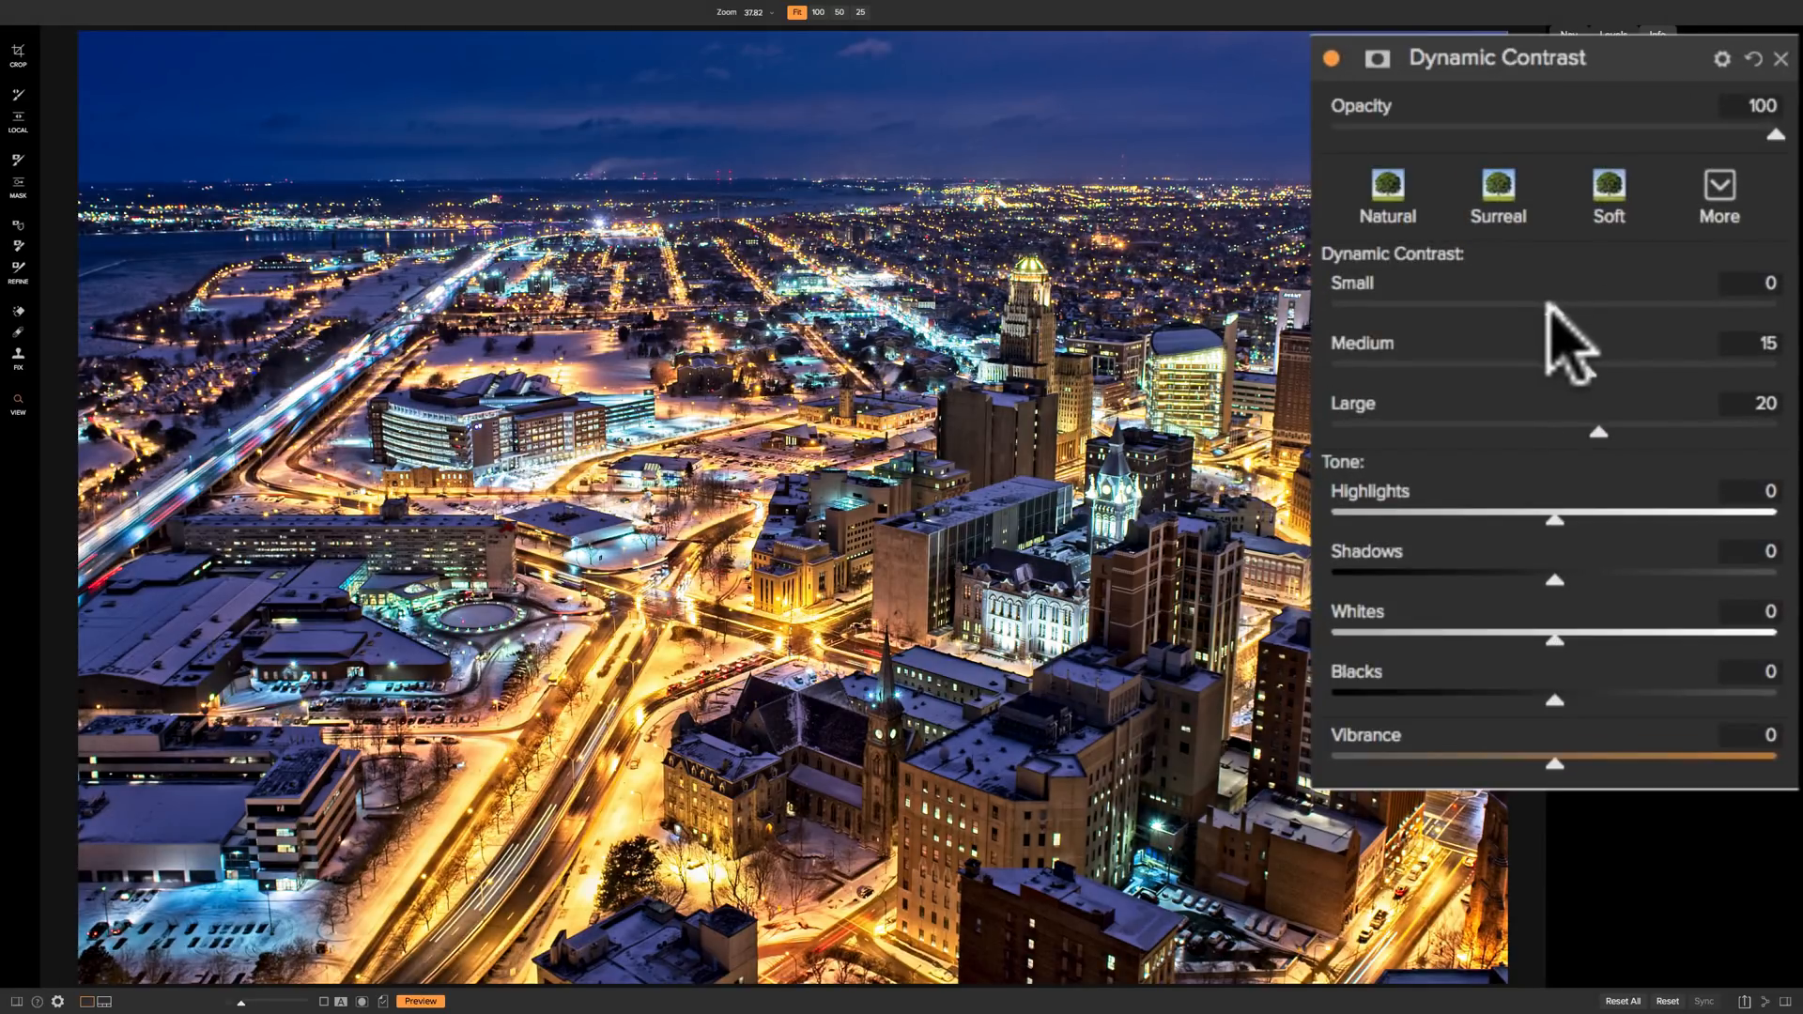
pyautogui.moveTo(1556, 308); pyautogui.dragTo(1577, 307)
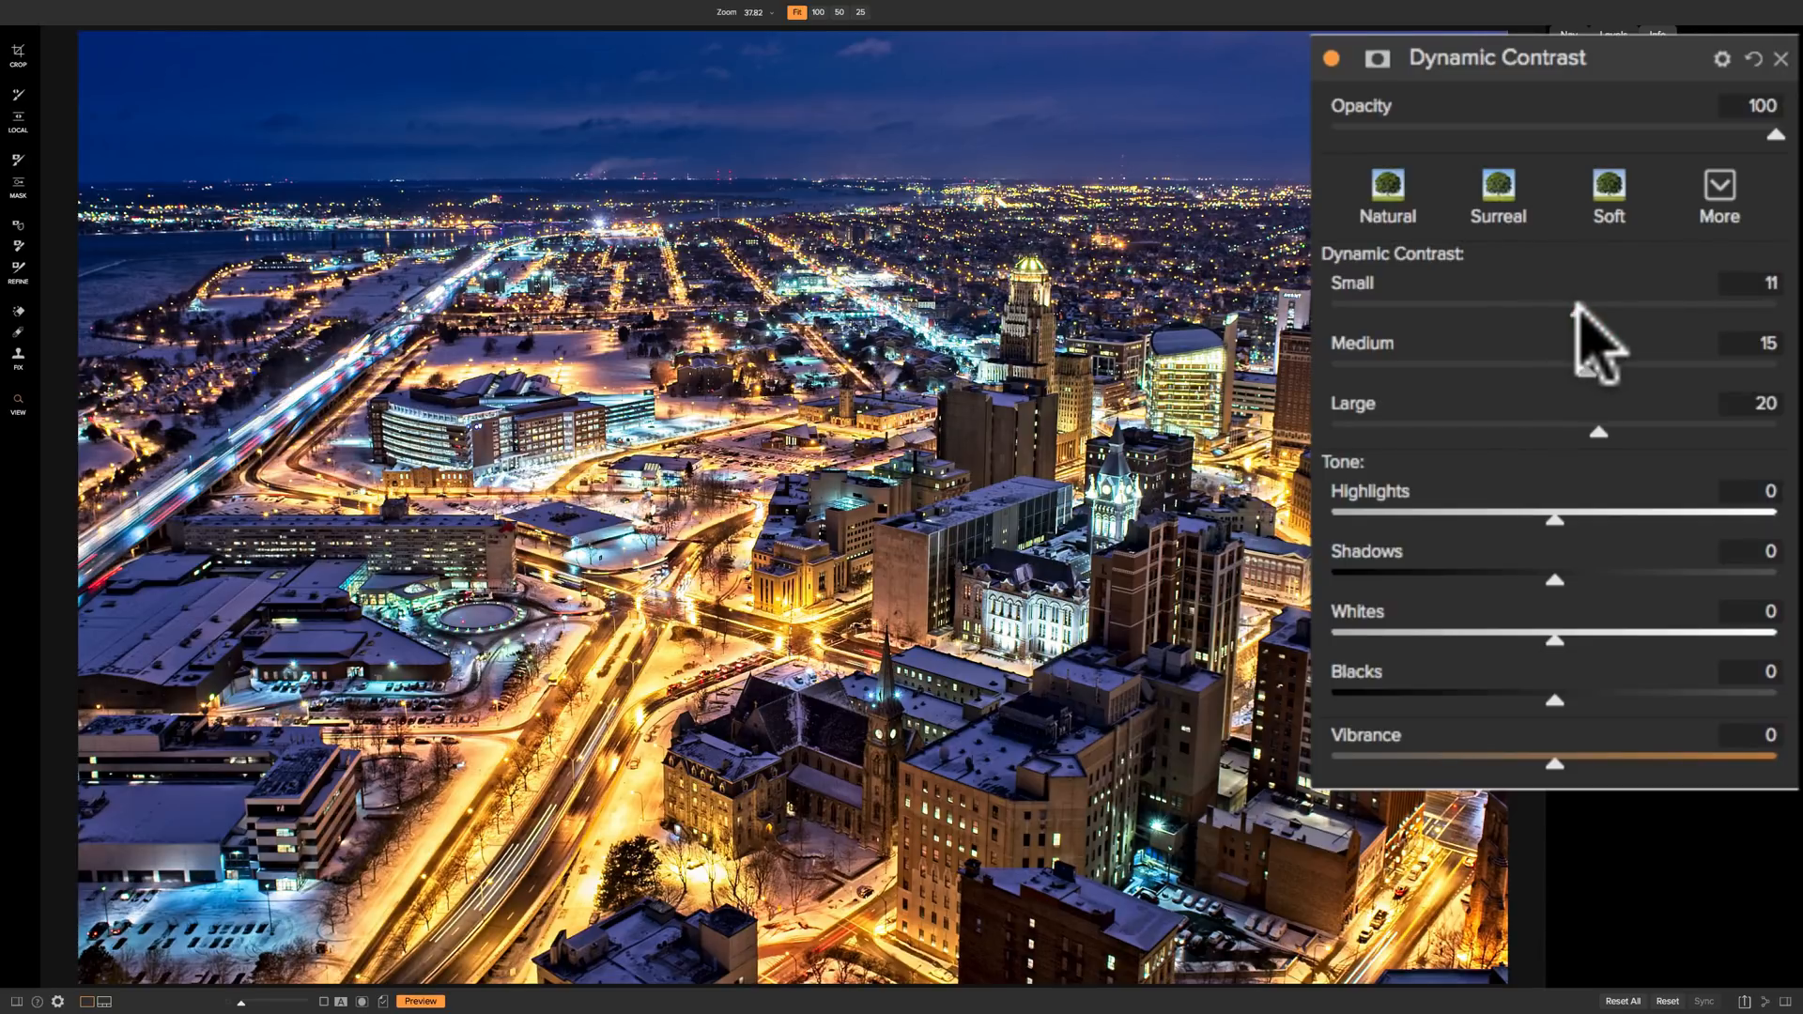
pyautogui.click(1576, 308)
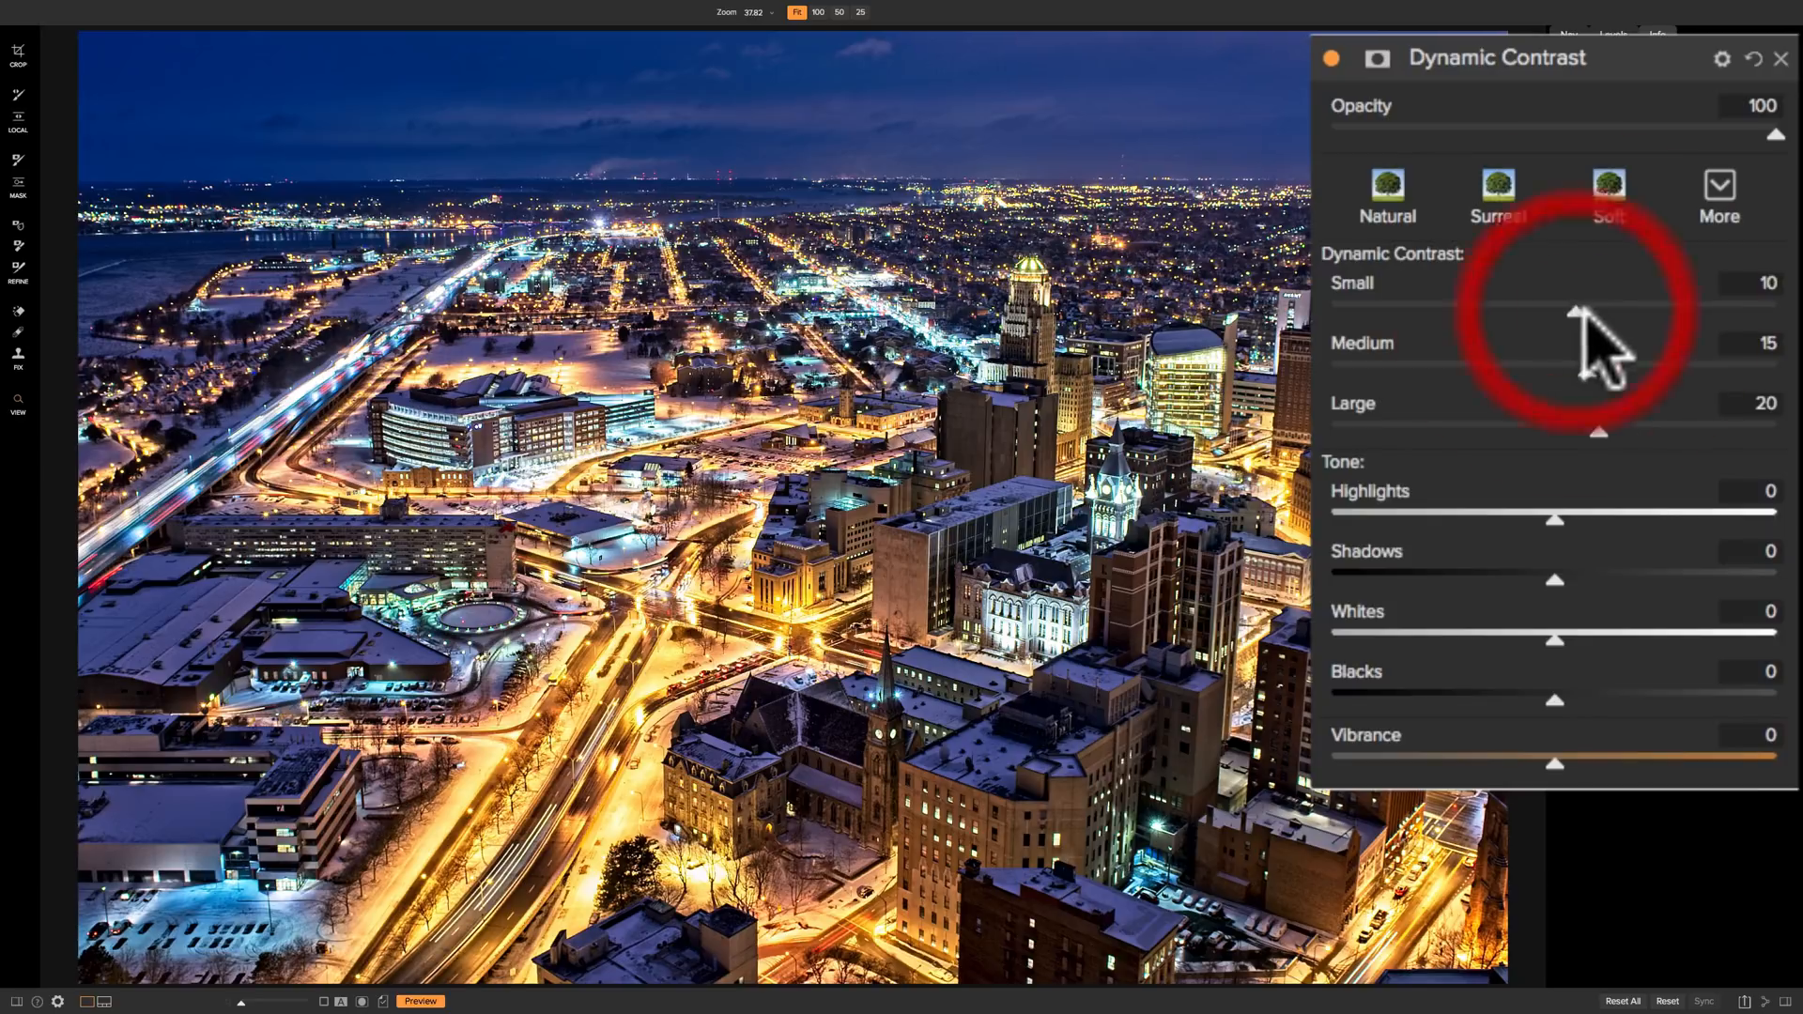
pyautogui.moveTo(1591, 427); pyautogui.dragTo(1575, 427)
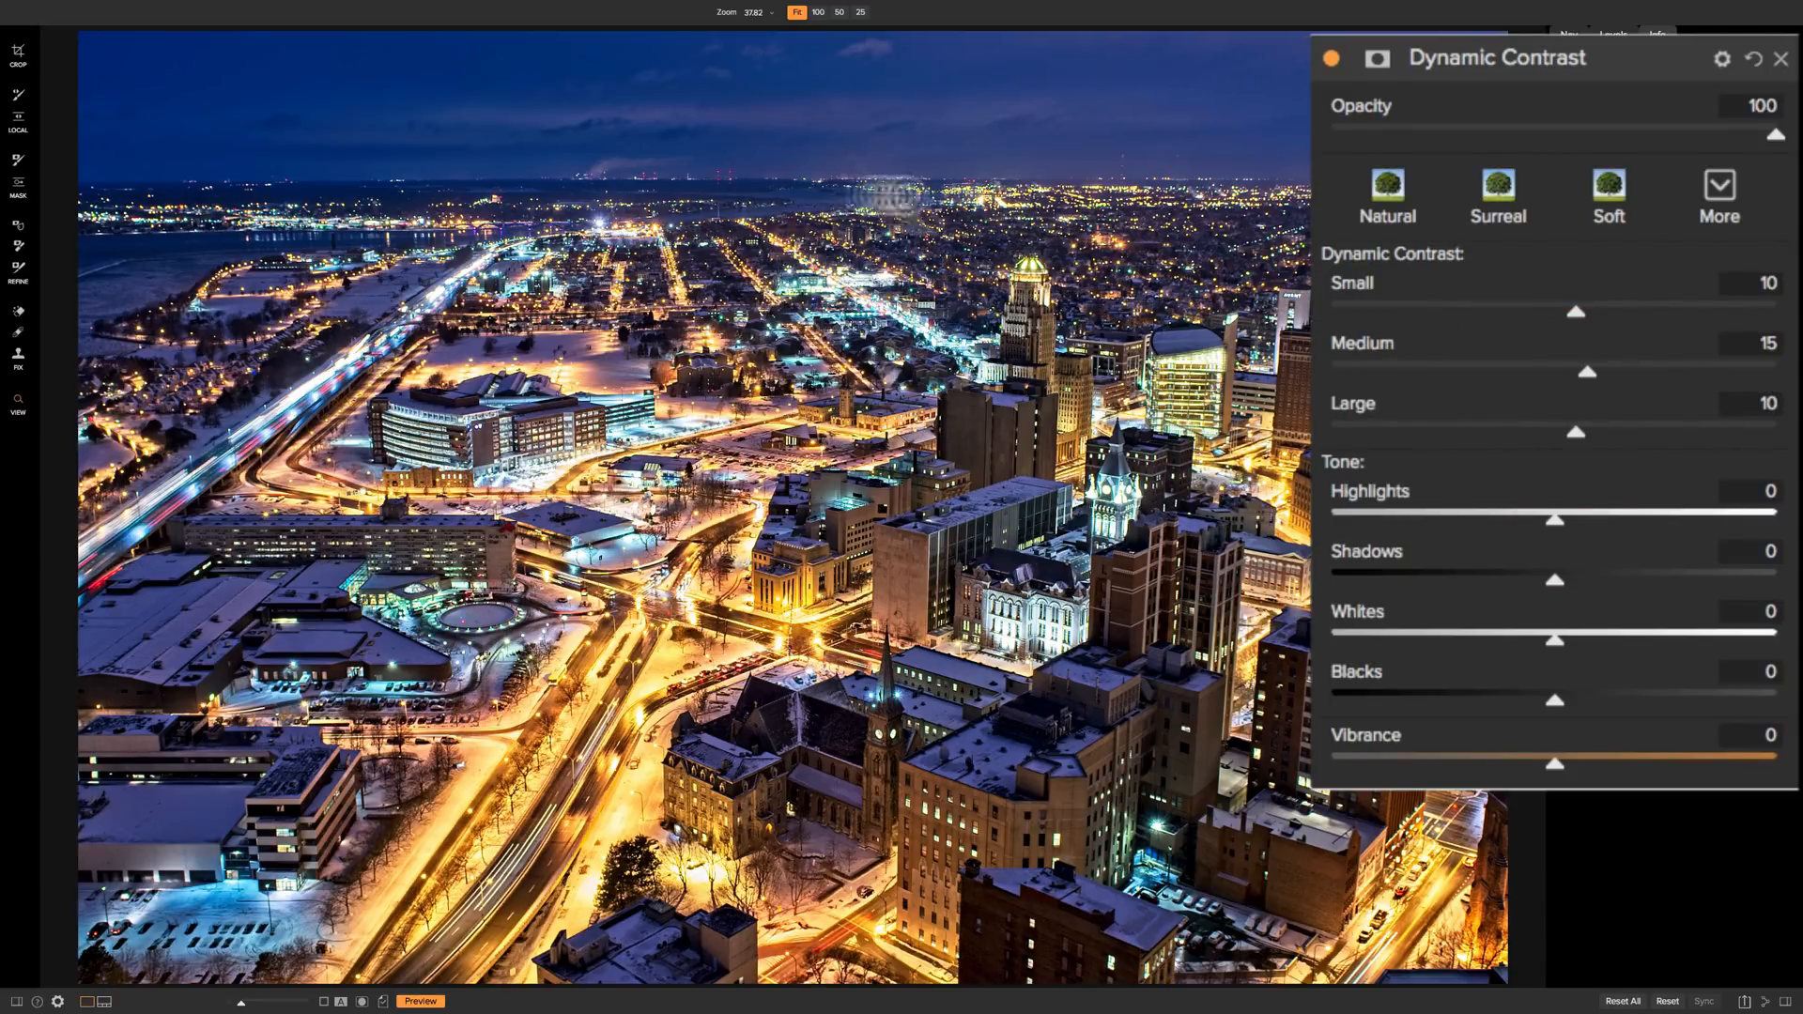
pyautogui.moveTo(1587, 371); pyautogui.dragTo(1563, 374)
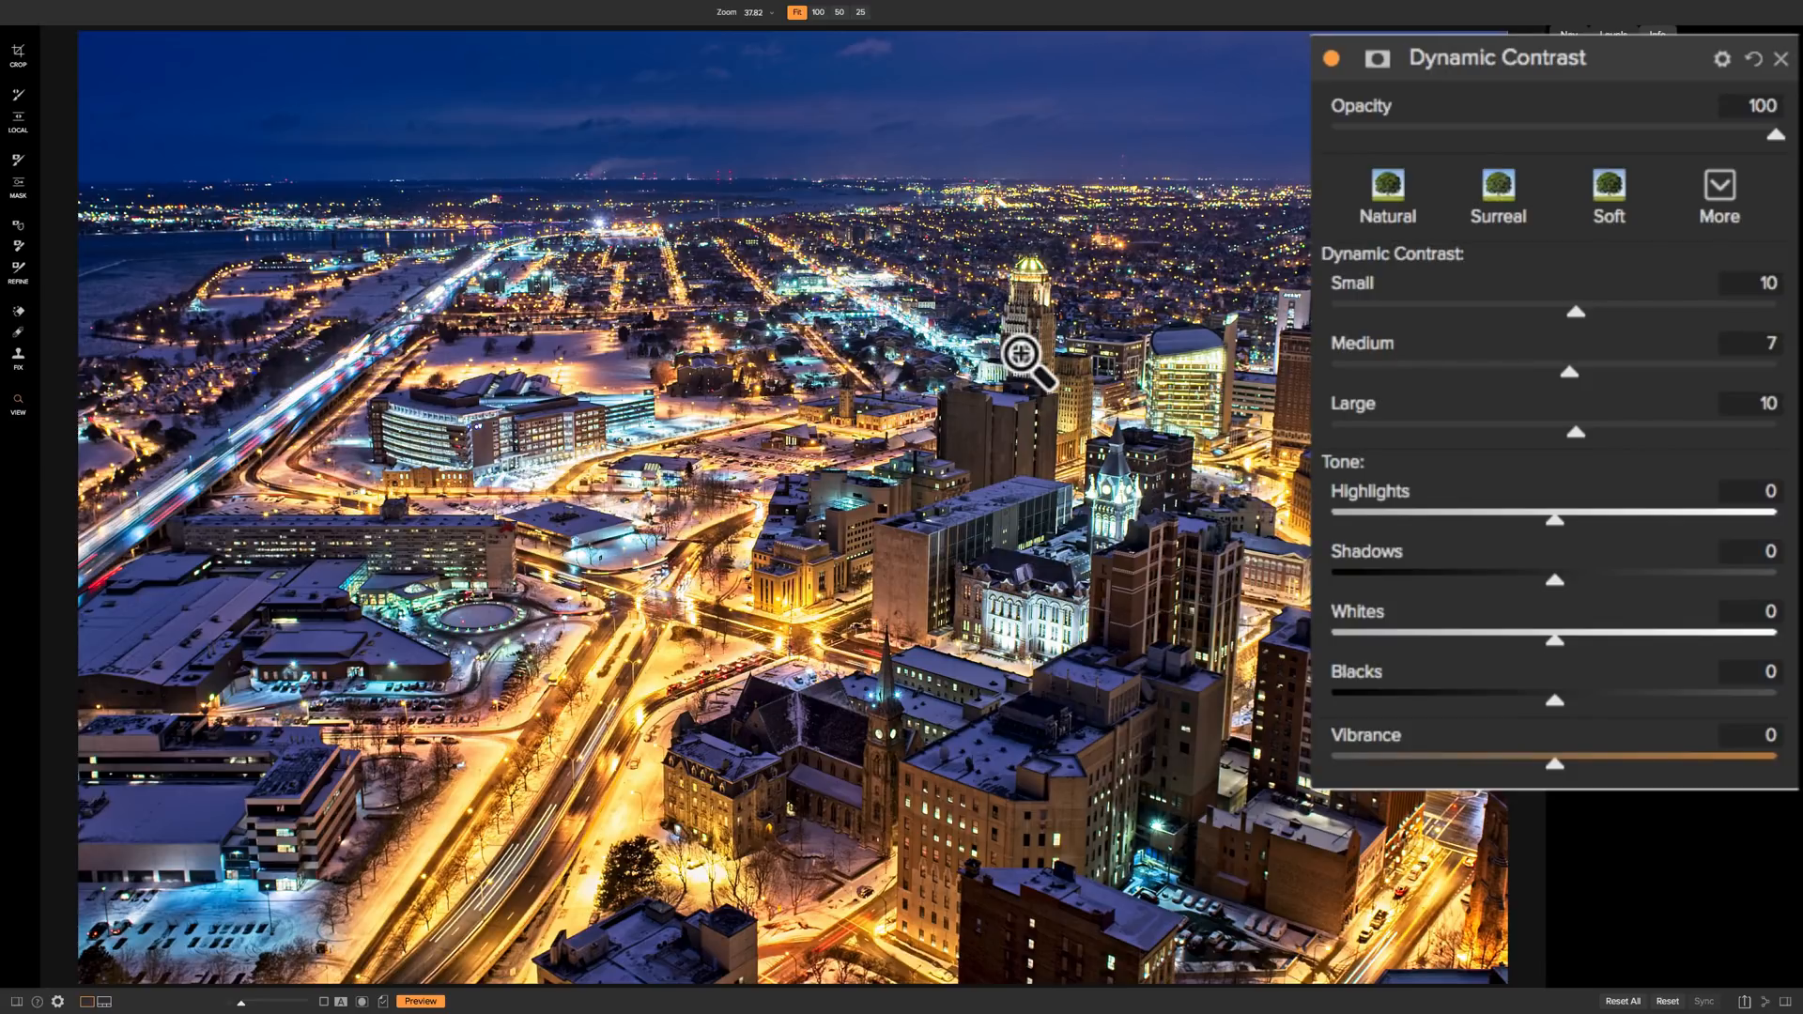
pyautogui.moveTo(1643, 55); pyautogui.dragTo(1630, 68)
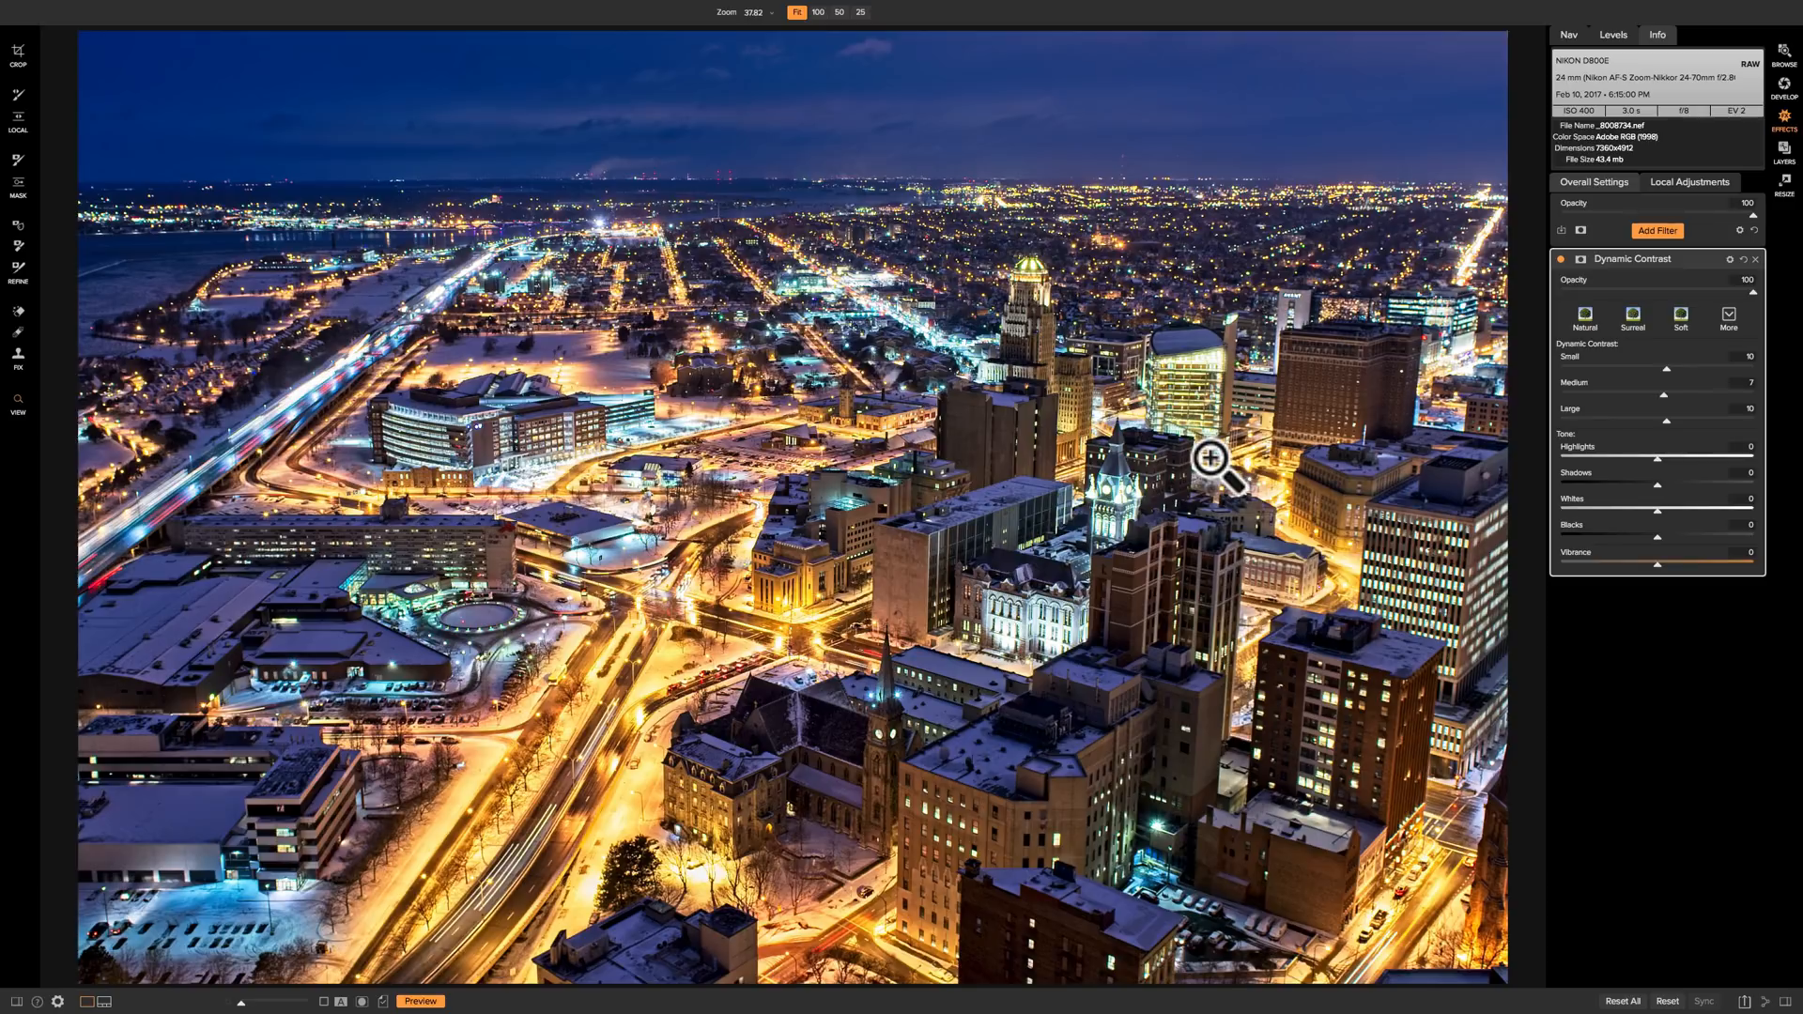
# - Try a Glow filter with the Normal and Lighter styles, set Amount to 22 and Halo to 48, and delete the filter
pyautogui.click(1655, 231)
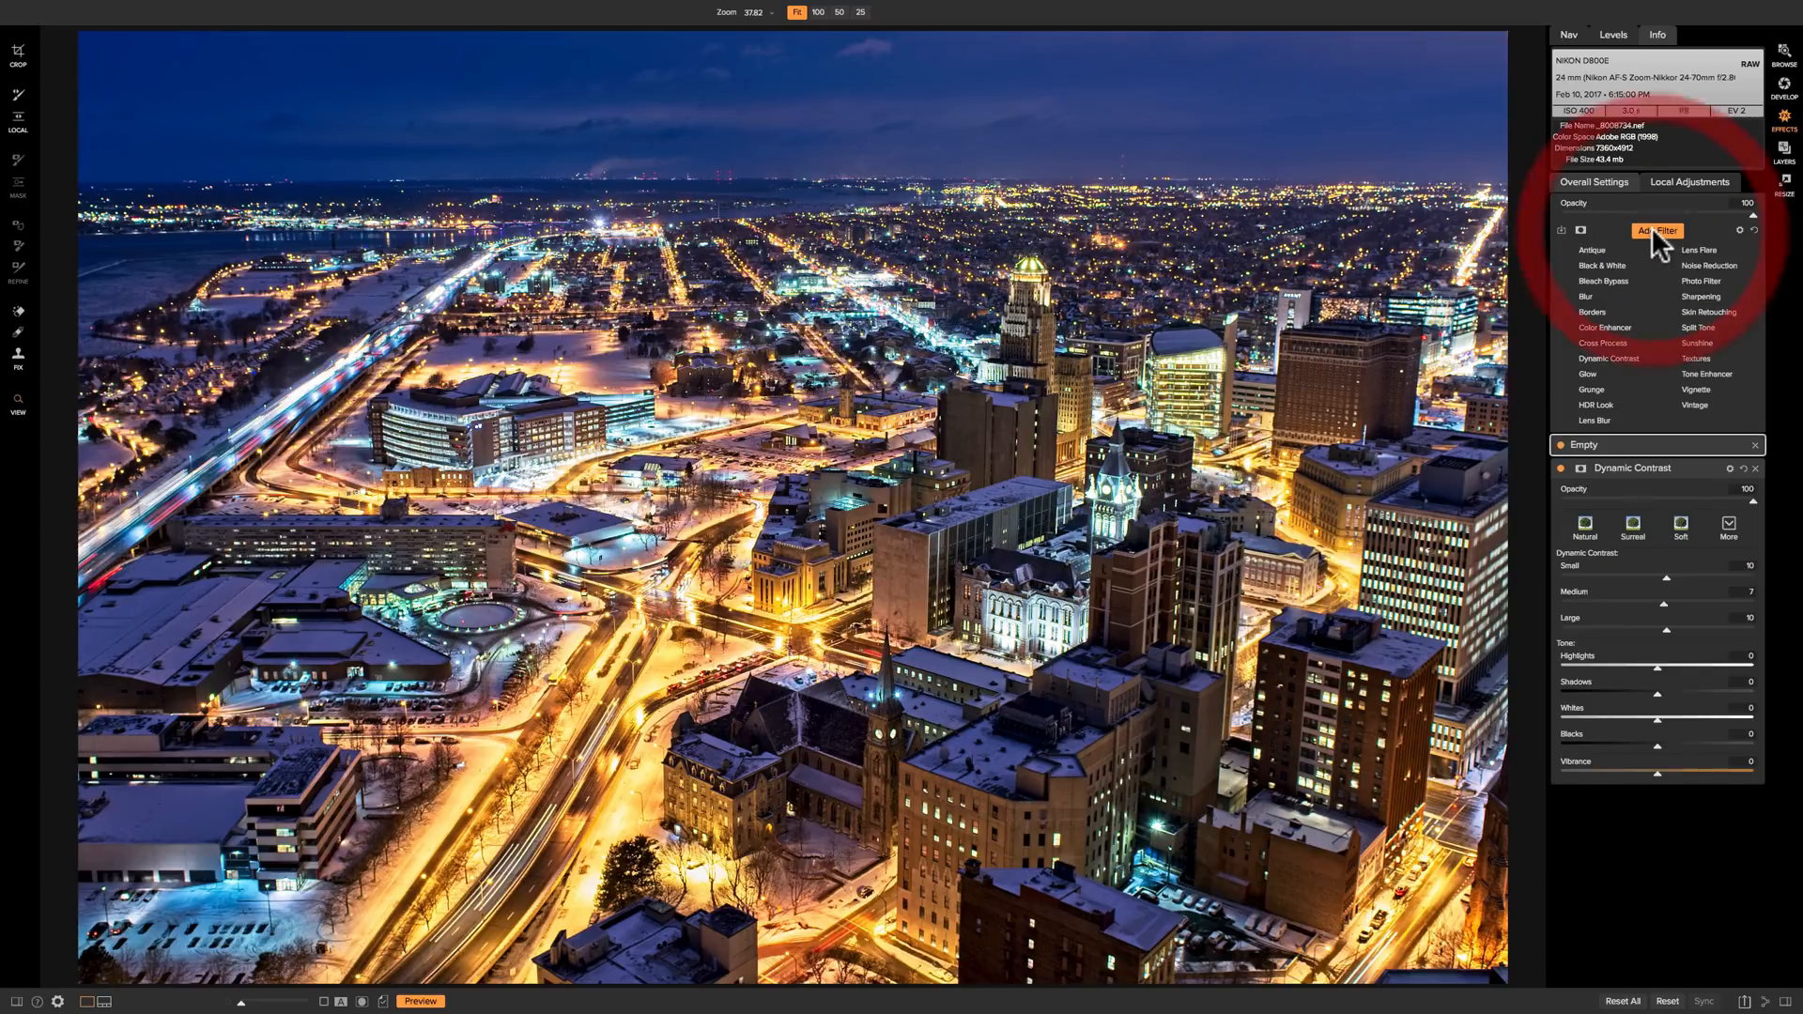
pyautogui.click(1588, 373)
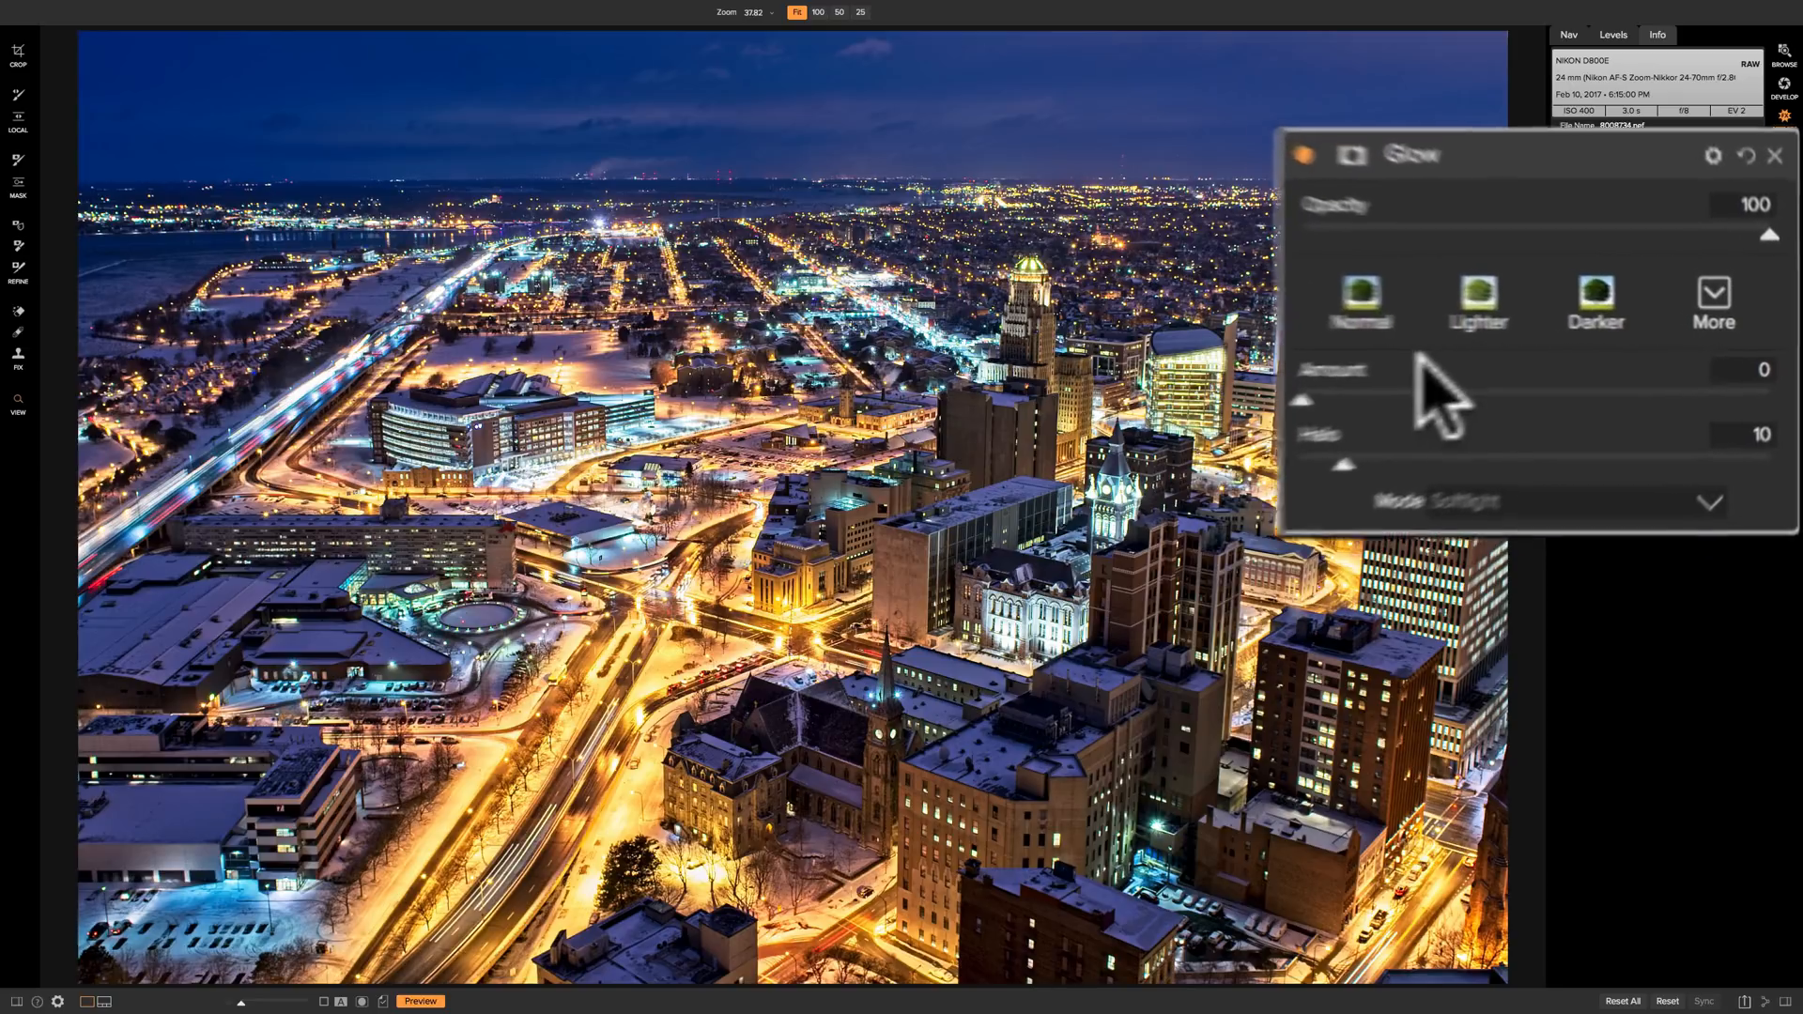
pyautogui.click(1322, 289)
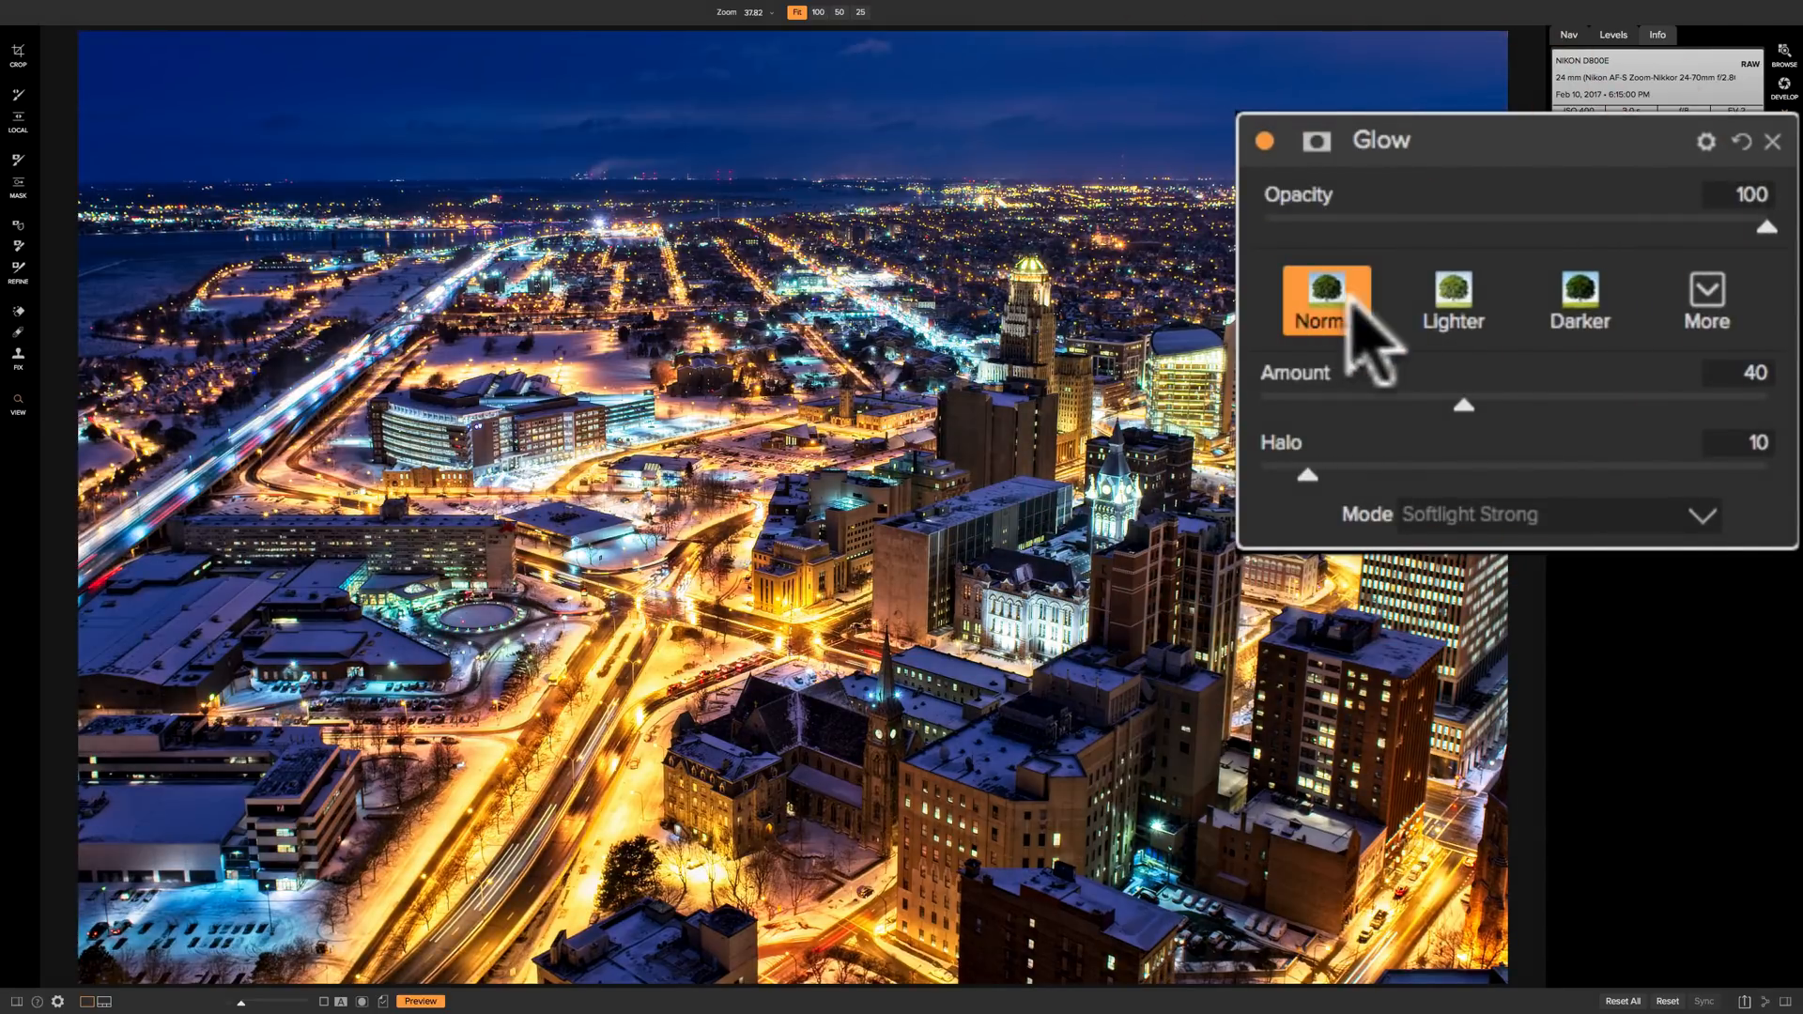
pyautogui.click(1439, 293)
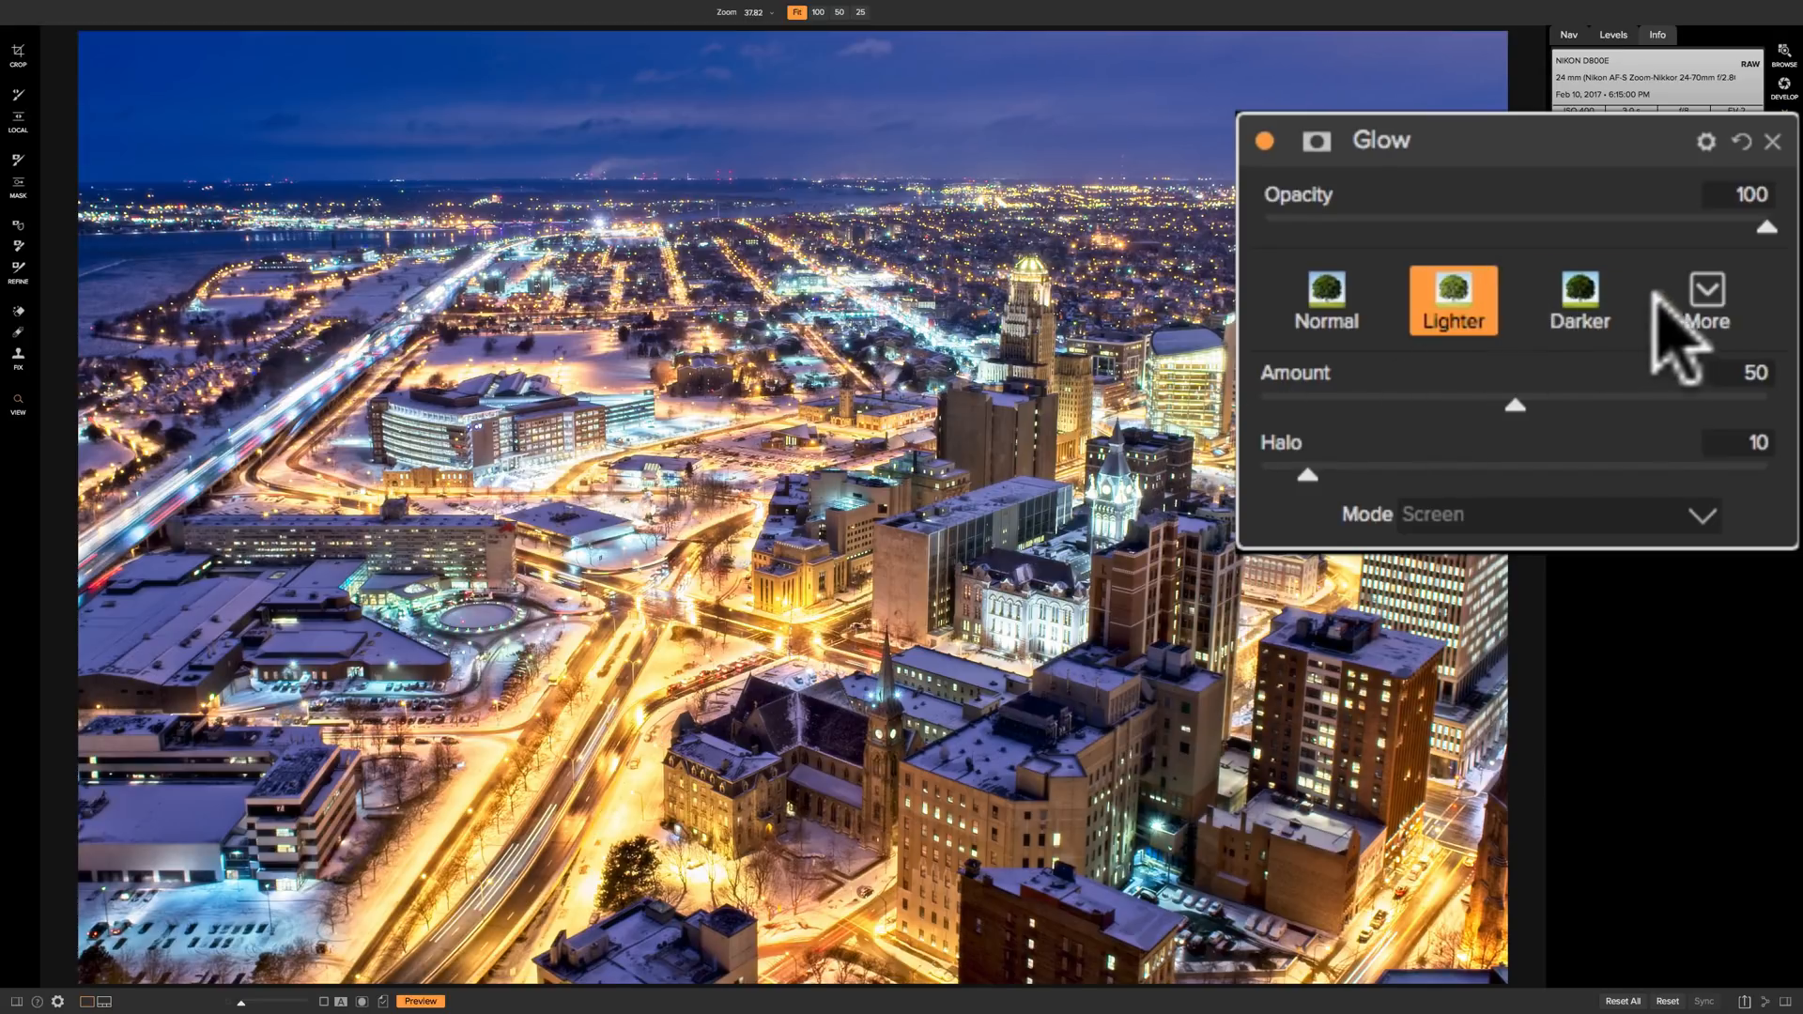
pyautogui.click(1710, 290)
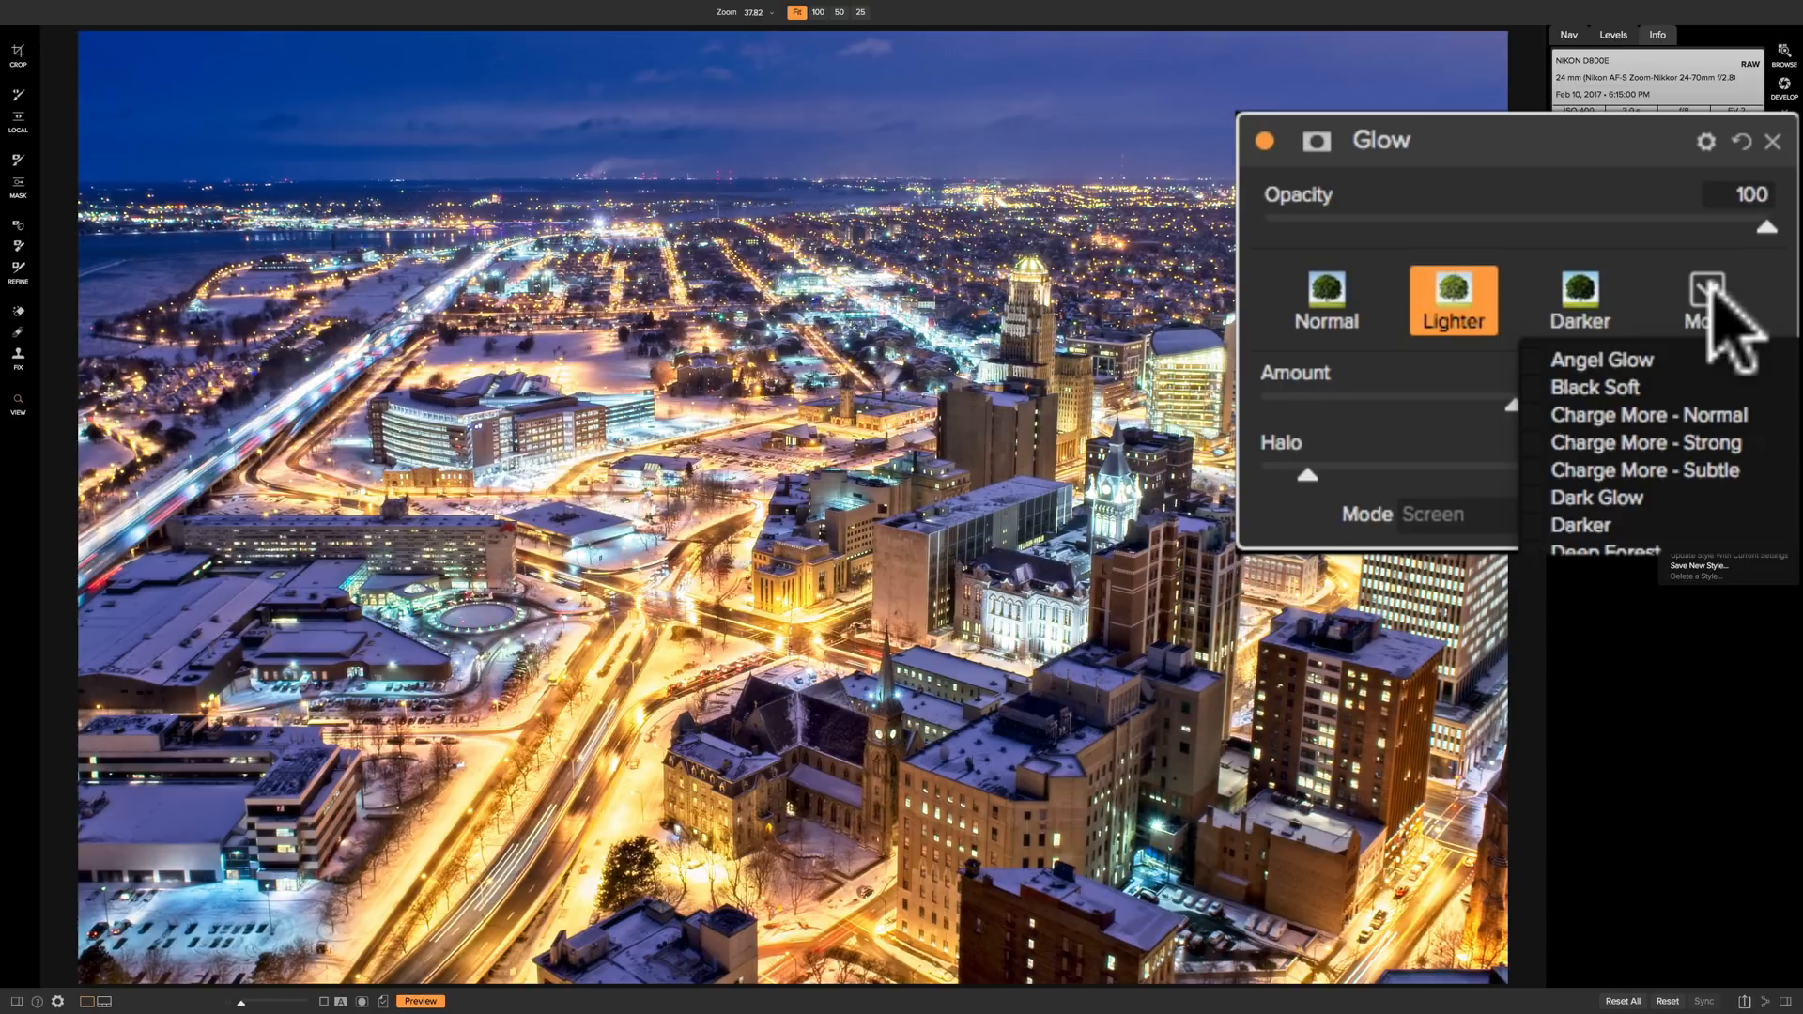
pyautogui.click(1558, 165)
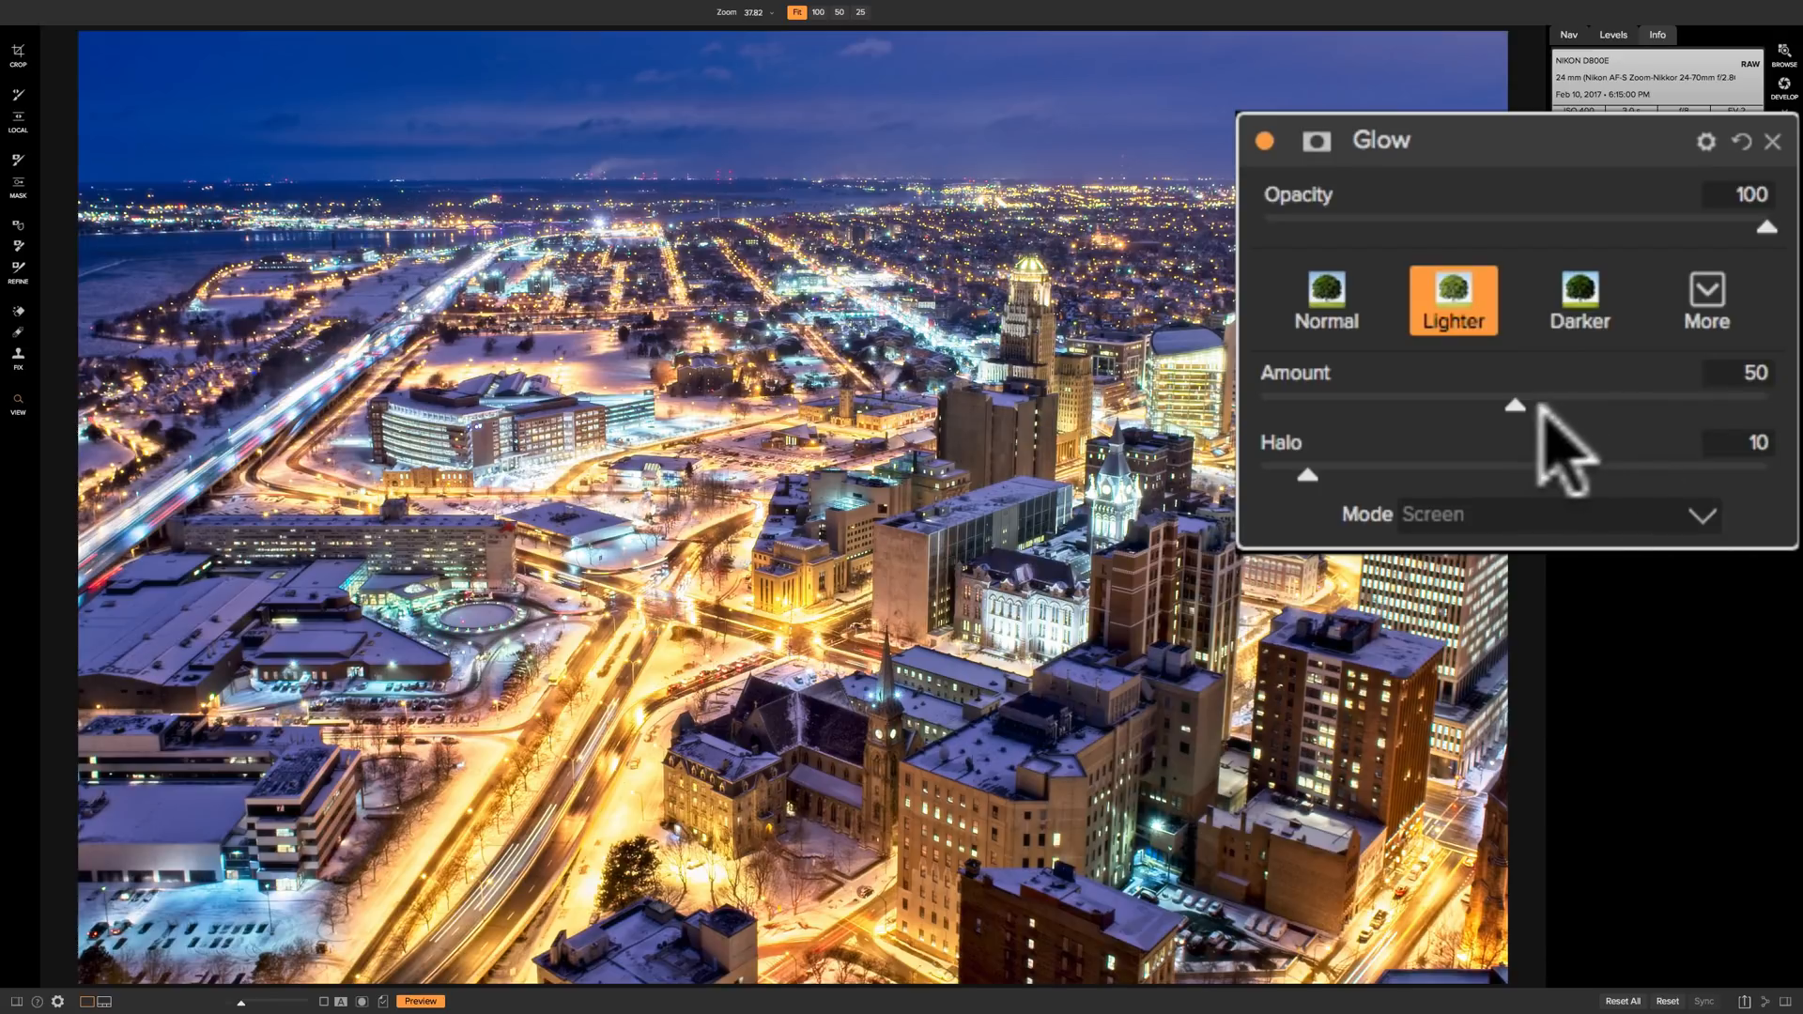
pyautogui.moveTo(1517, 387); pyautogui.dragTo(1375, 396)
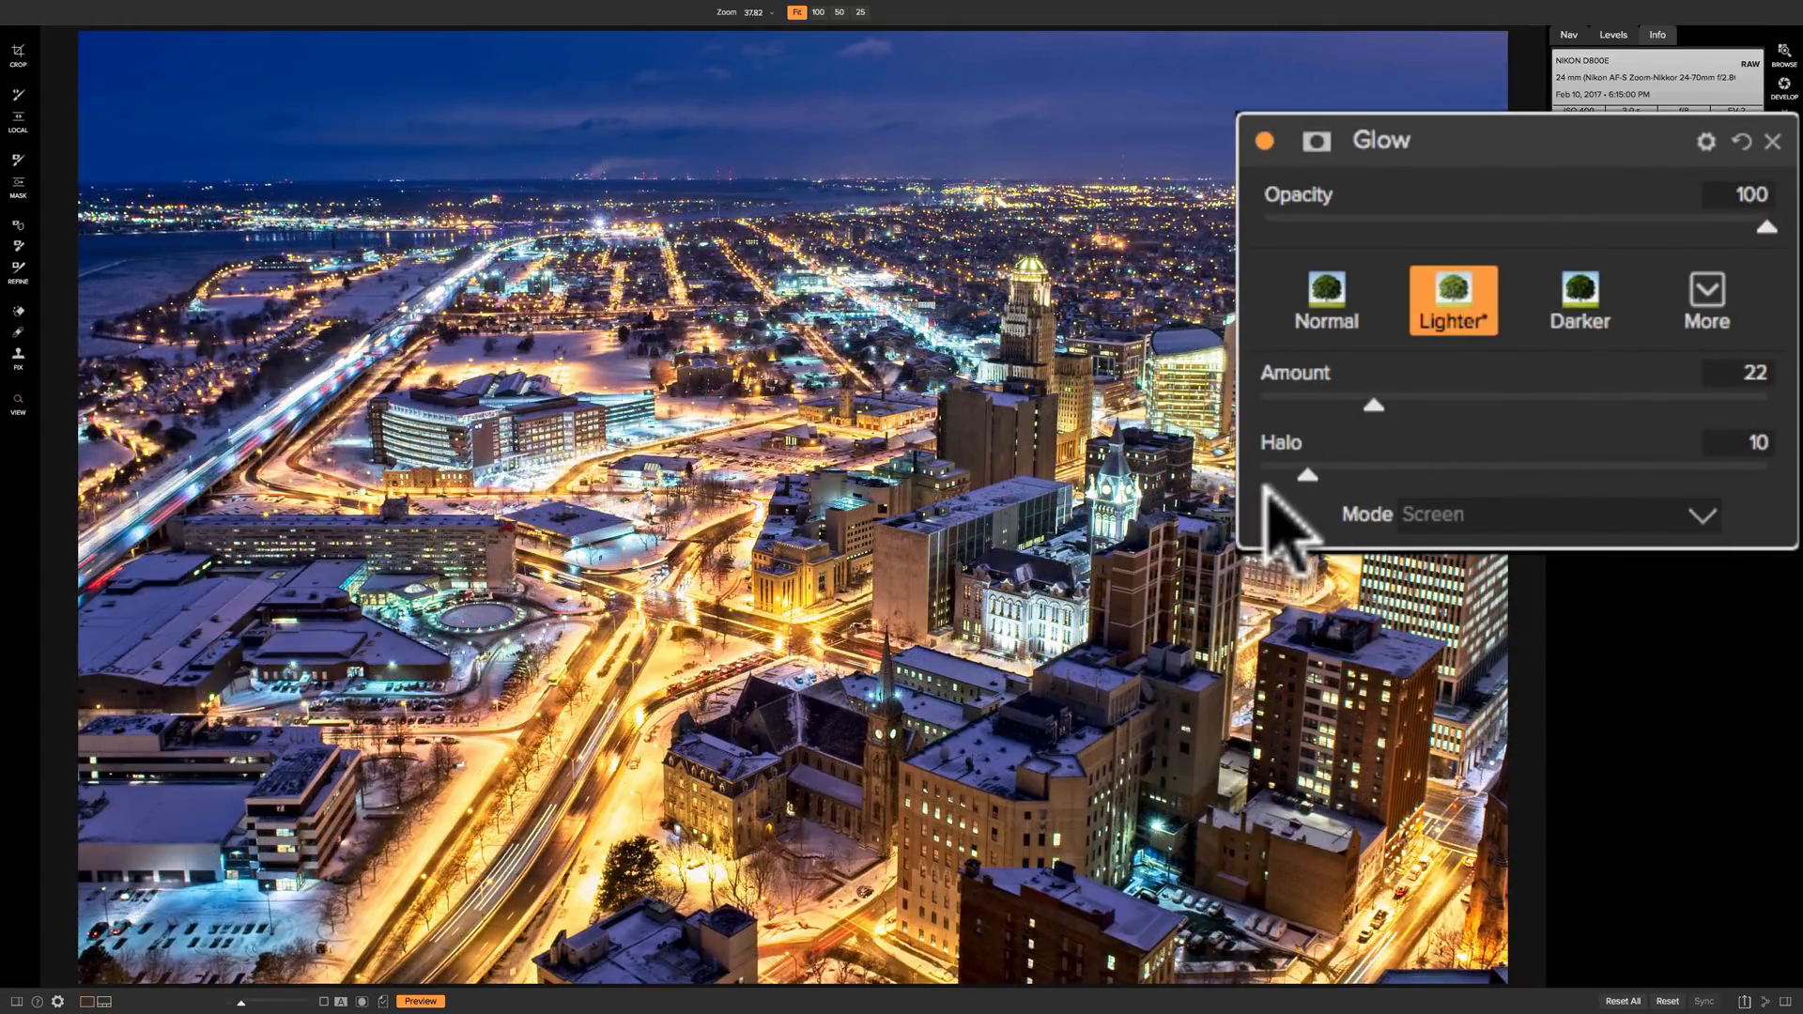
pyautogui.moveTo(1310, 476); pyautogui.dragTo(1503, 477)
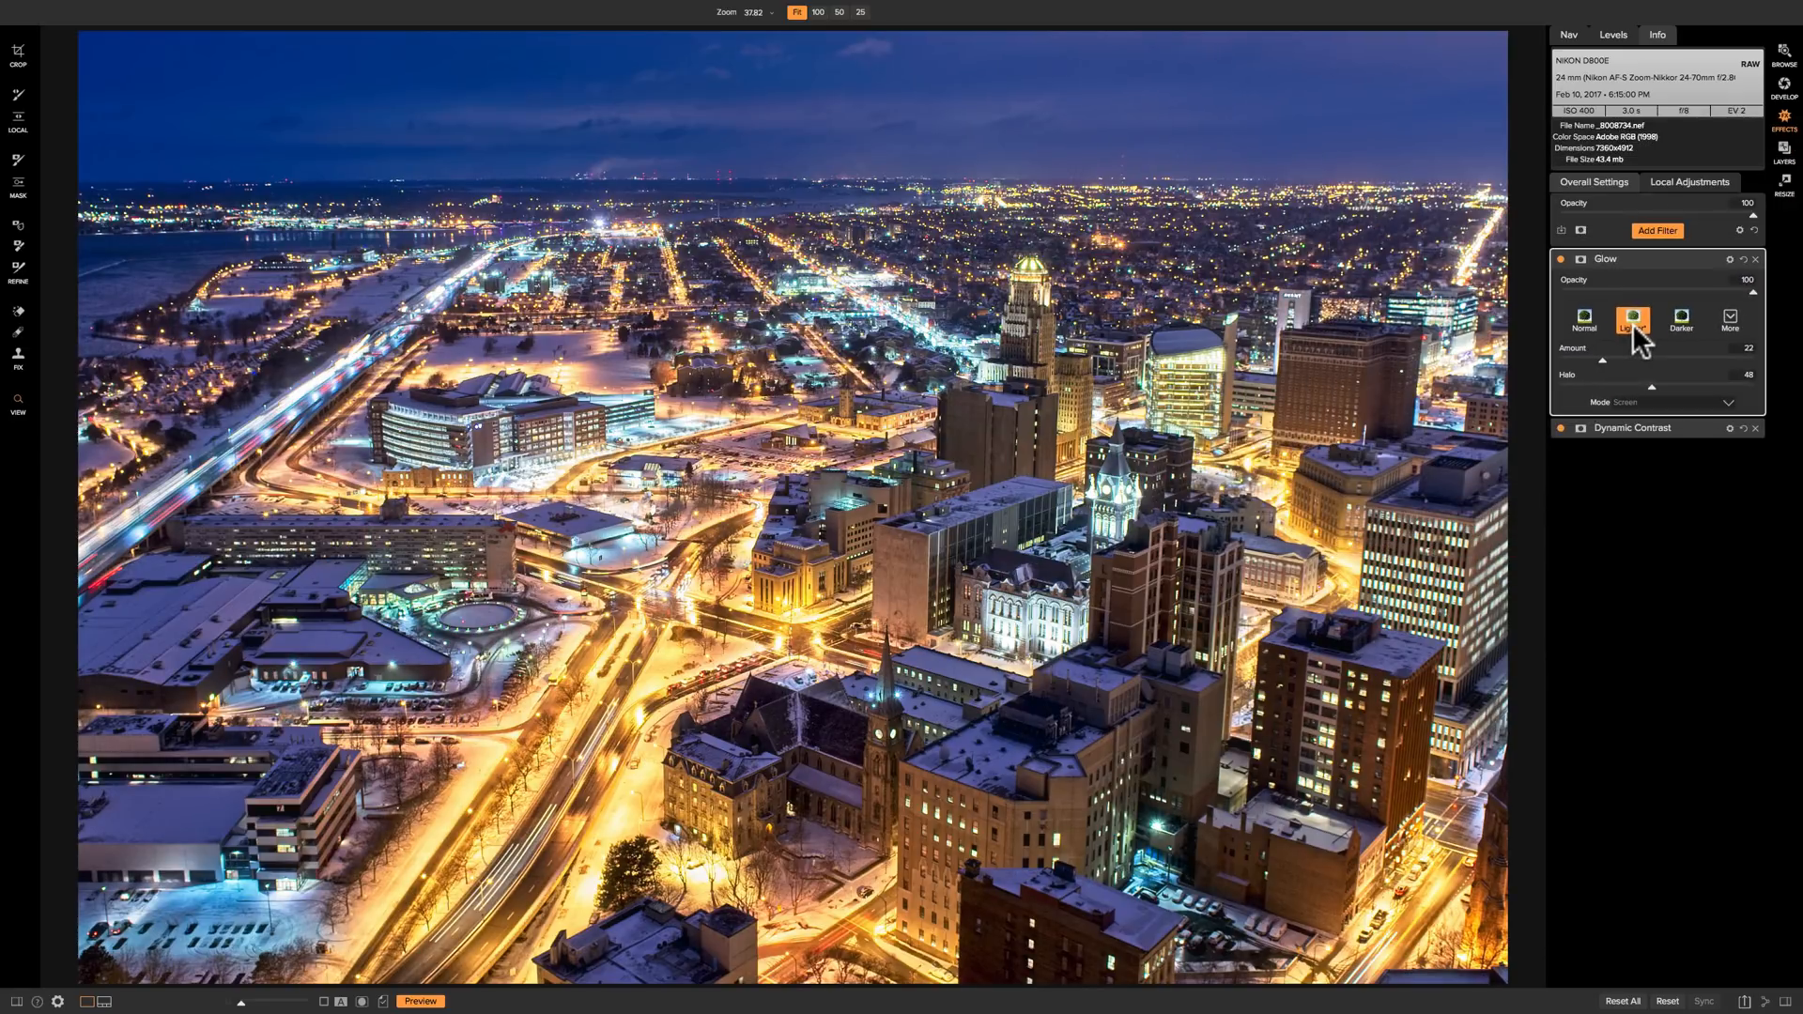
pyautogui.click(1755, 260)
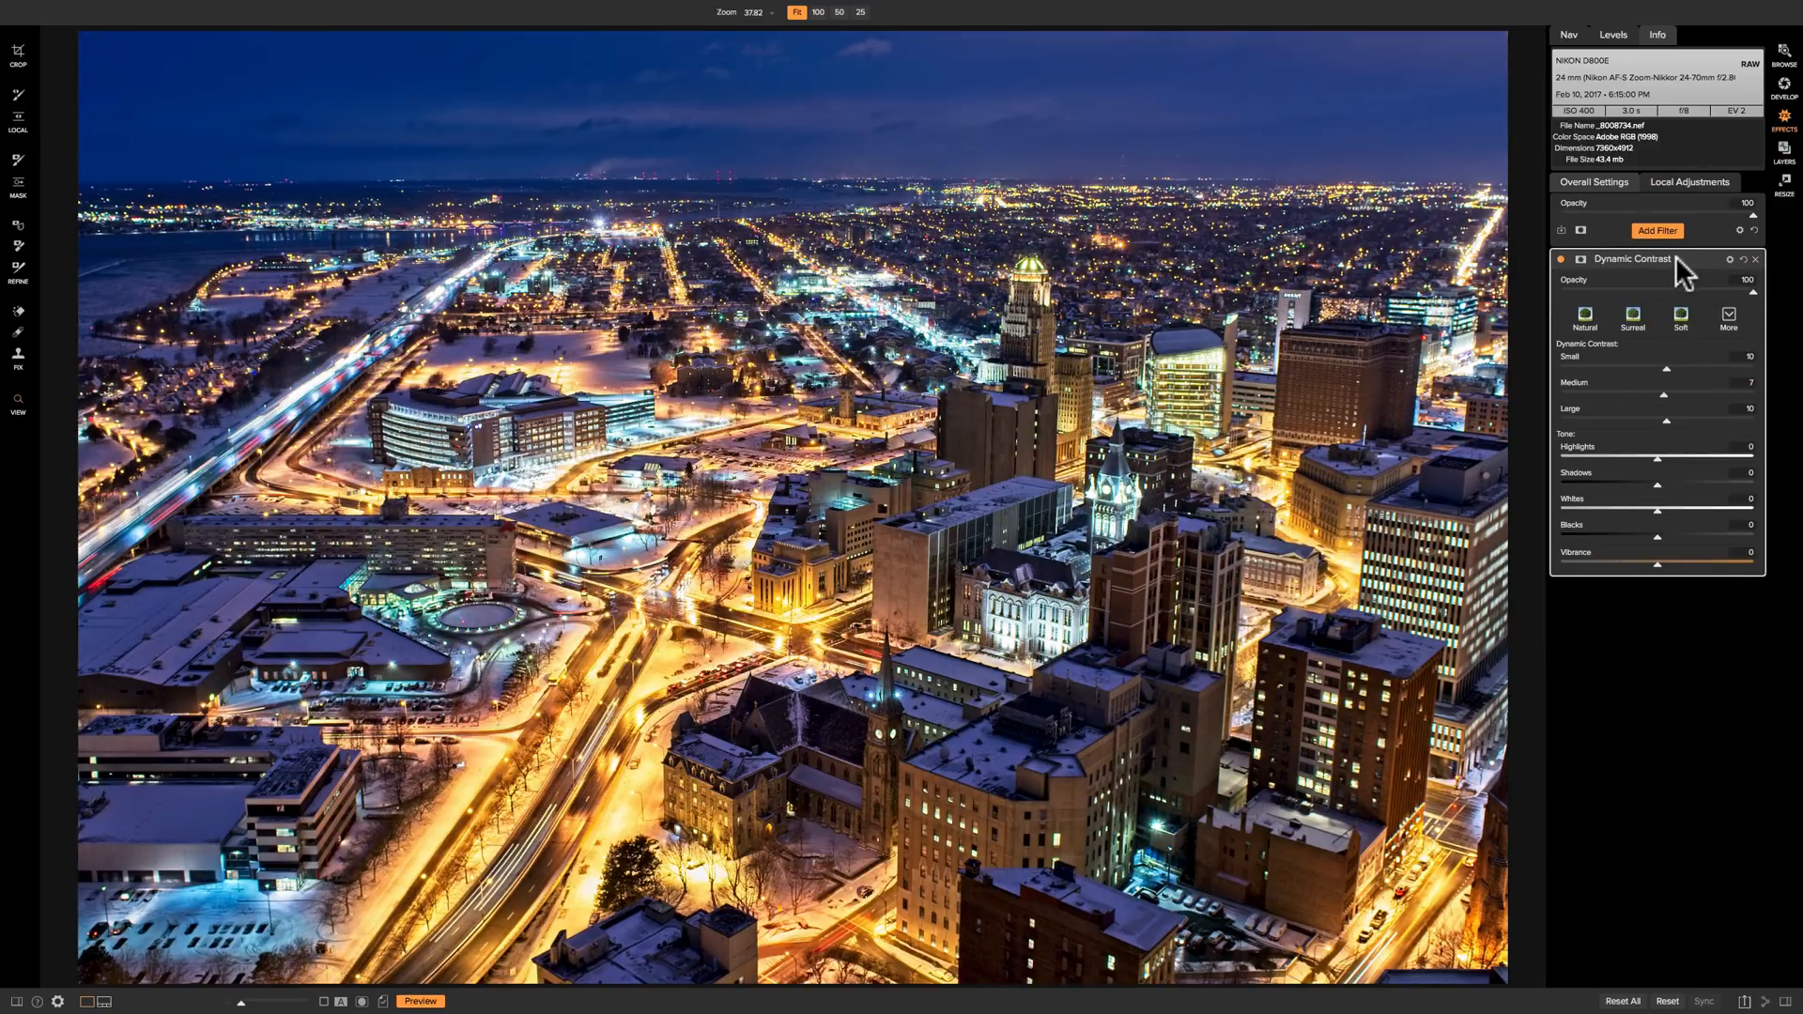
# - Collapse the Dynamic Contrast settings and examine the sky and skyline at 100% magnification before returning to the full view
pyautogui.click(1676, 255)
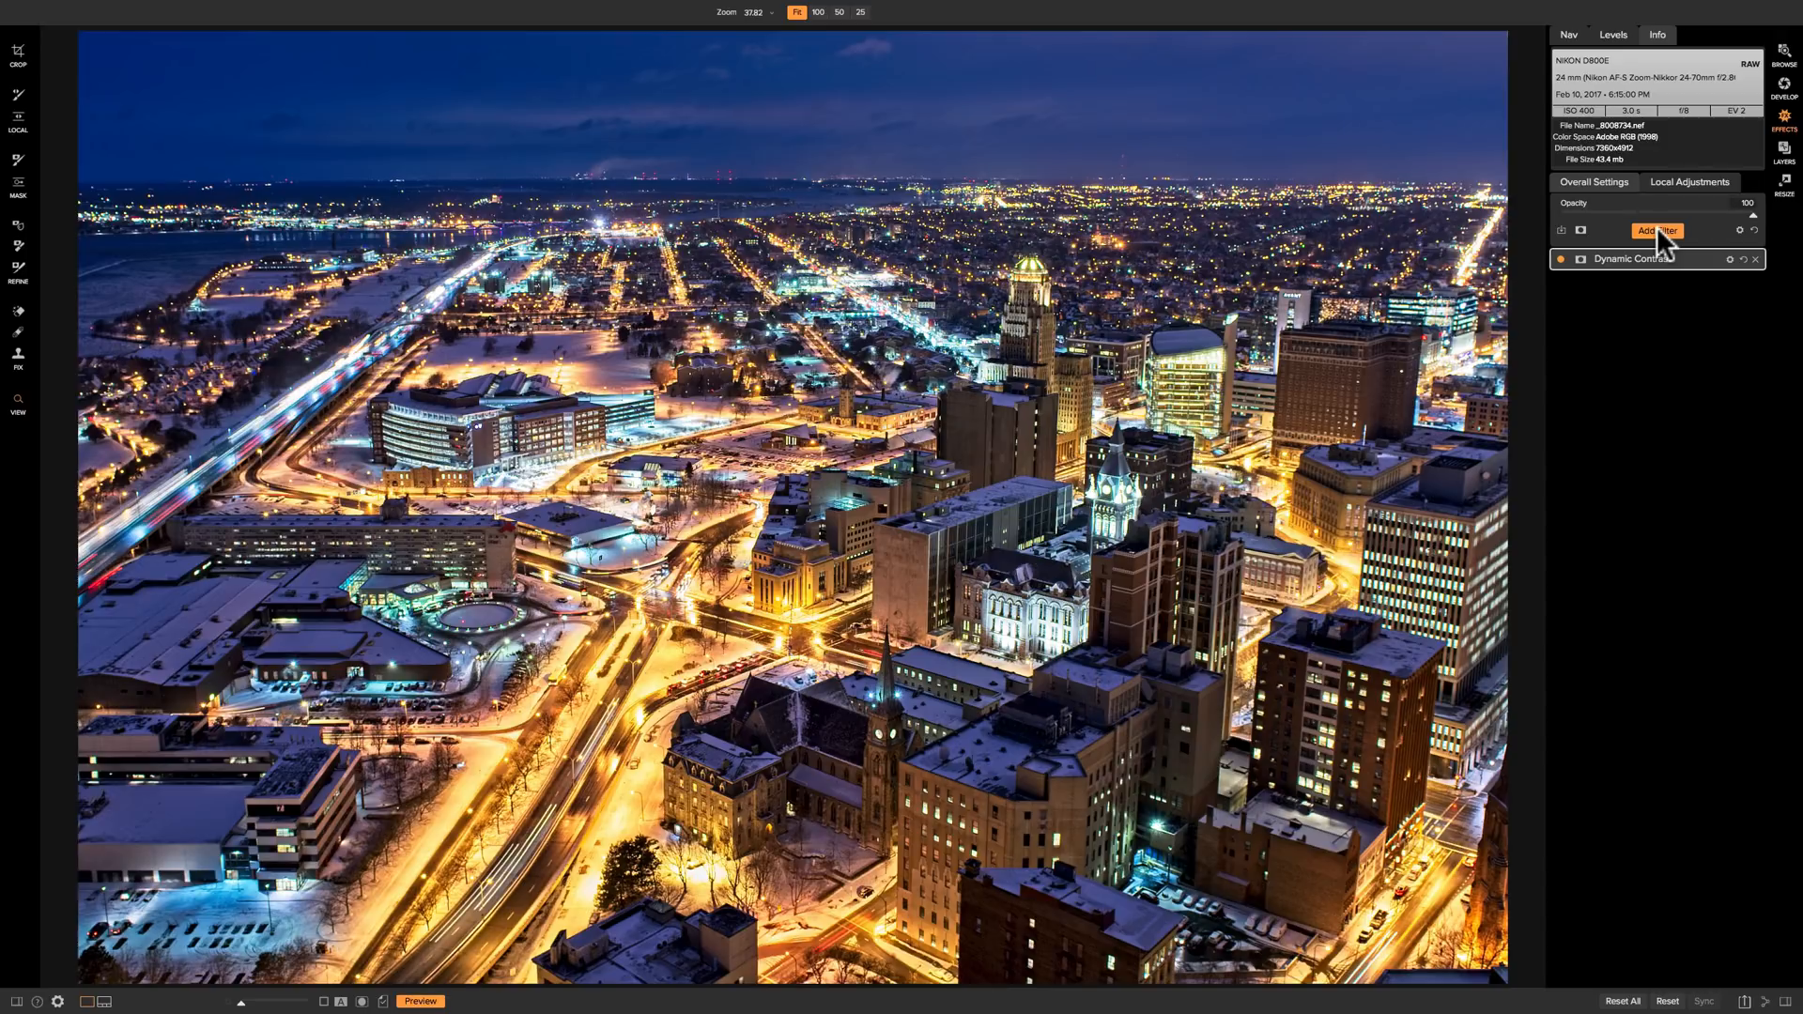
pyautogui.click(1177, 144)
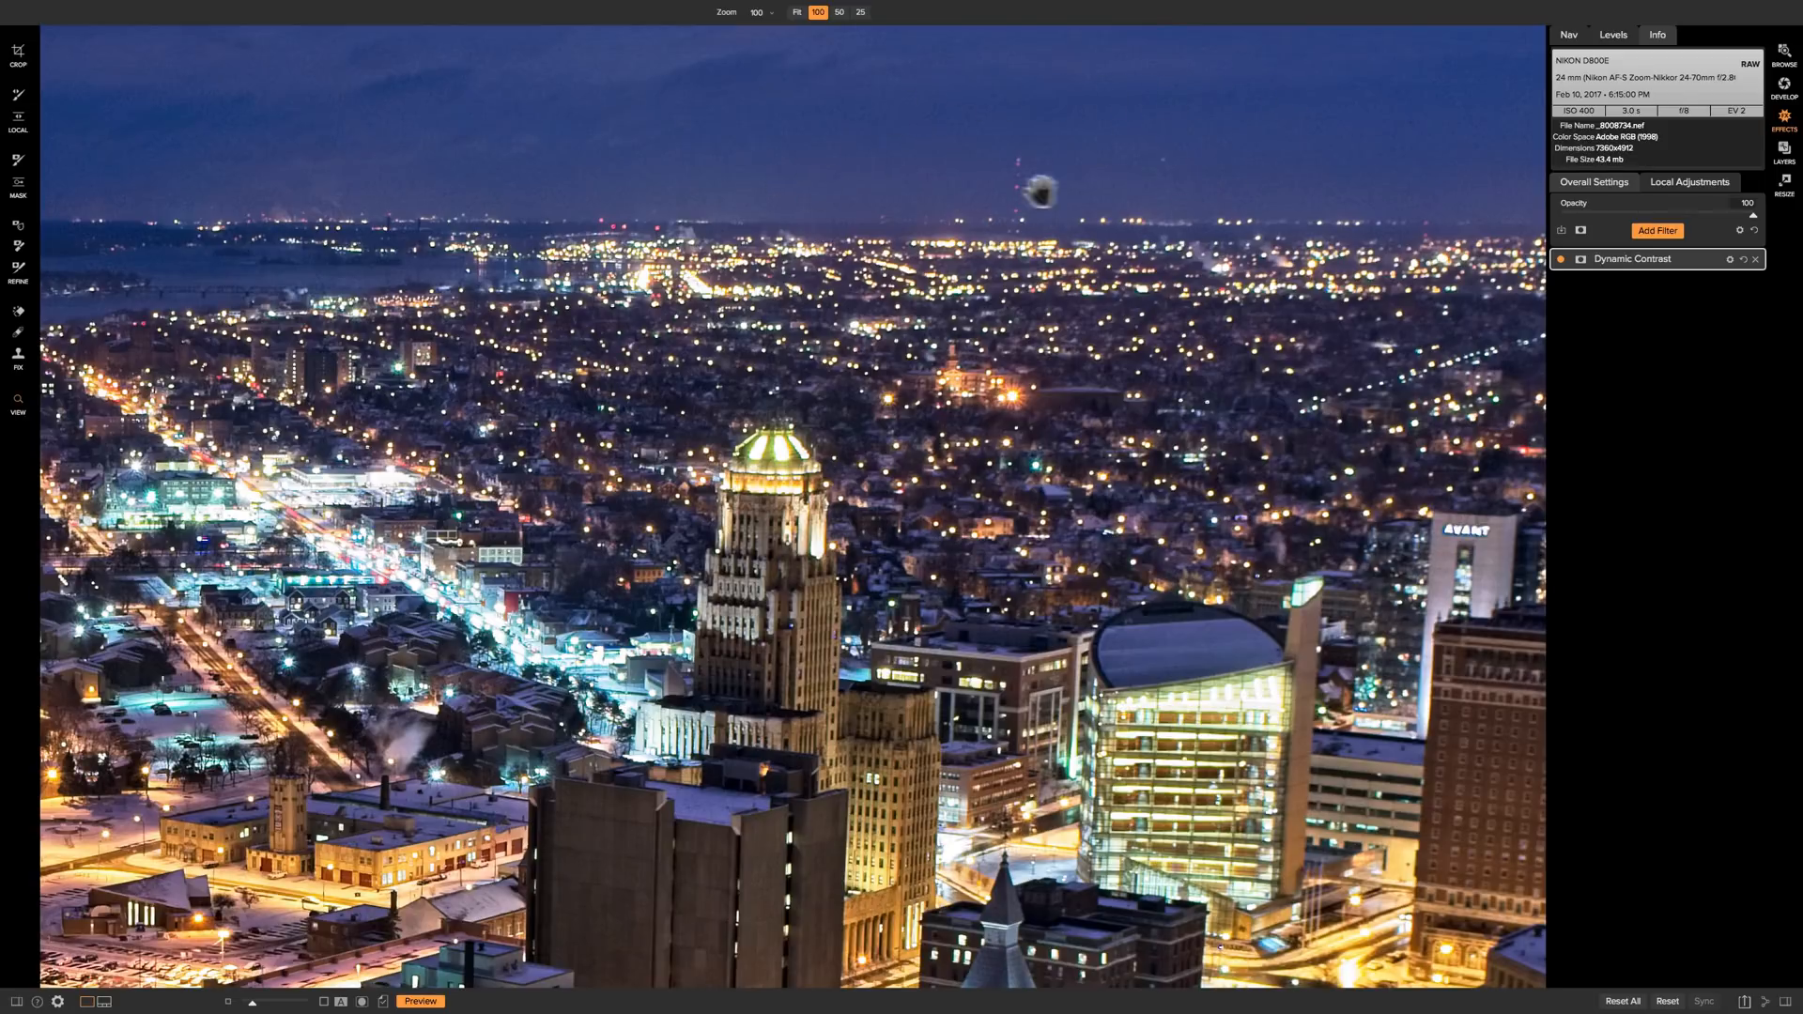
pyautogui.click(1143, 195)
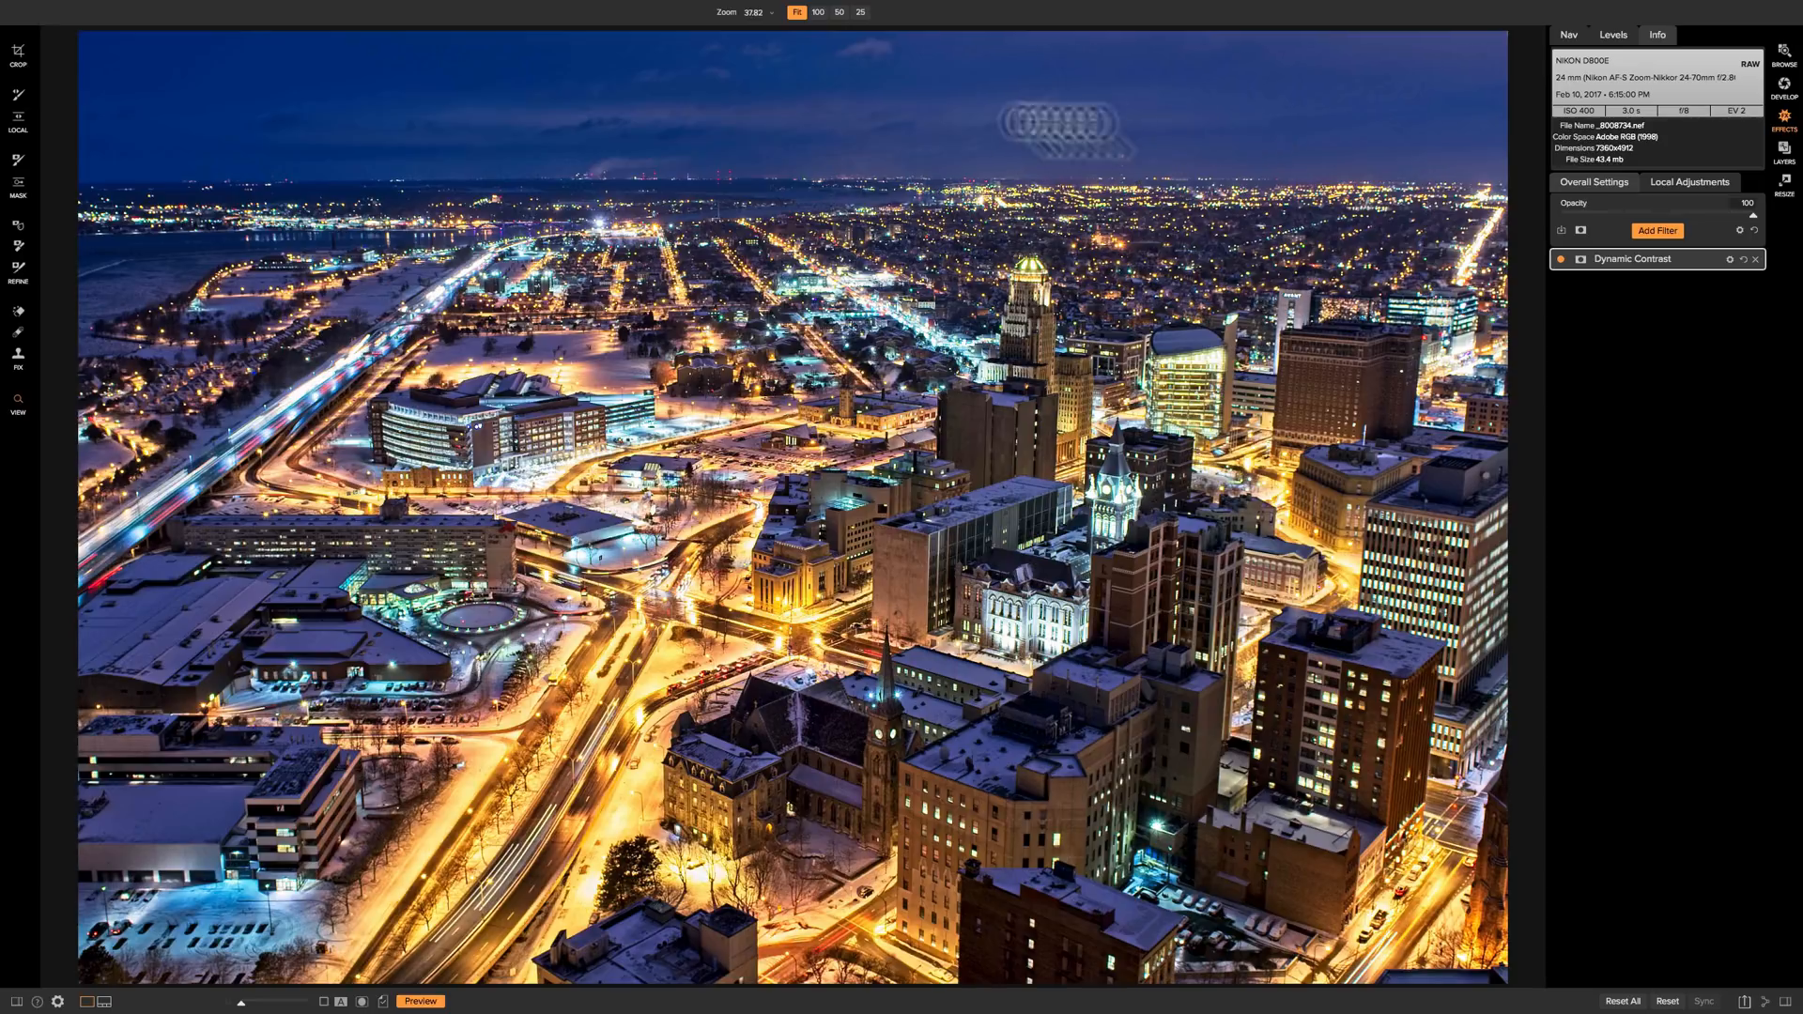
# - Add a Noise Reduction filter in the Strong style, inspect the skyline at 100% magnification and compare the filter off and on
pyautogui.click(1657, 230)
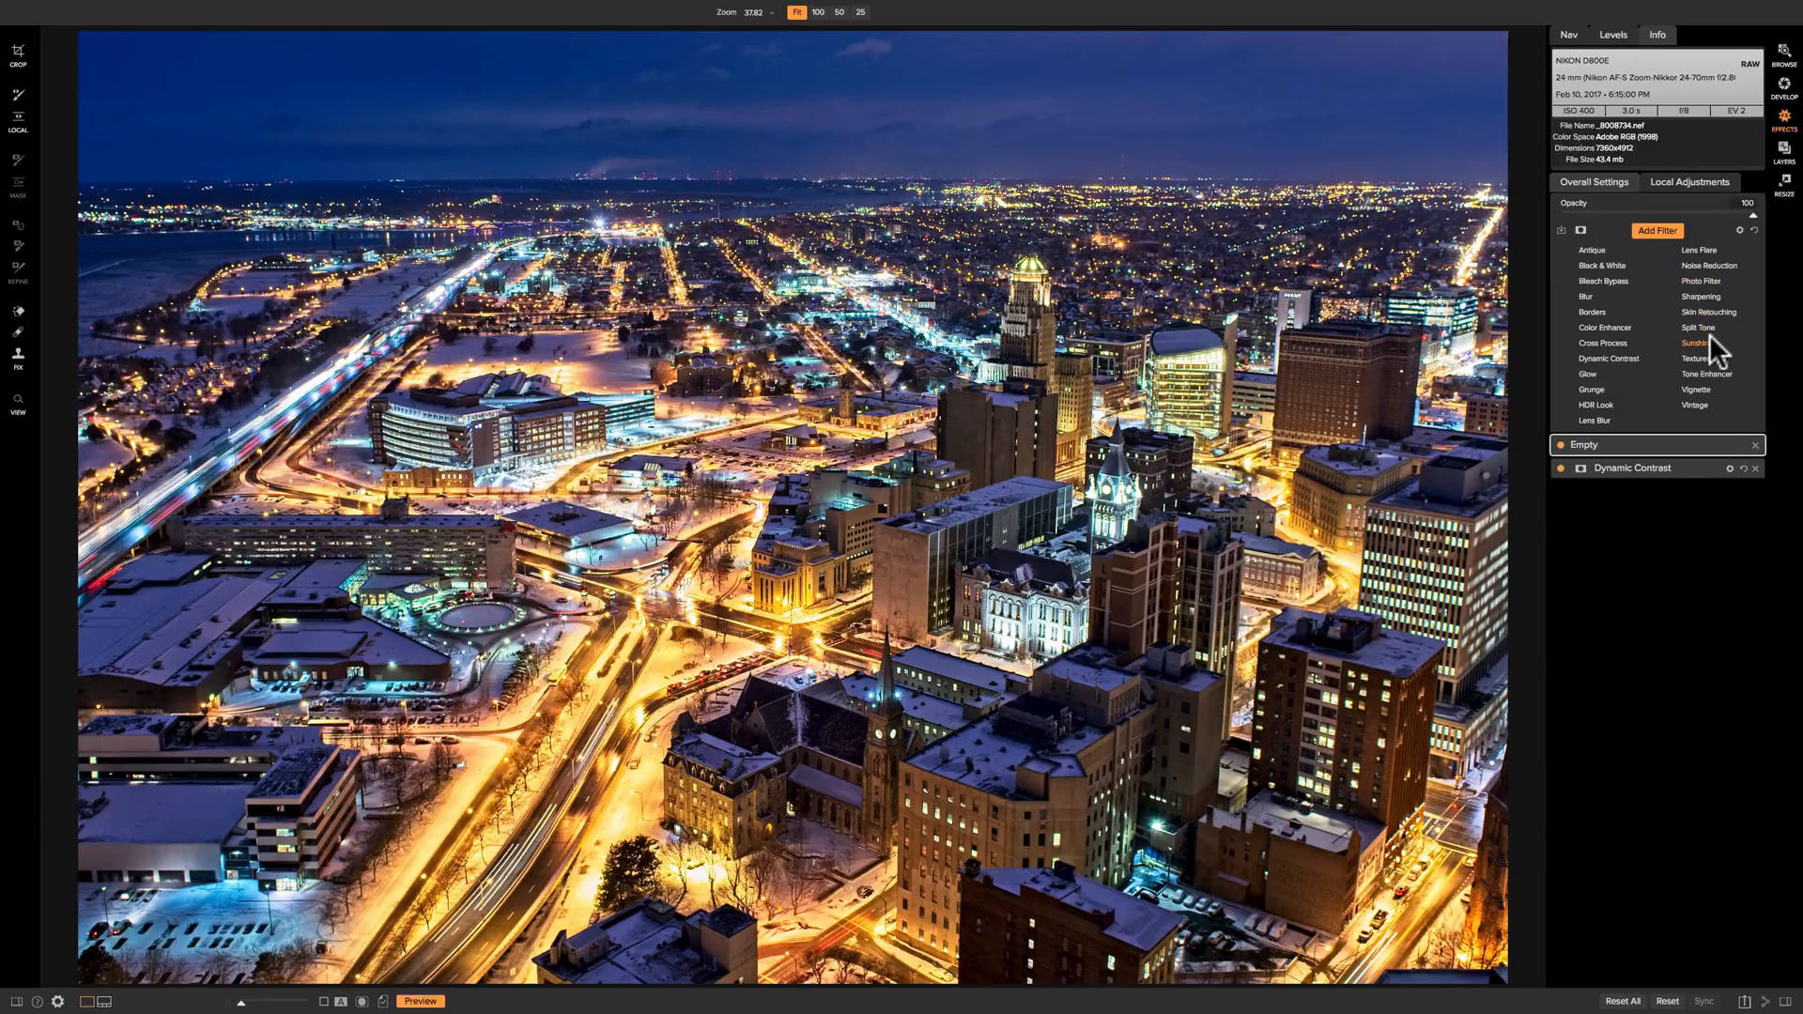
pyautogui.click(1703, 266)
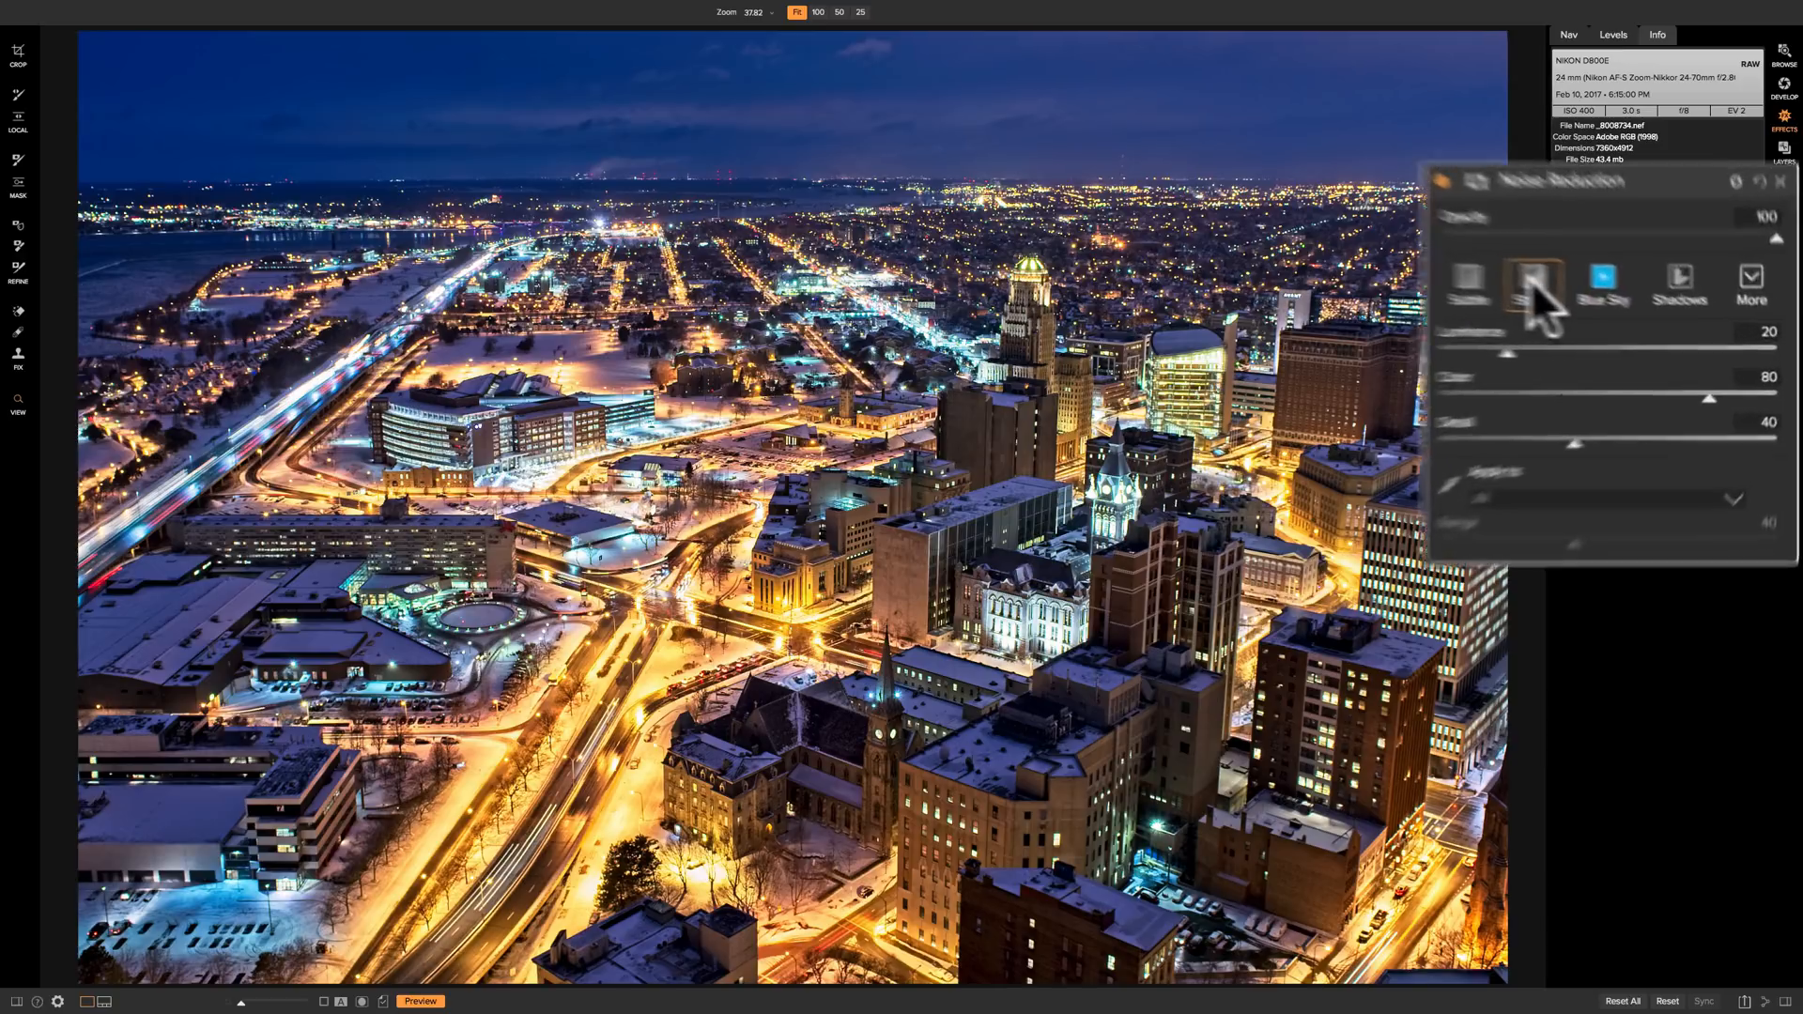
pyautogui.click(1615, 321)
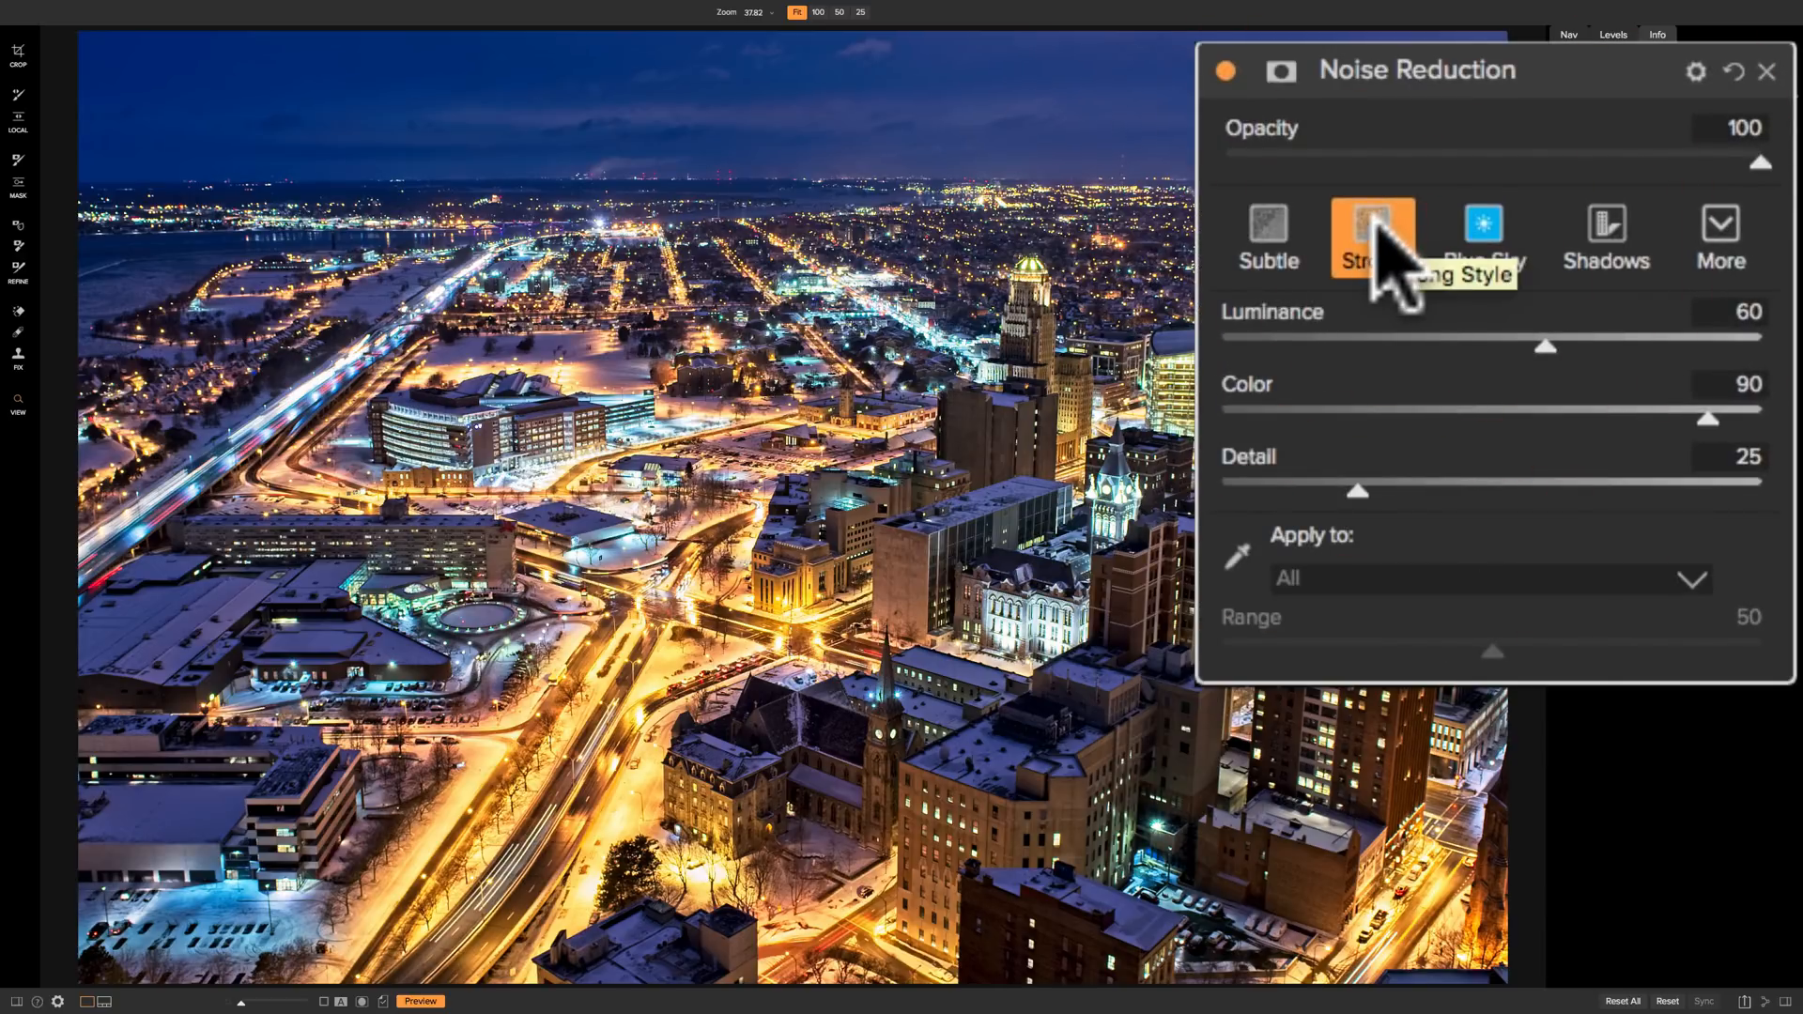
pyautogui.click(1144, 139)
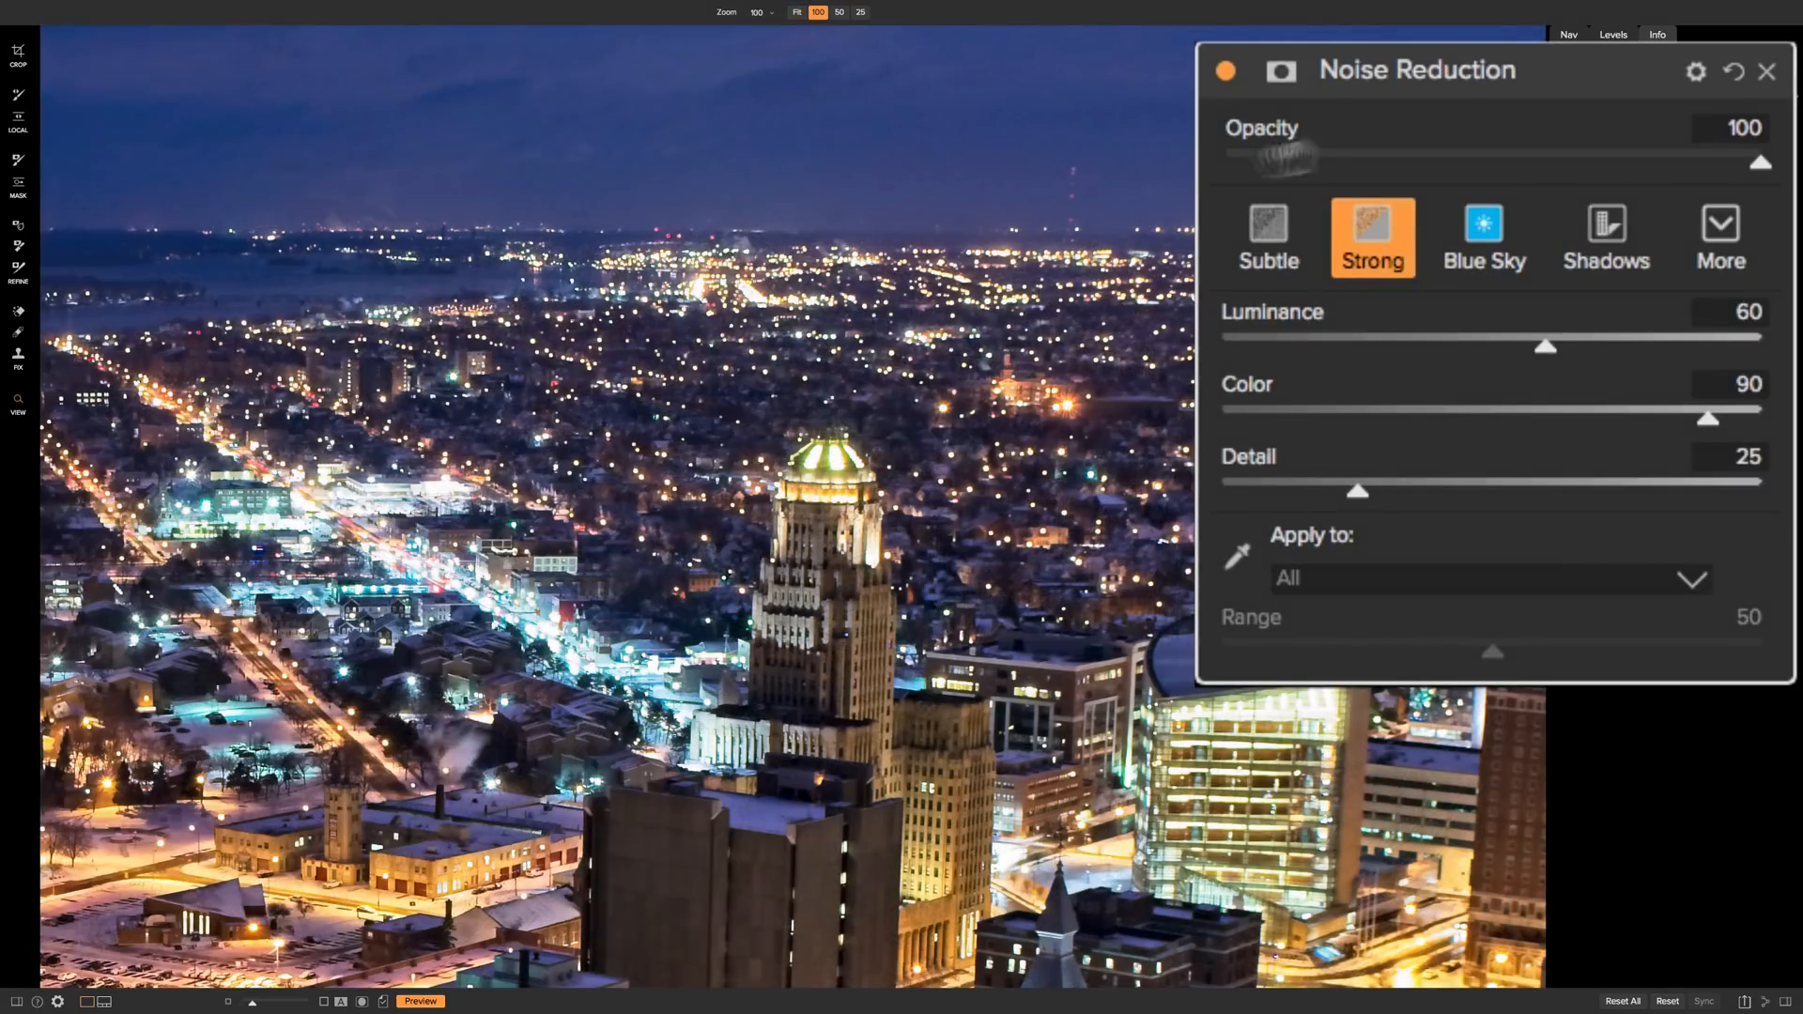
pyautogui.click(1121, 179)
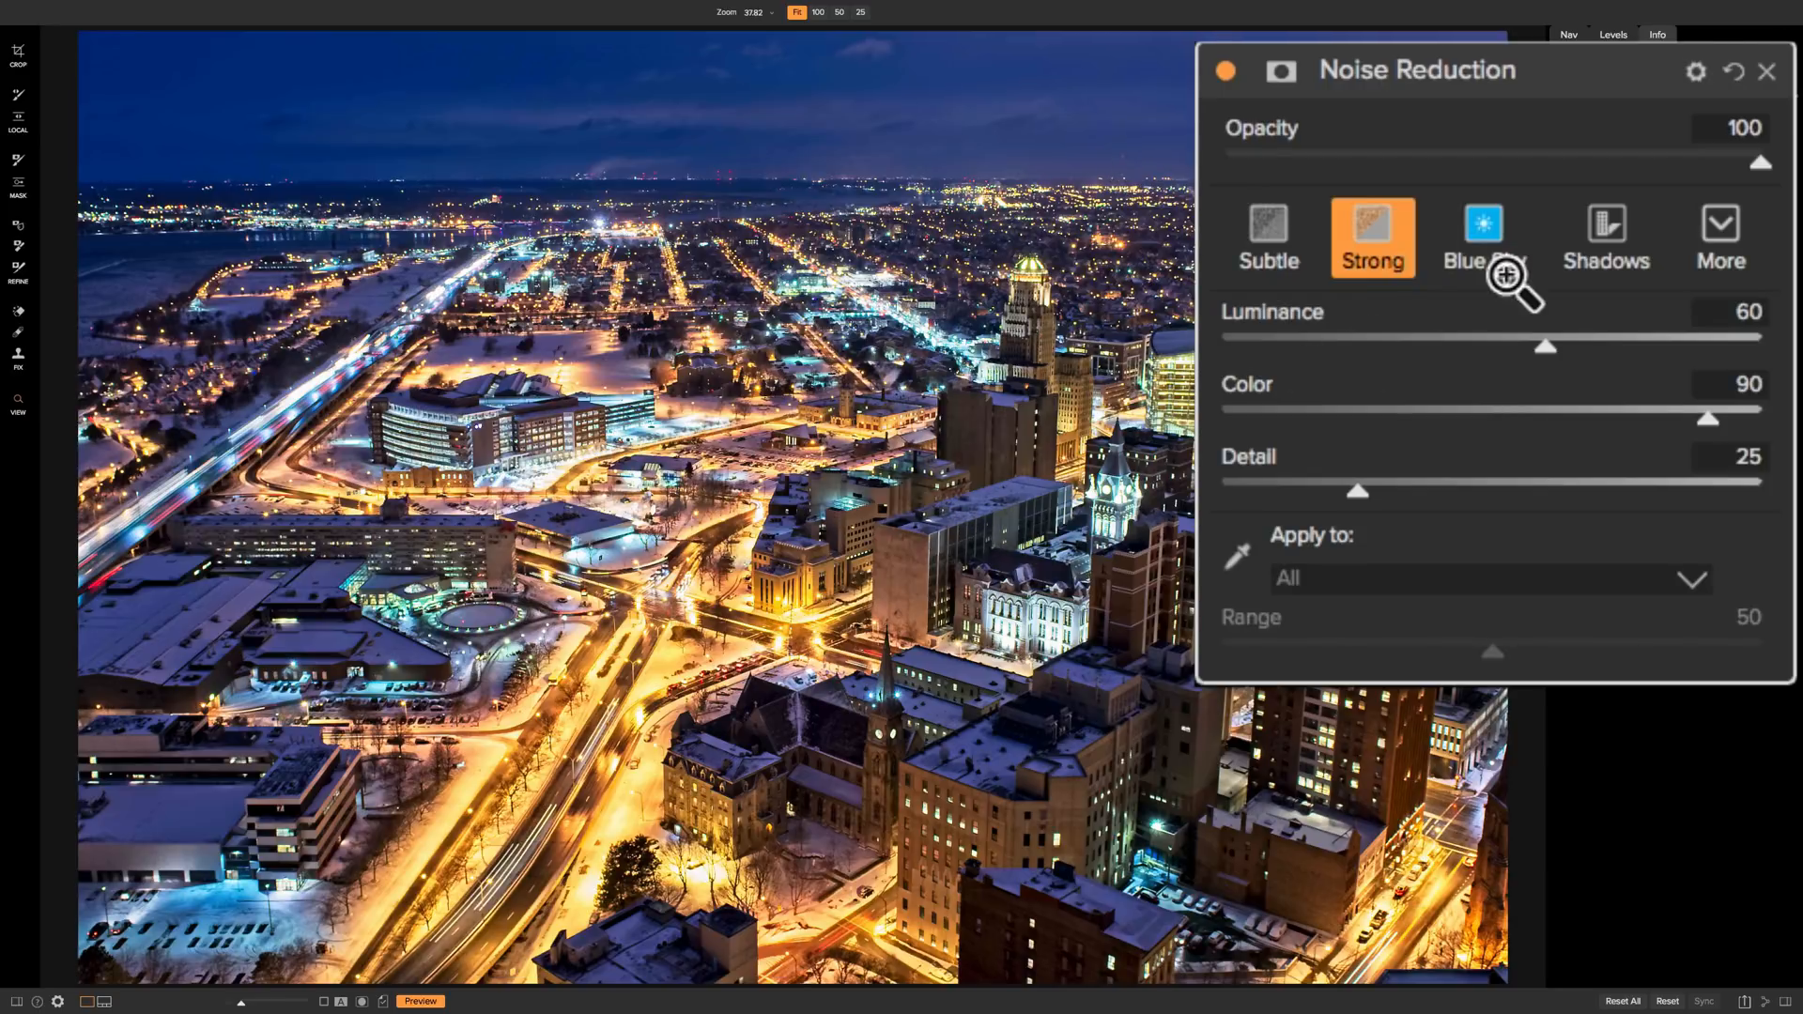
pyautogui.click(1224, 71)
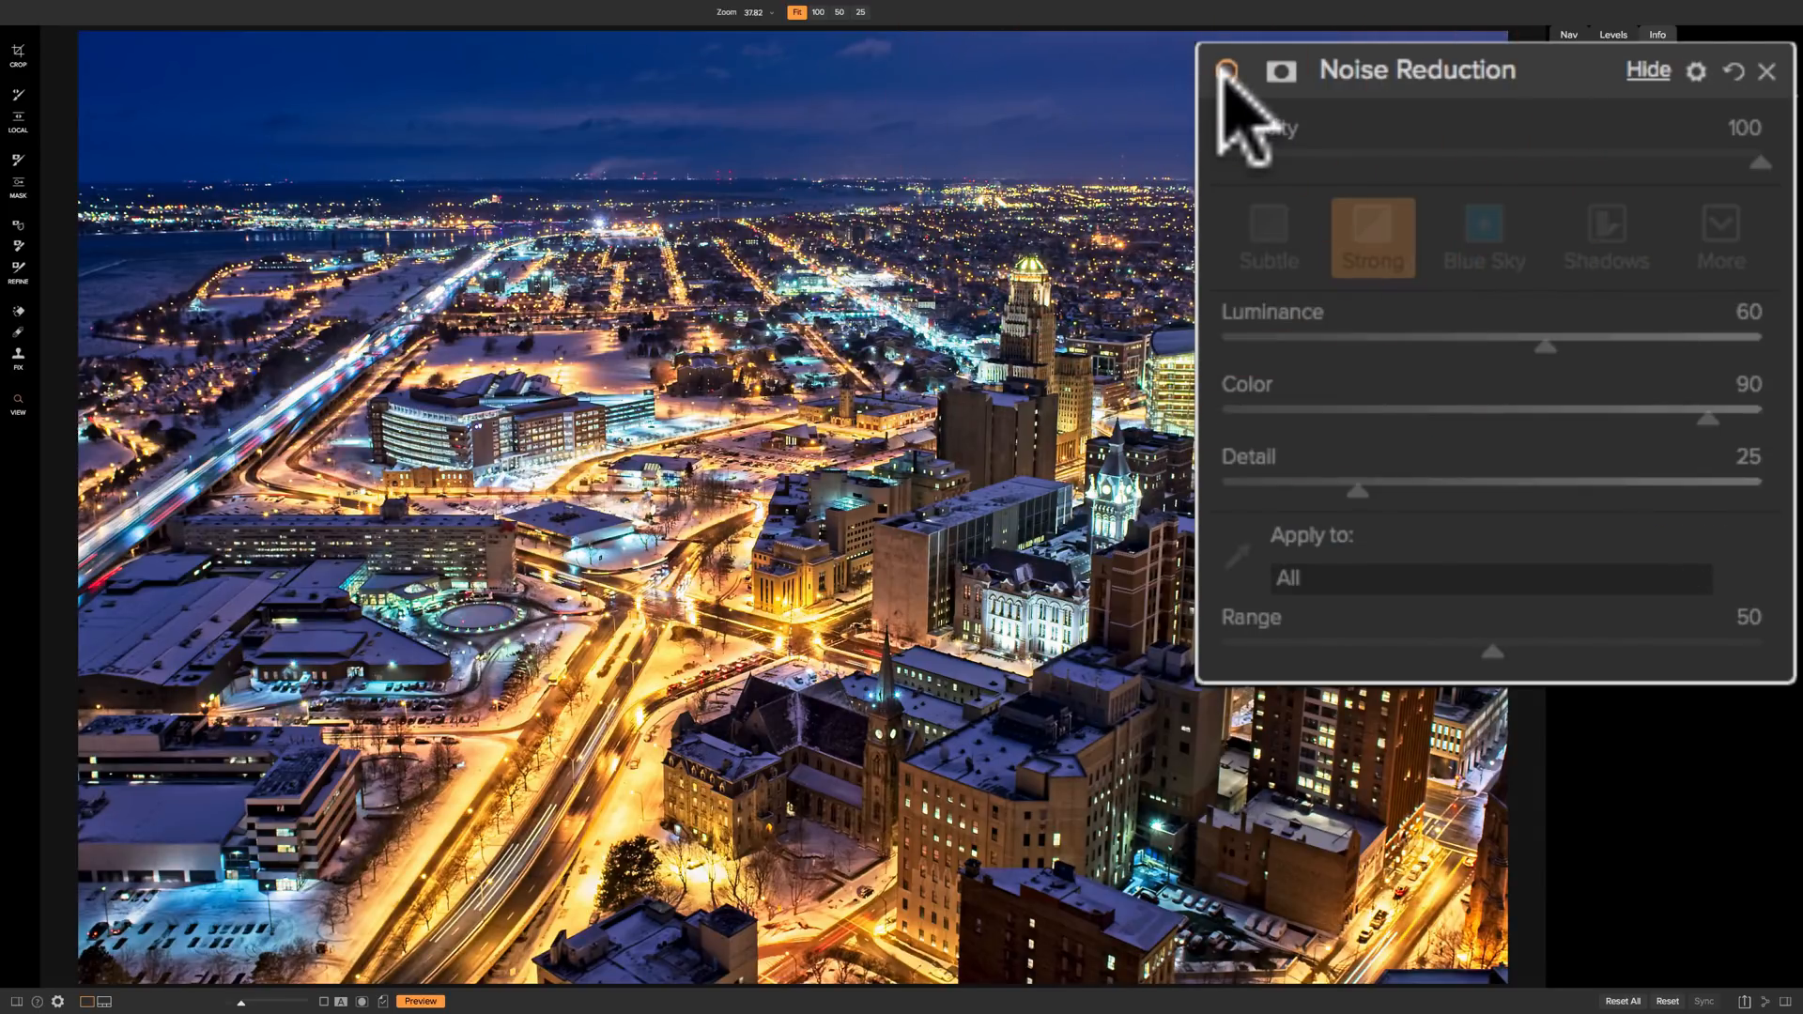
pyautogui.click(1223, 72)
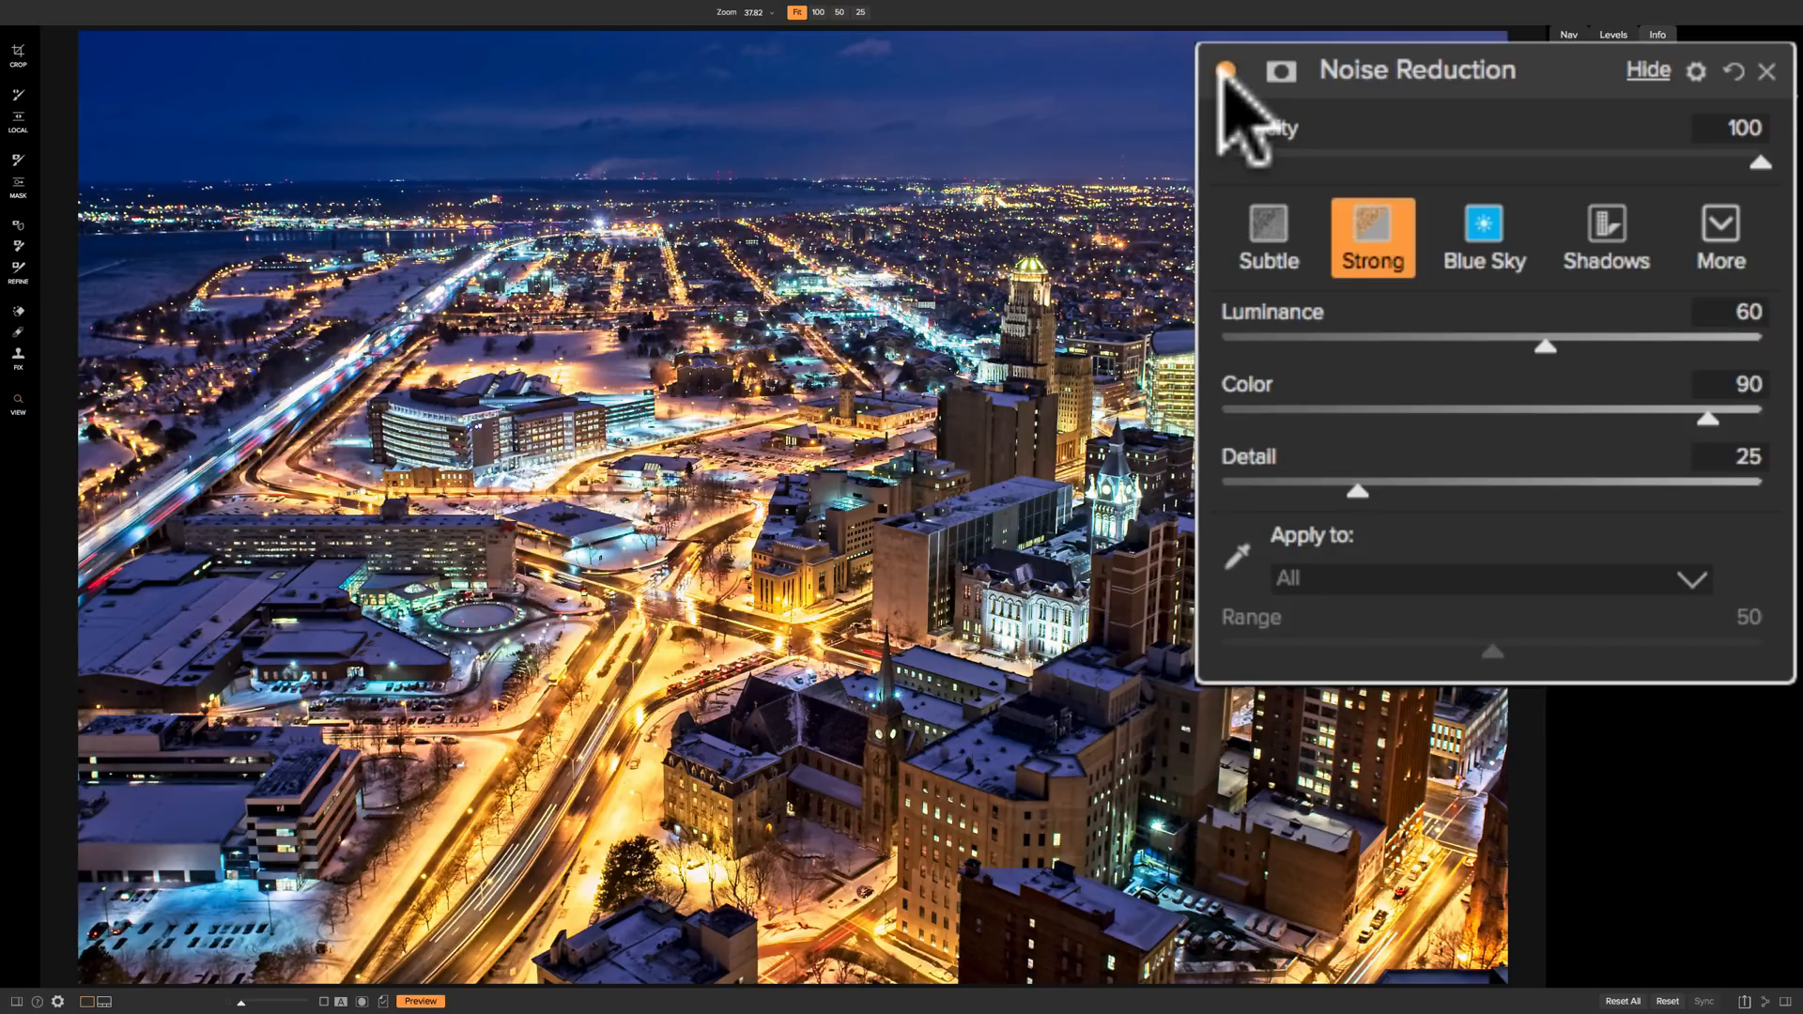
# - Give the Noise Reduction filter an inverted luminosity mask, checking it in mask view, and collapse the filter's settings
pyautogui.click(1281, 71)
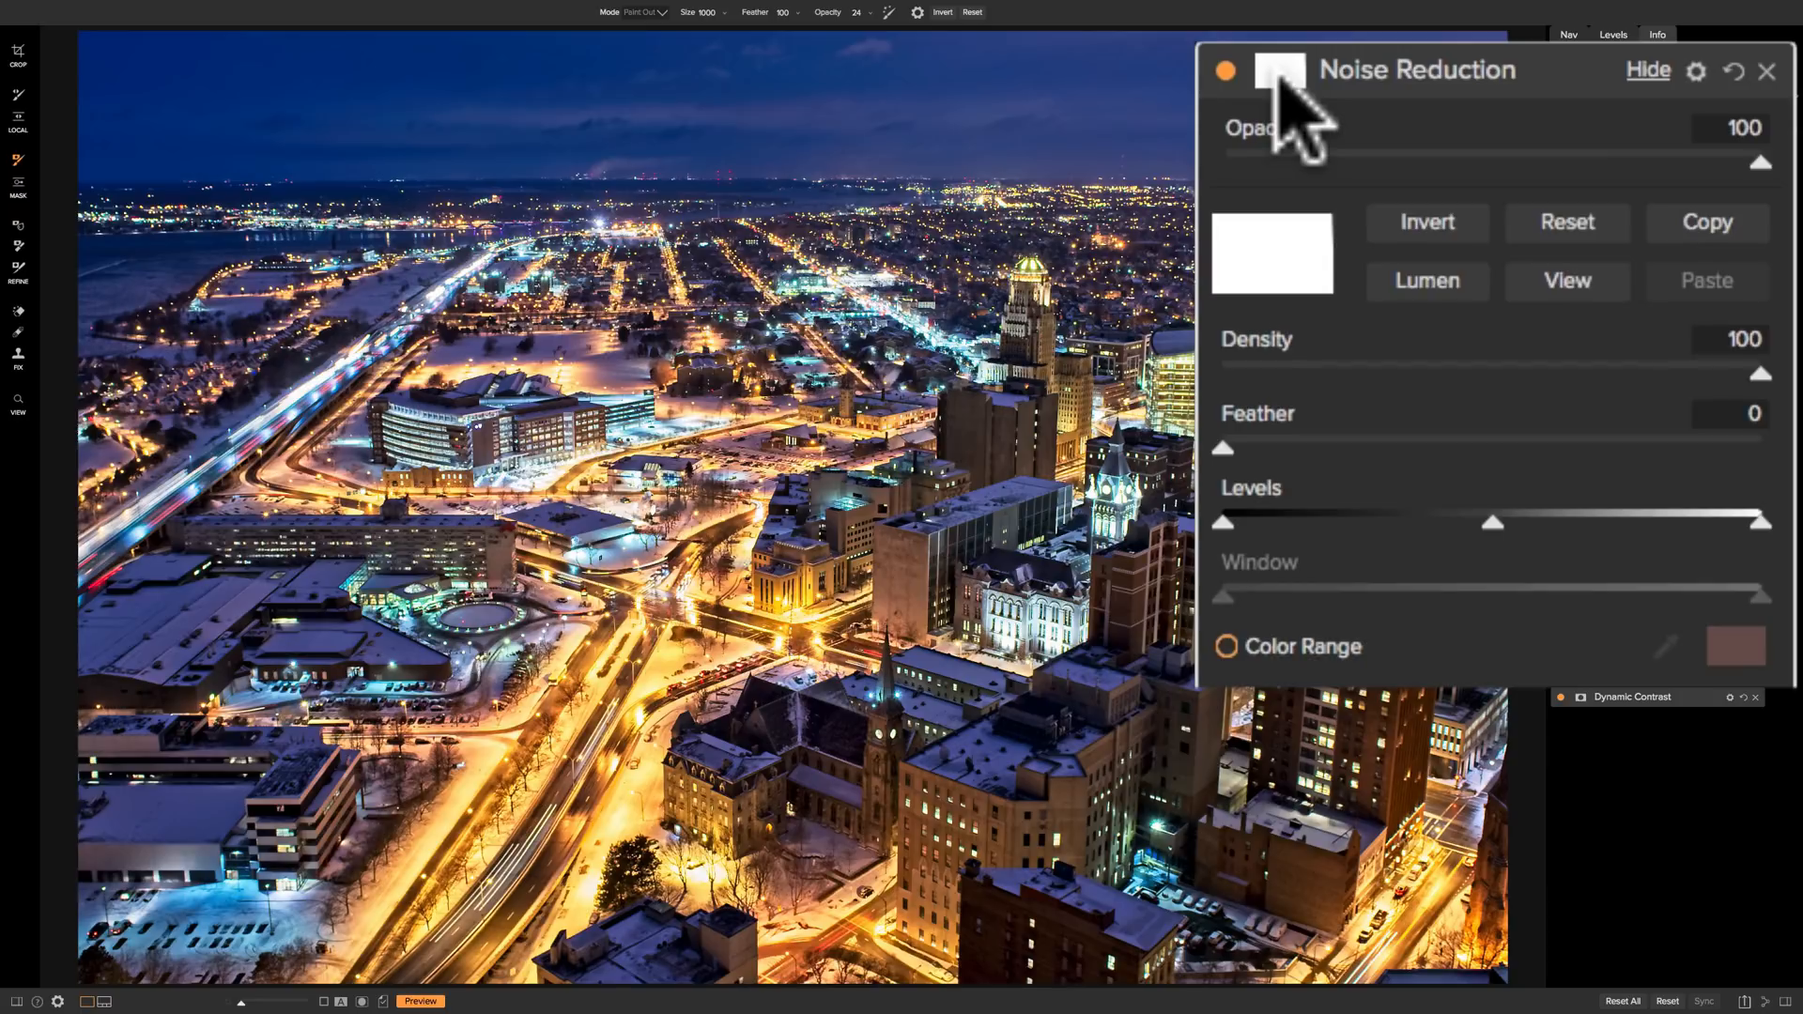
pyautogui.click(1424, 275)
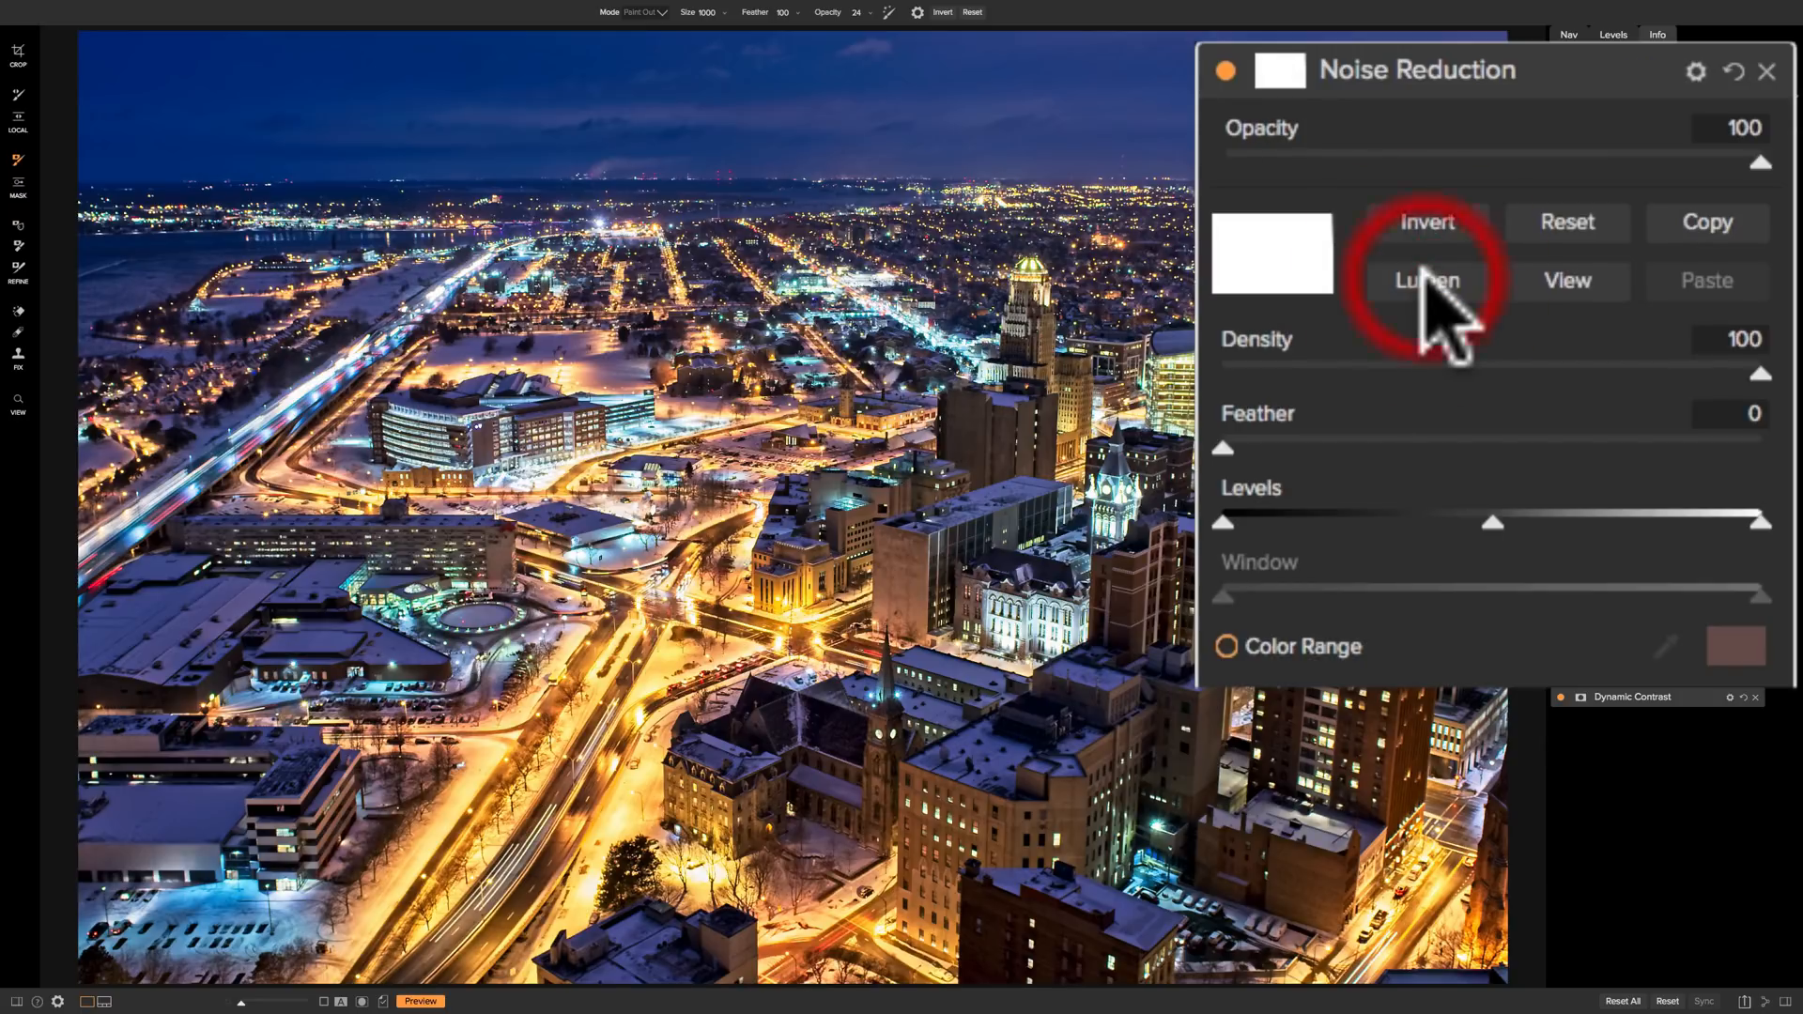
pyautogui.click(1565, 279)
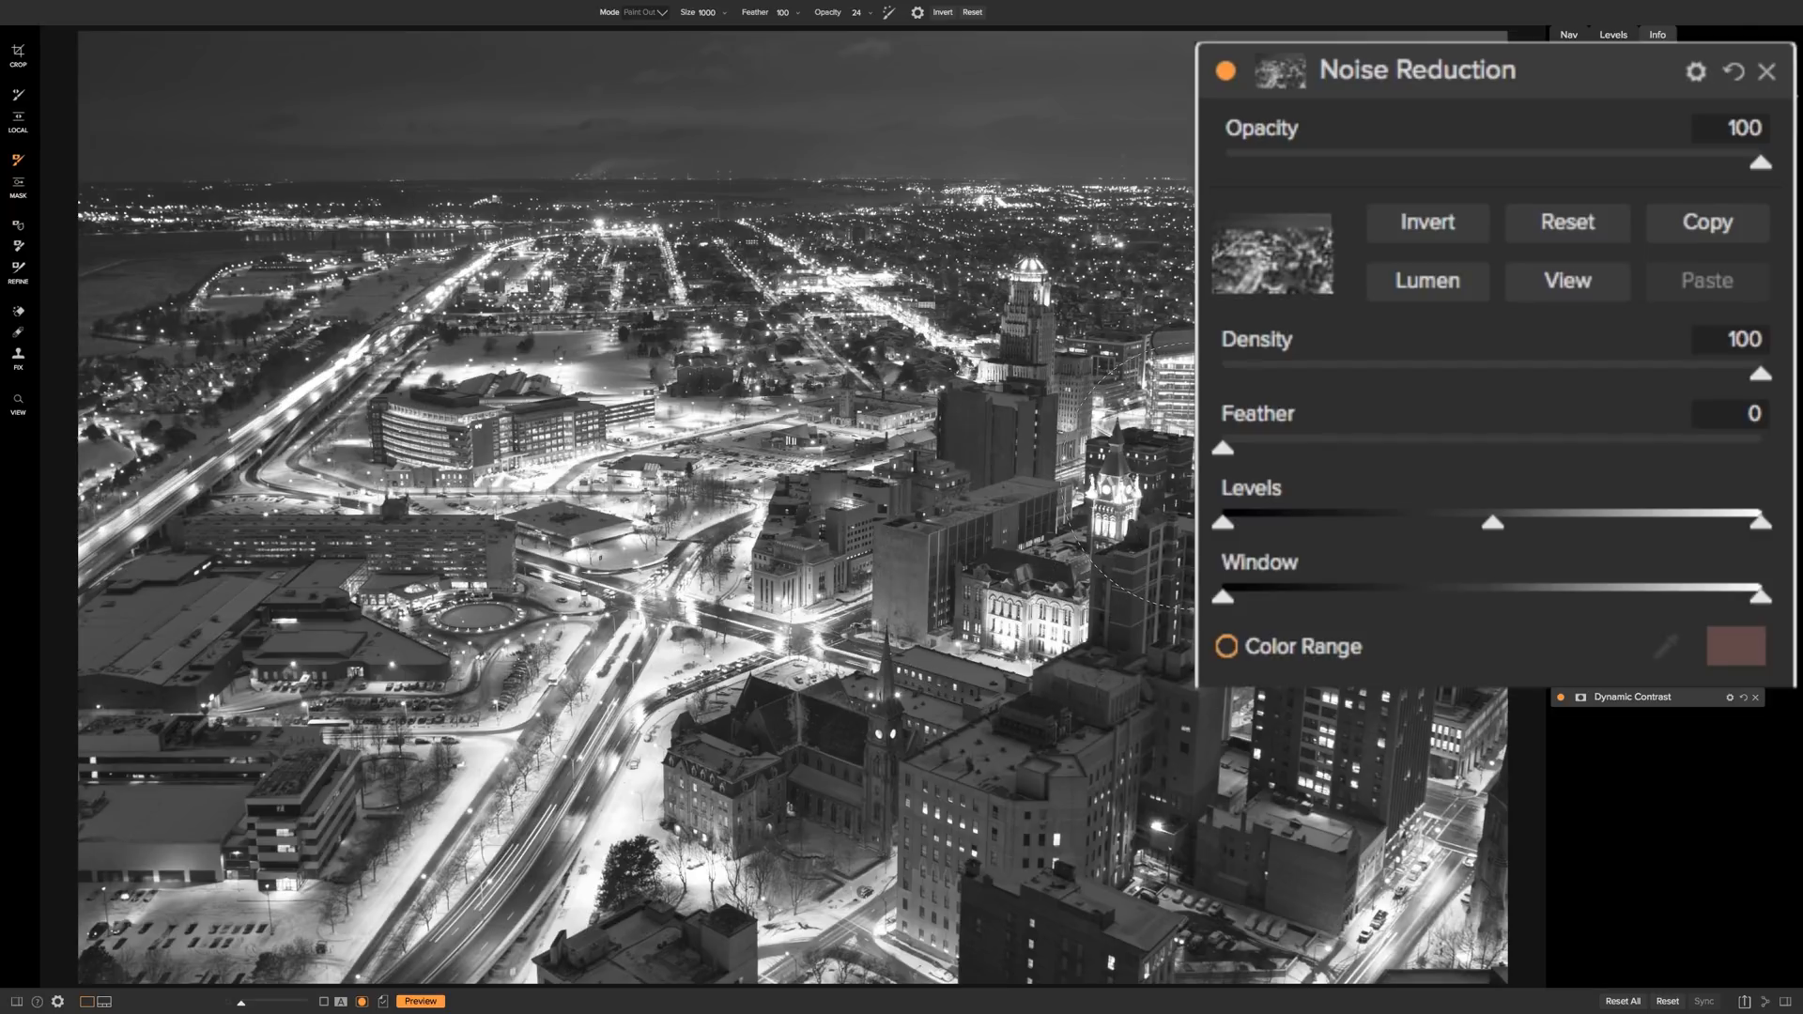
pyautogui.moveTo(1482, 70)
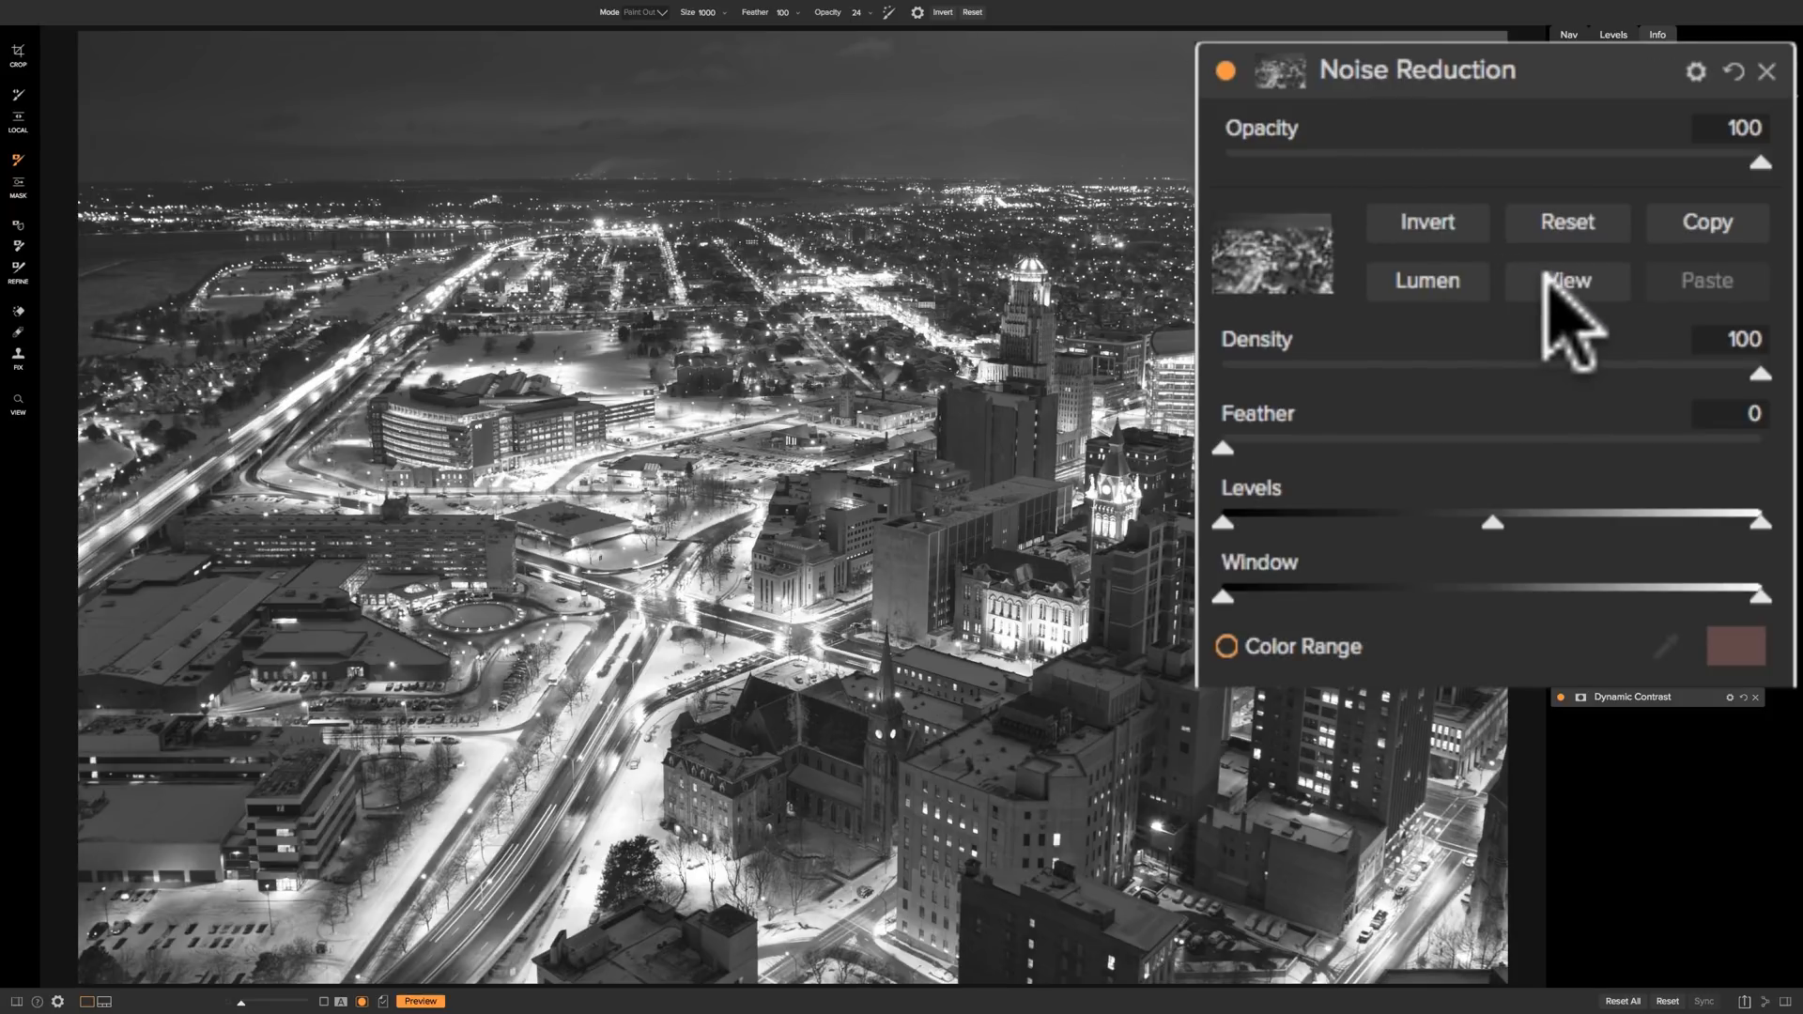
pyautogui.click(1421, 218)
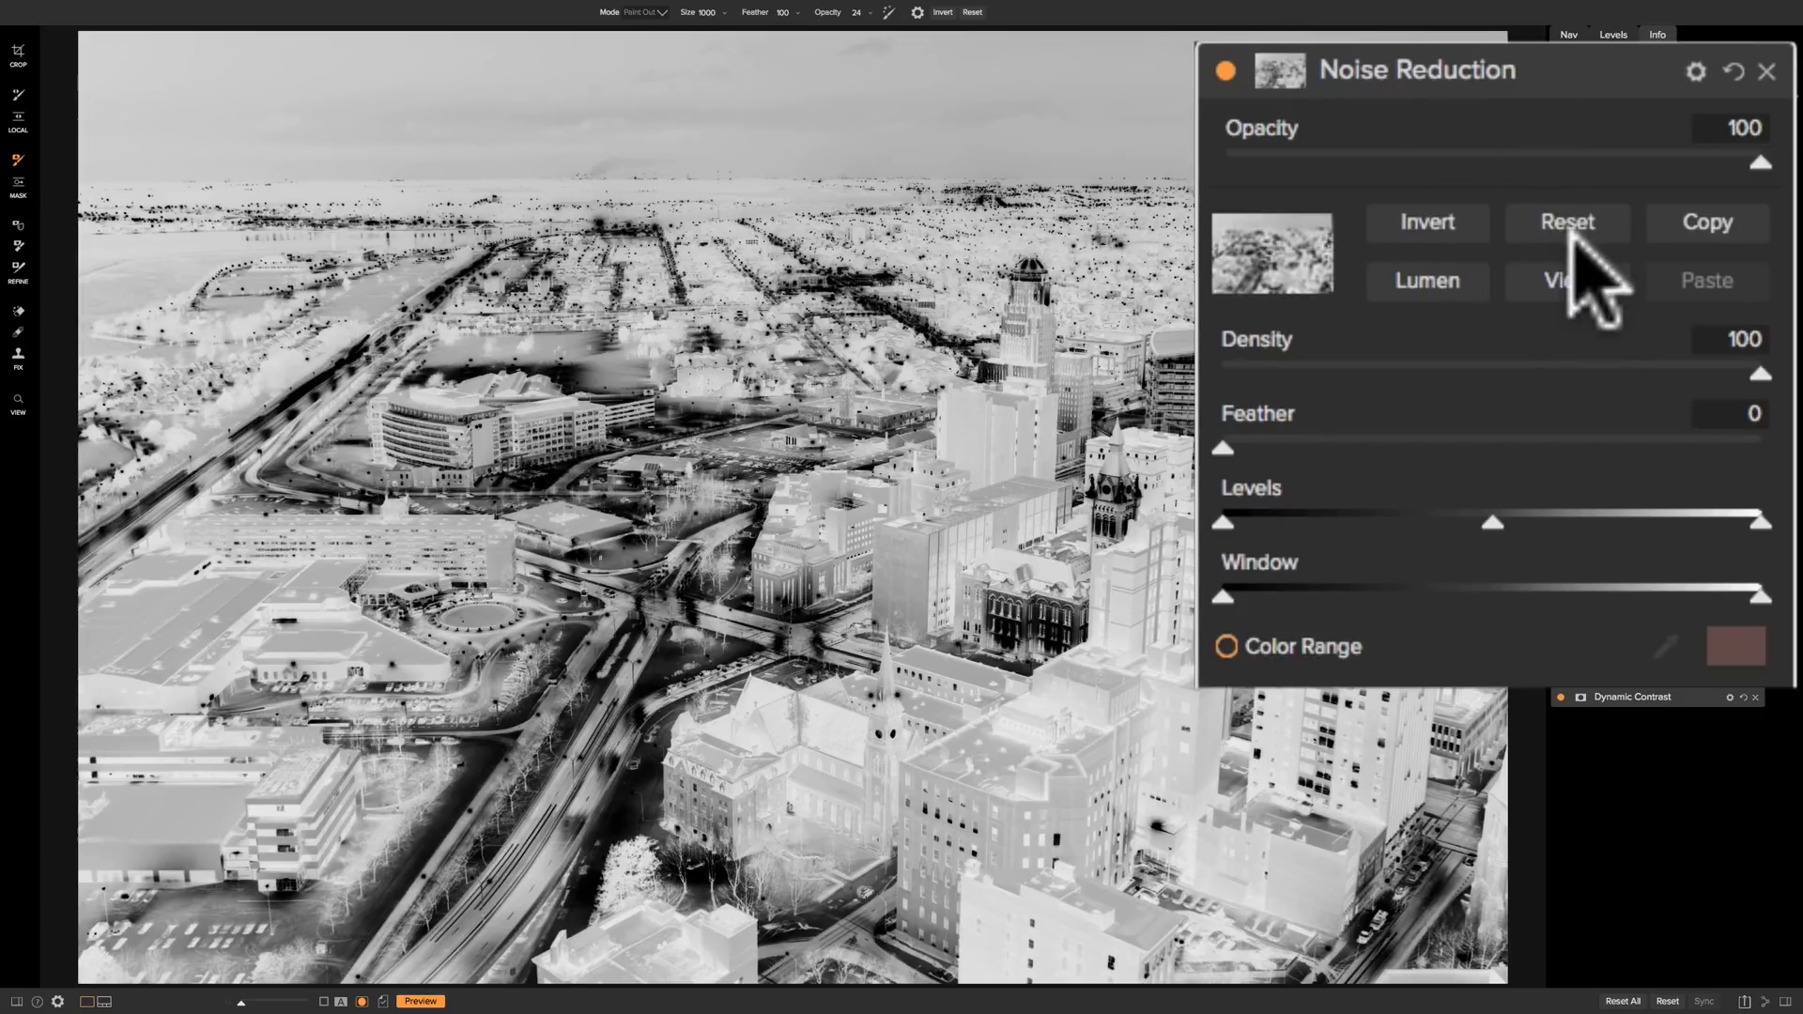
pyautogui.click(1560, 280)
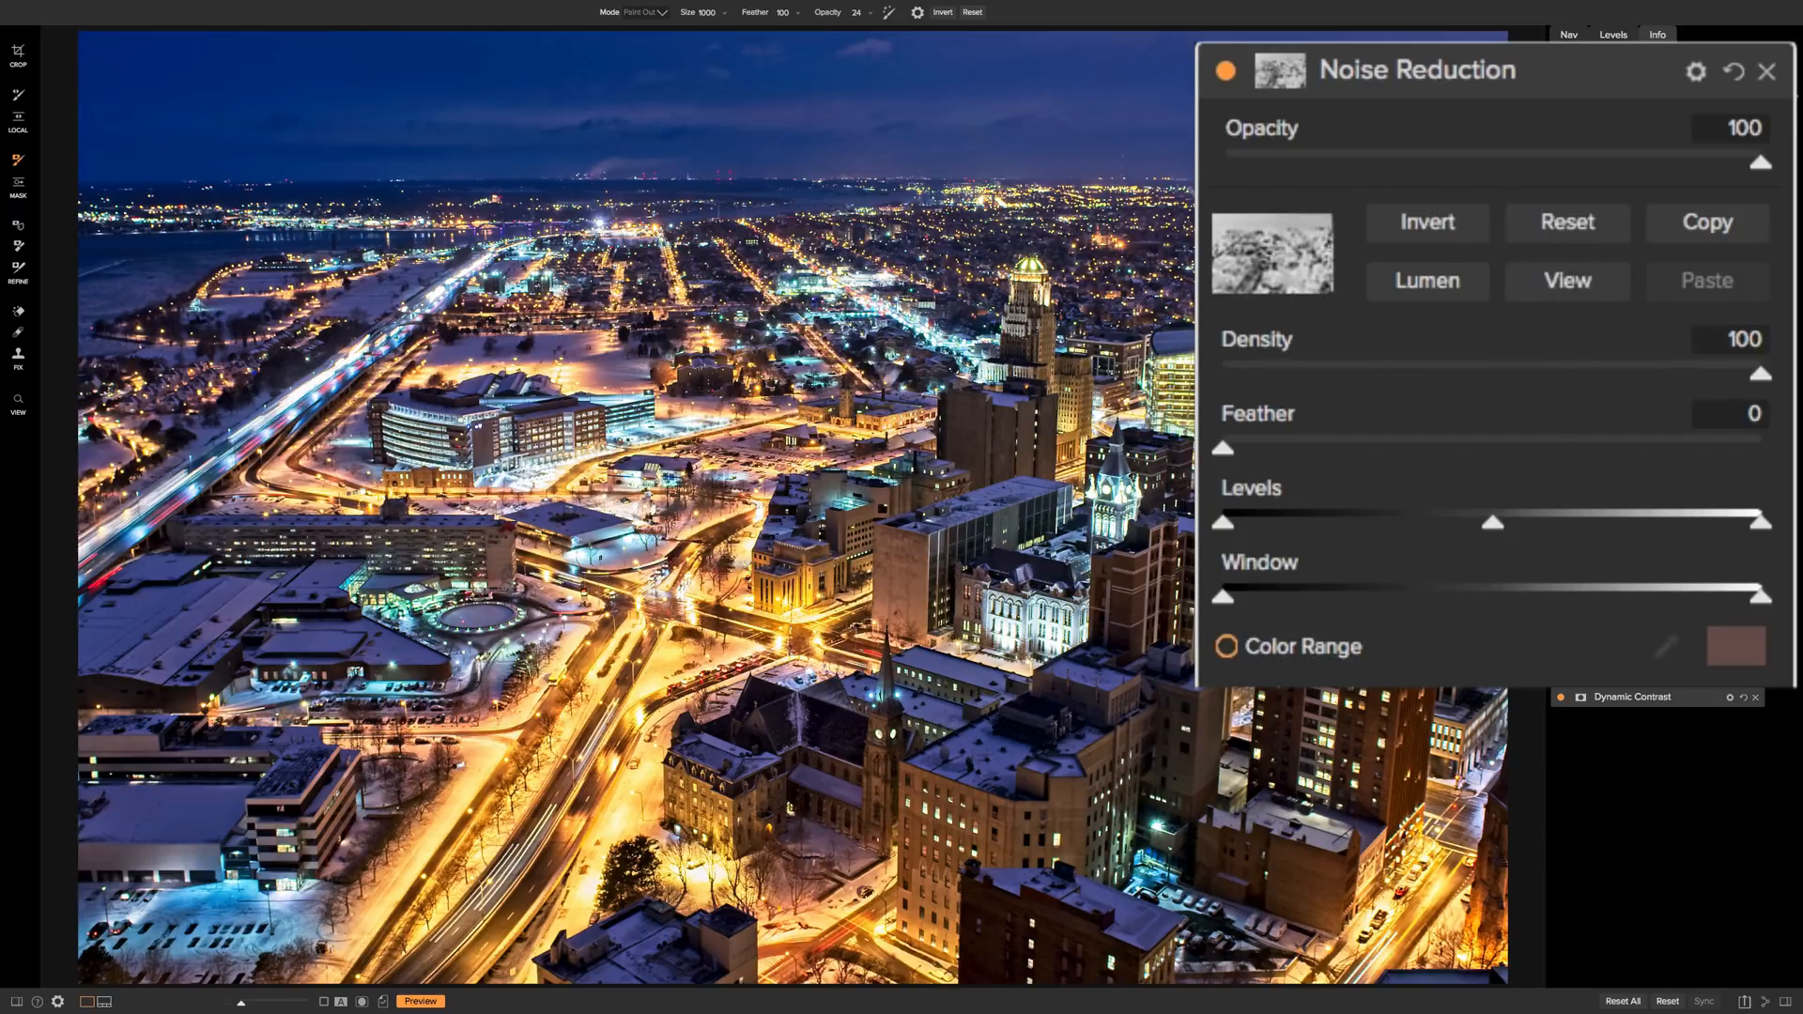
pyautogui.click(18, 398)
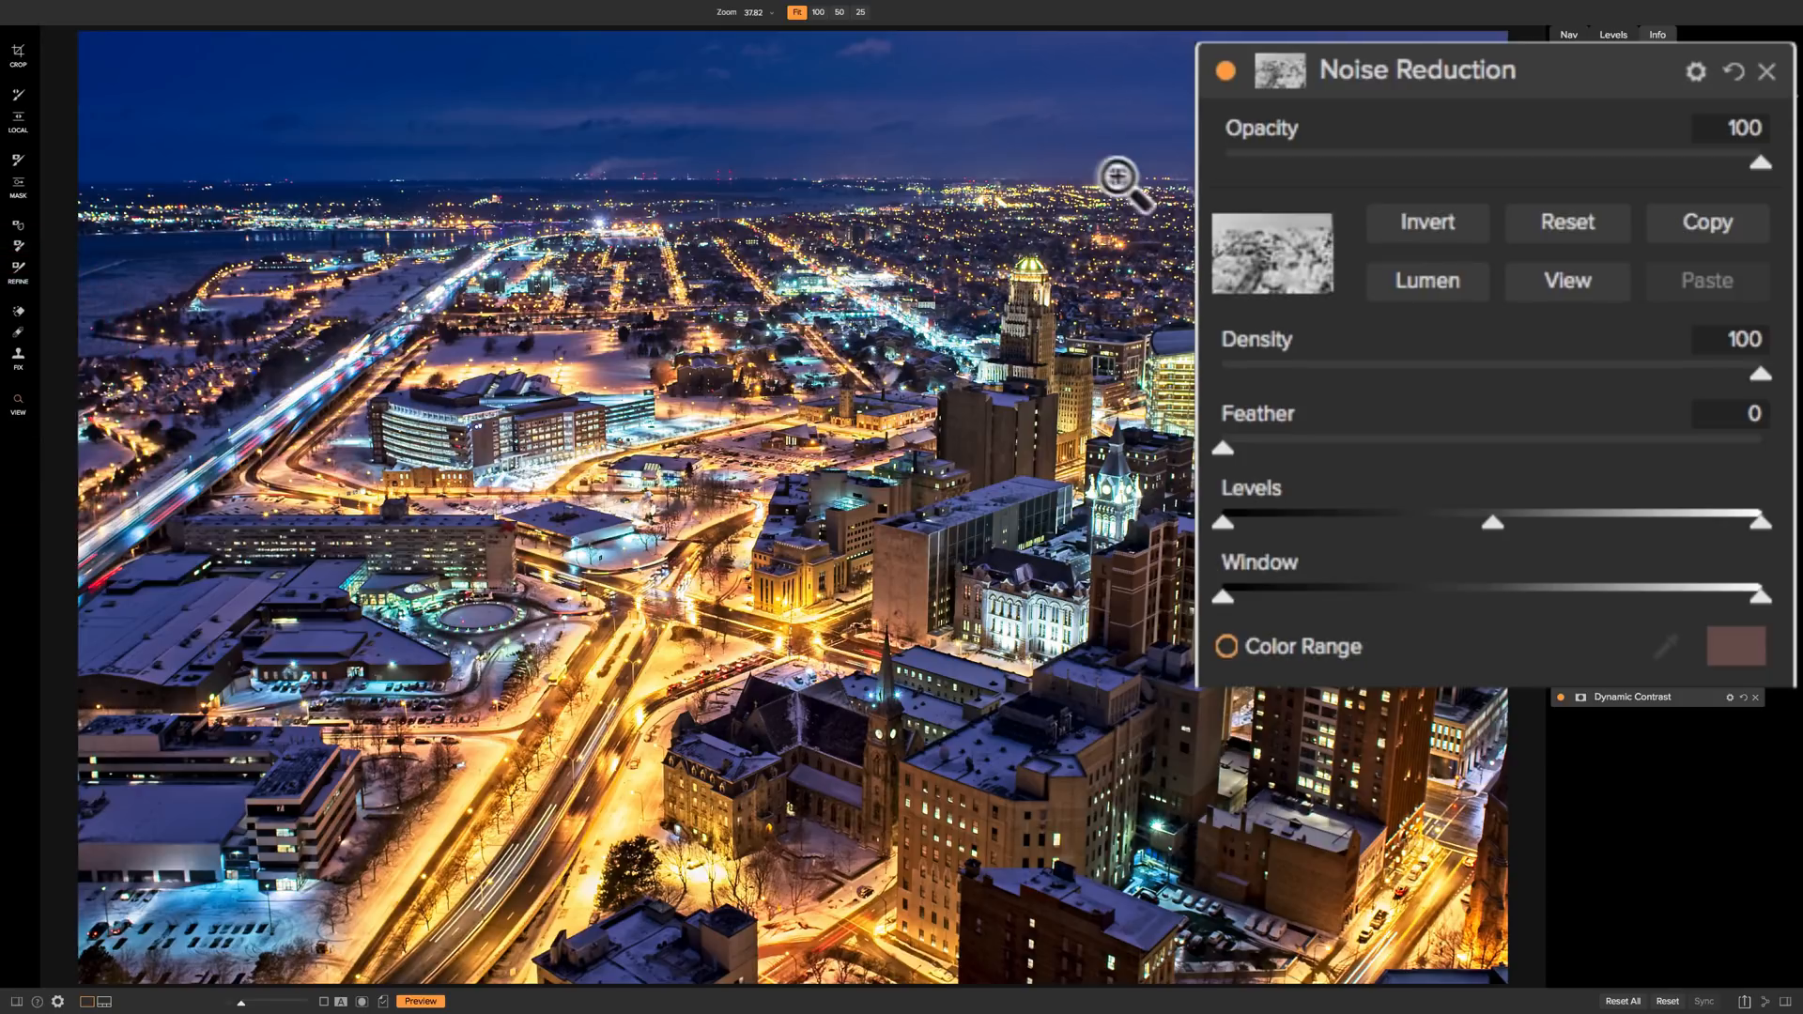
pyautogui.click(1645, 70)
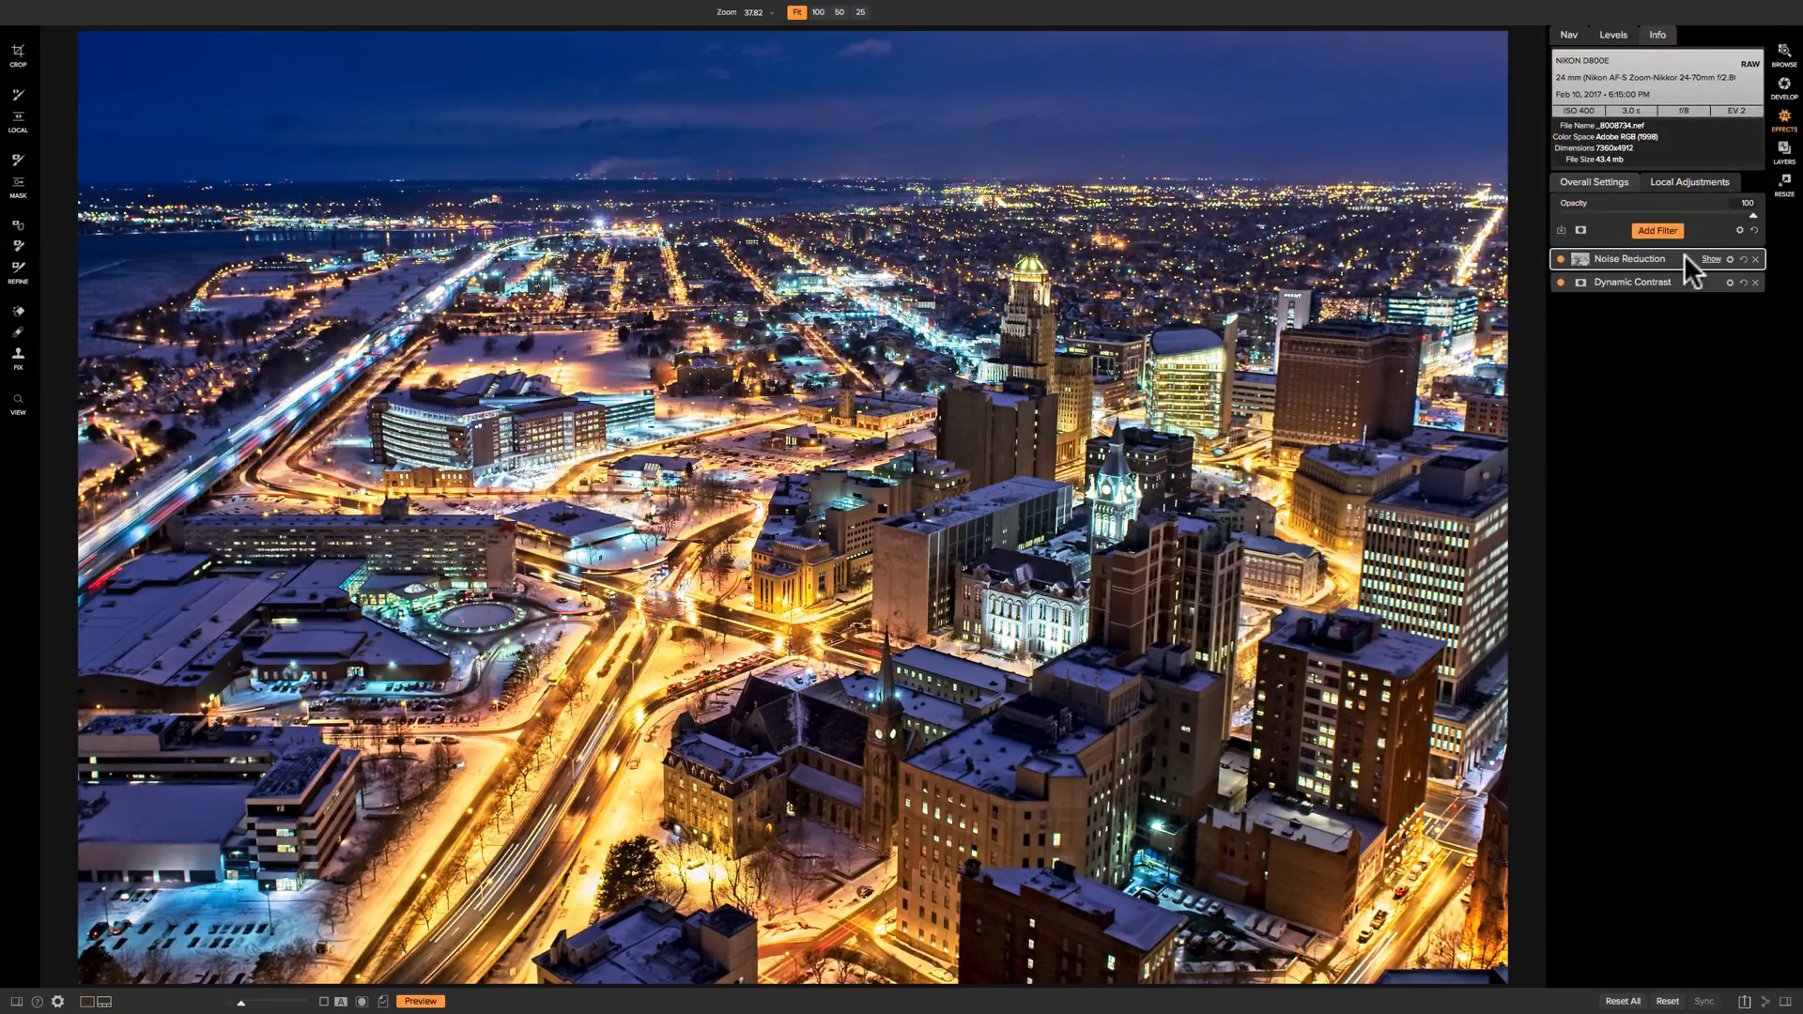
# - Add a Vignette filter in the Subtle style, compare the photo with the filter off and on, and collapse its settings
pyautogui.click(1652, 227)
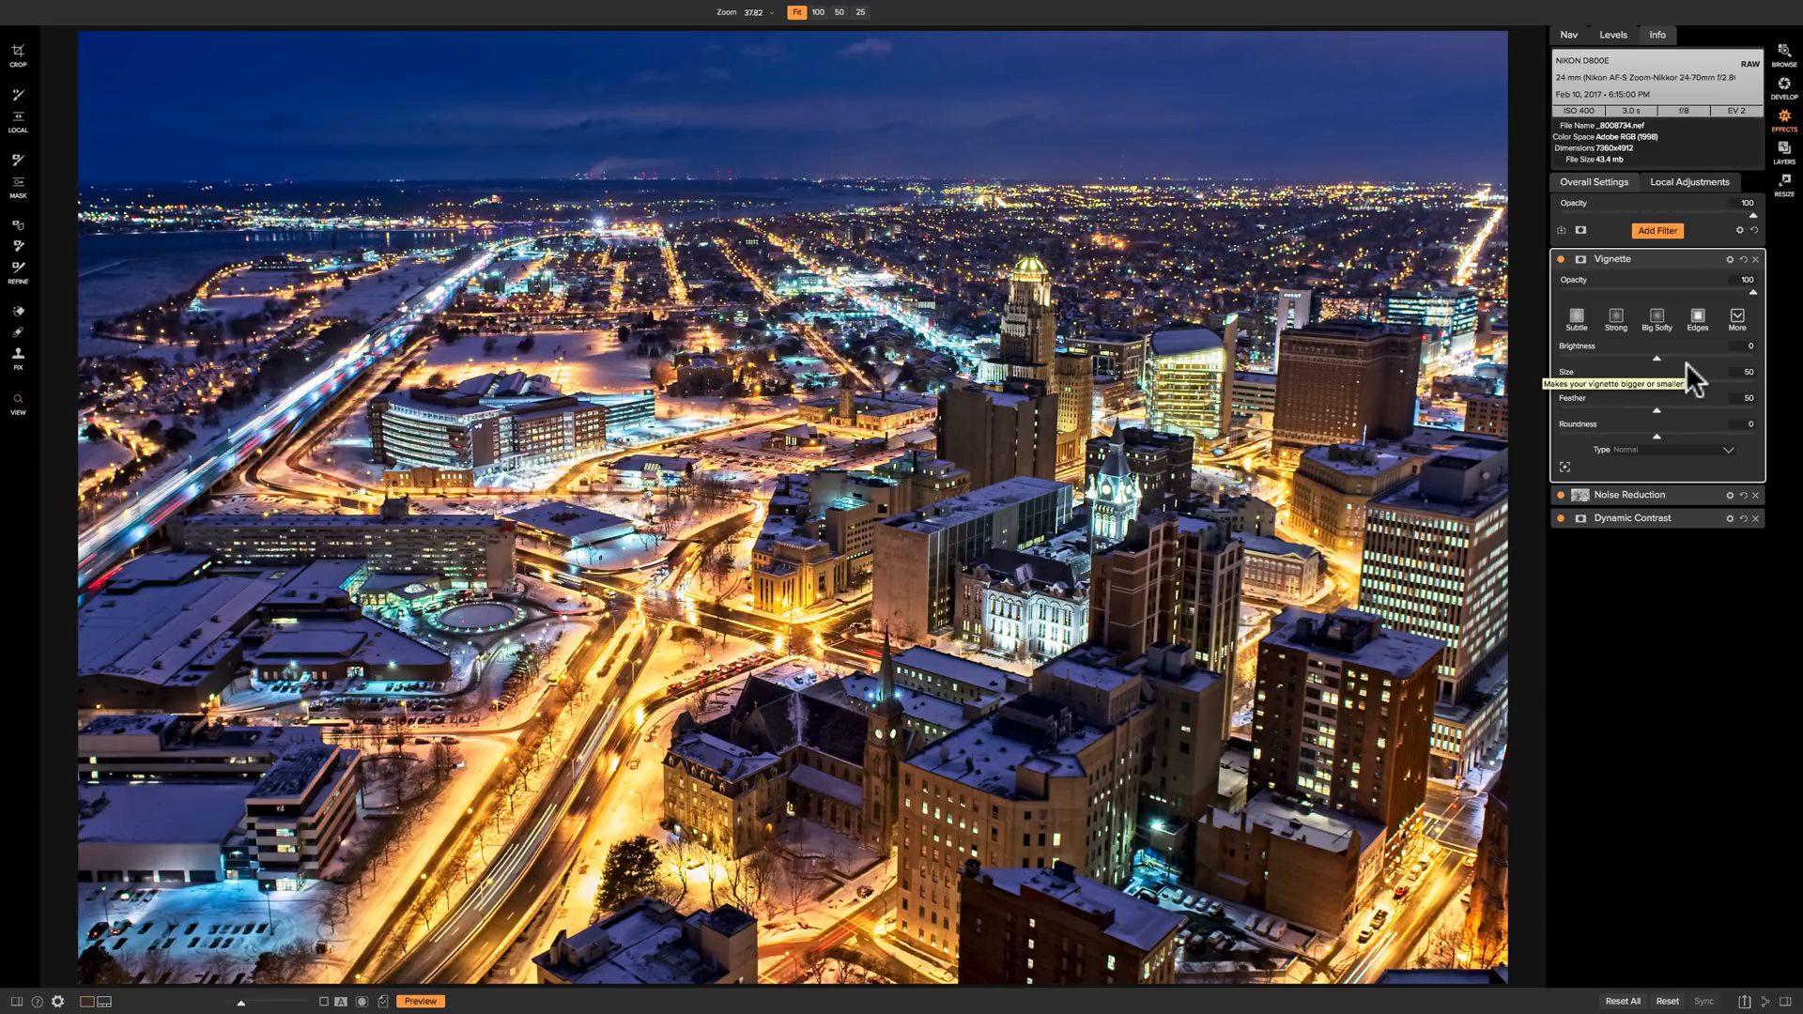
pyautogui.click(1574, 314)
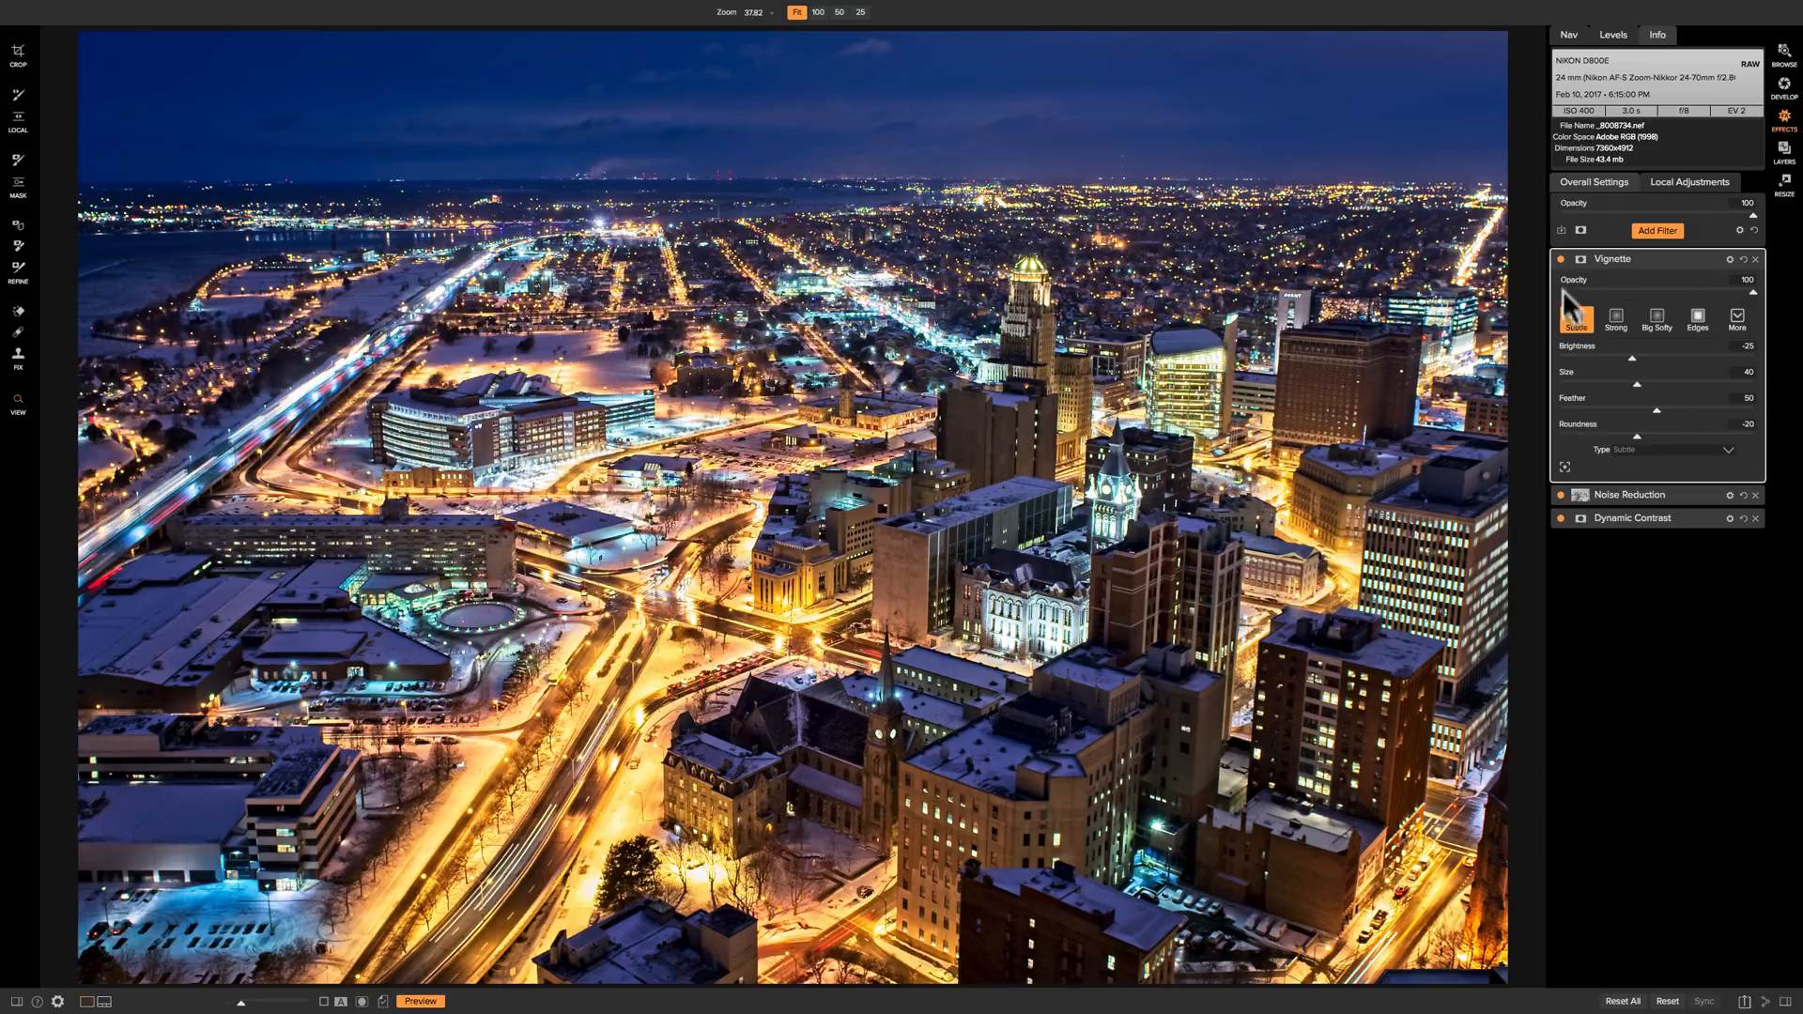
pyautogui.click(1560, 258)
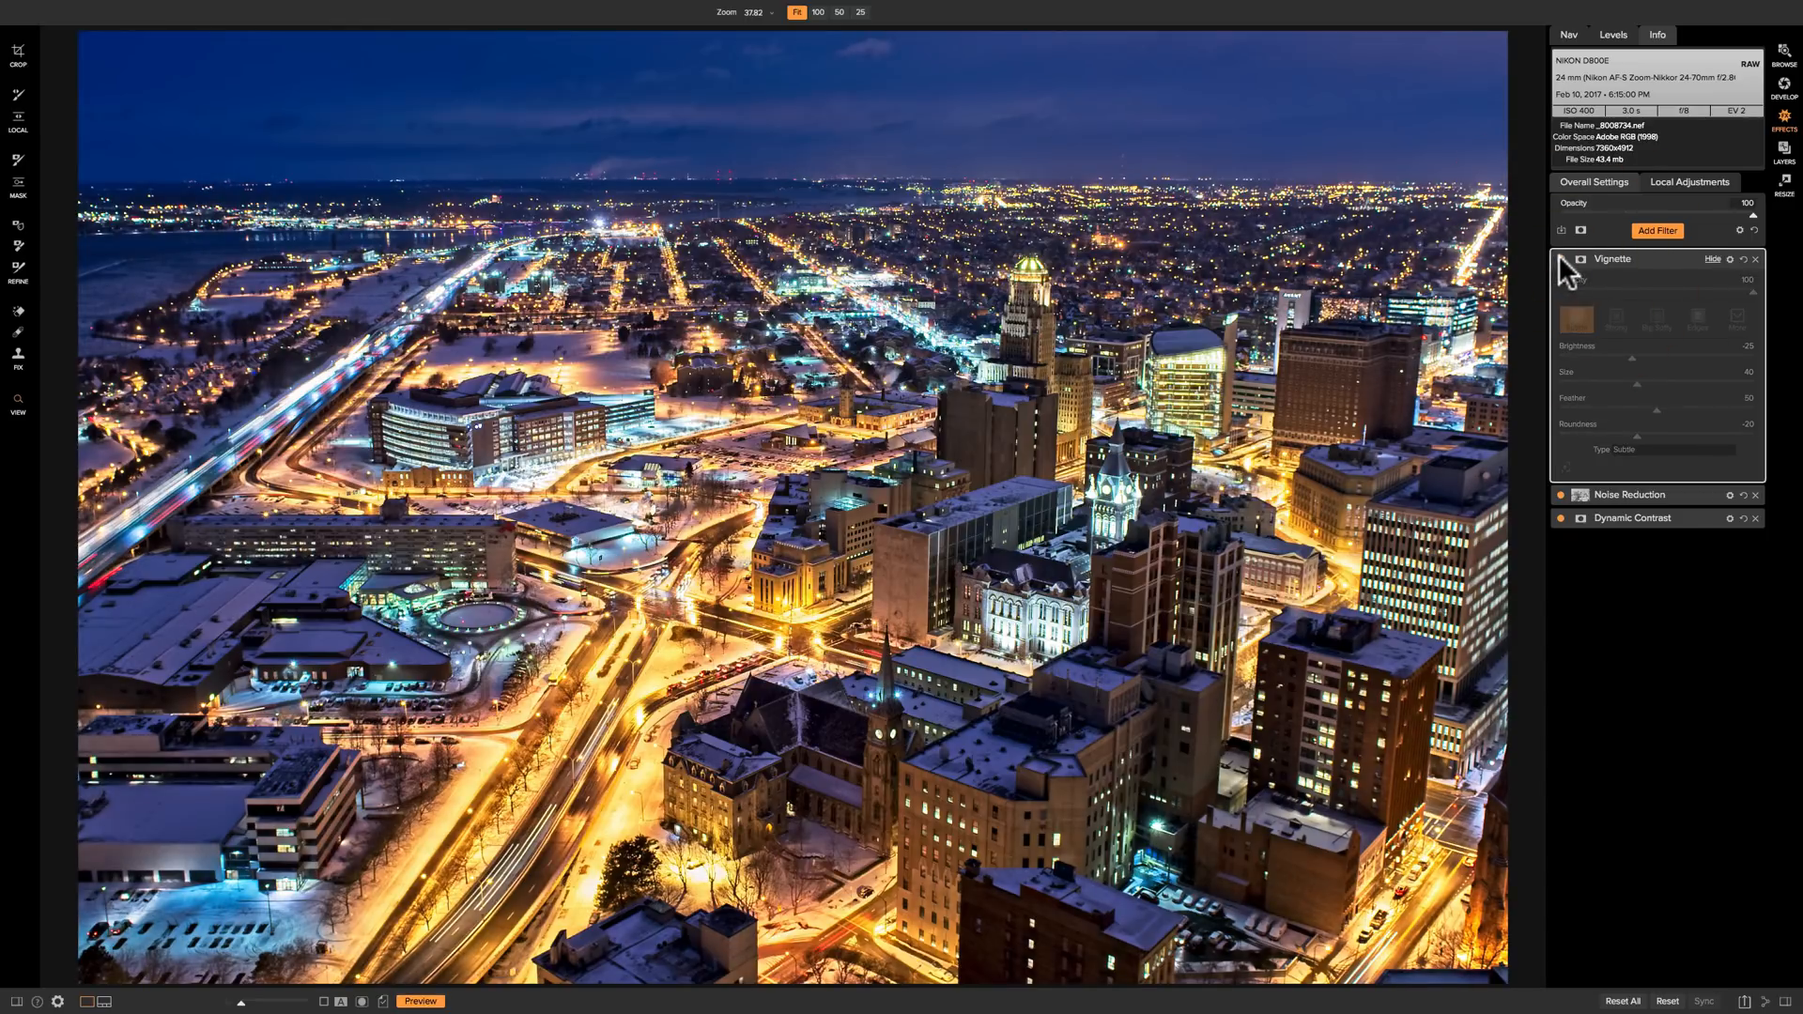
pyautogui.click(1560, 259)
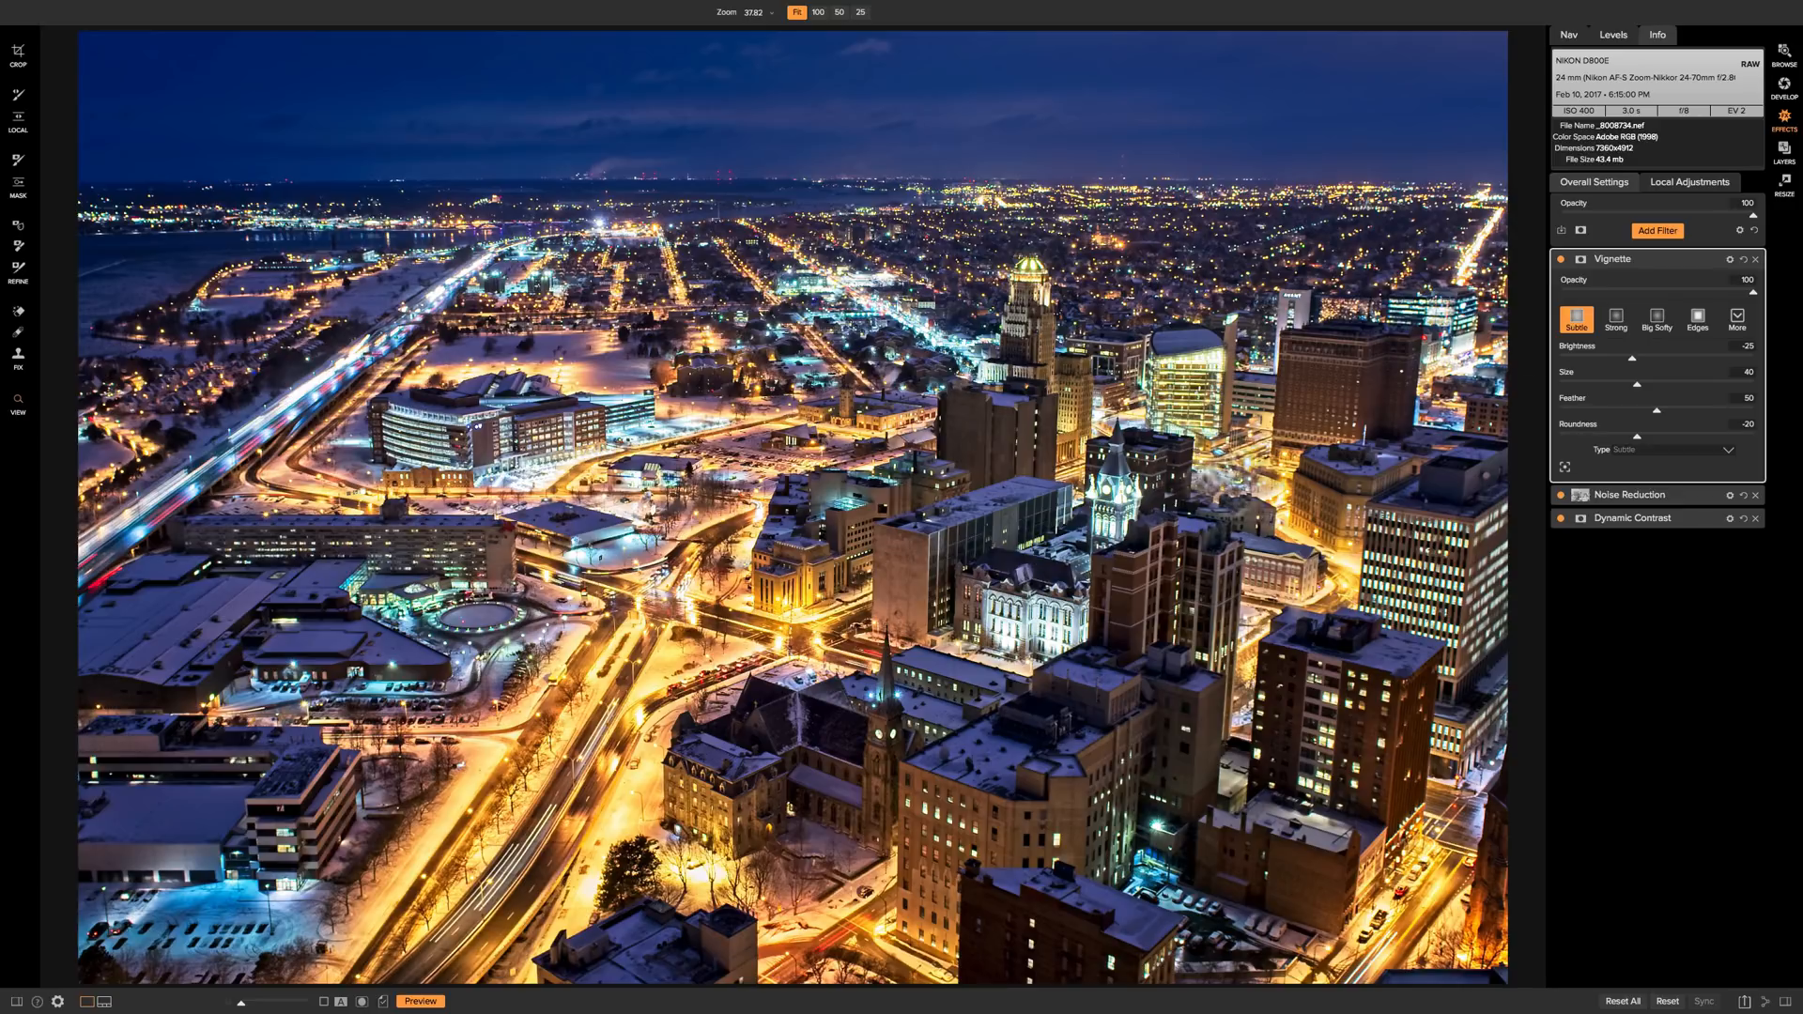
pyautogui.click(1669, 251)
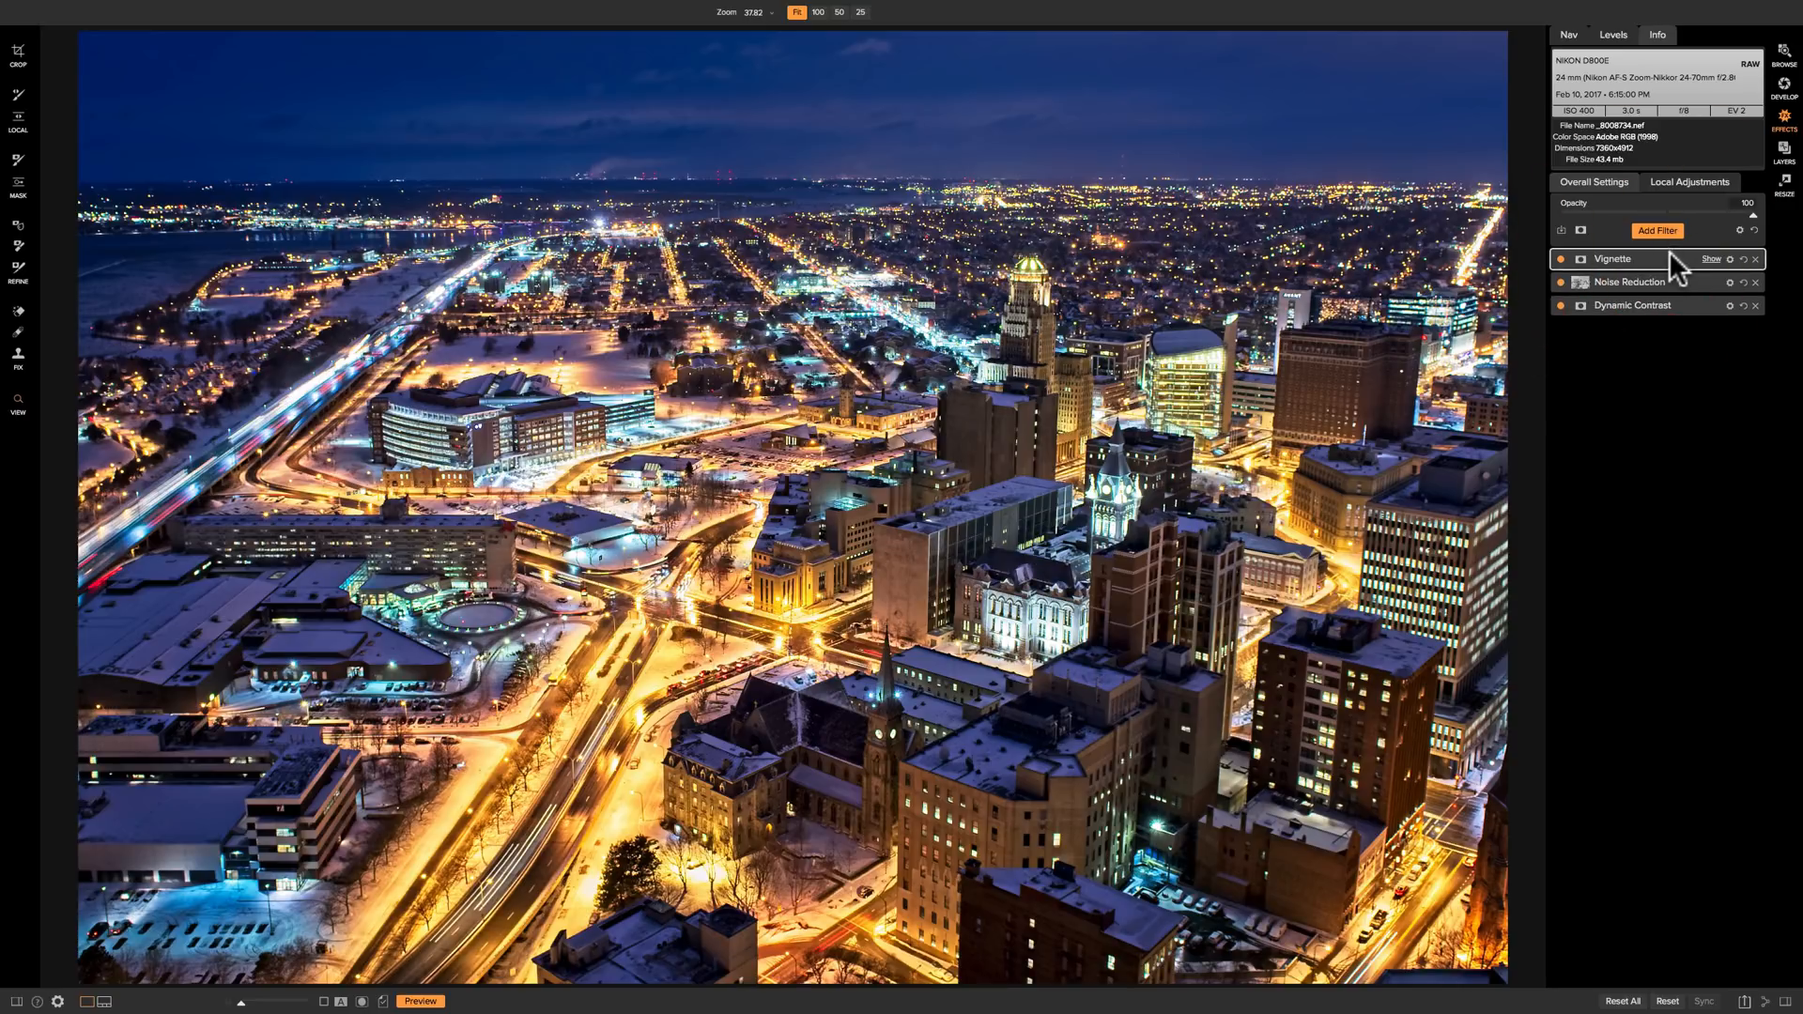
# - Return to Develop, collapse the Tone & Color settings and compare the edited photo with the original
pyautogui.click(1780, 91)
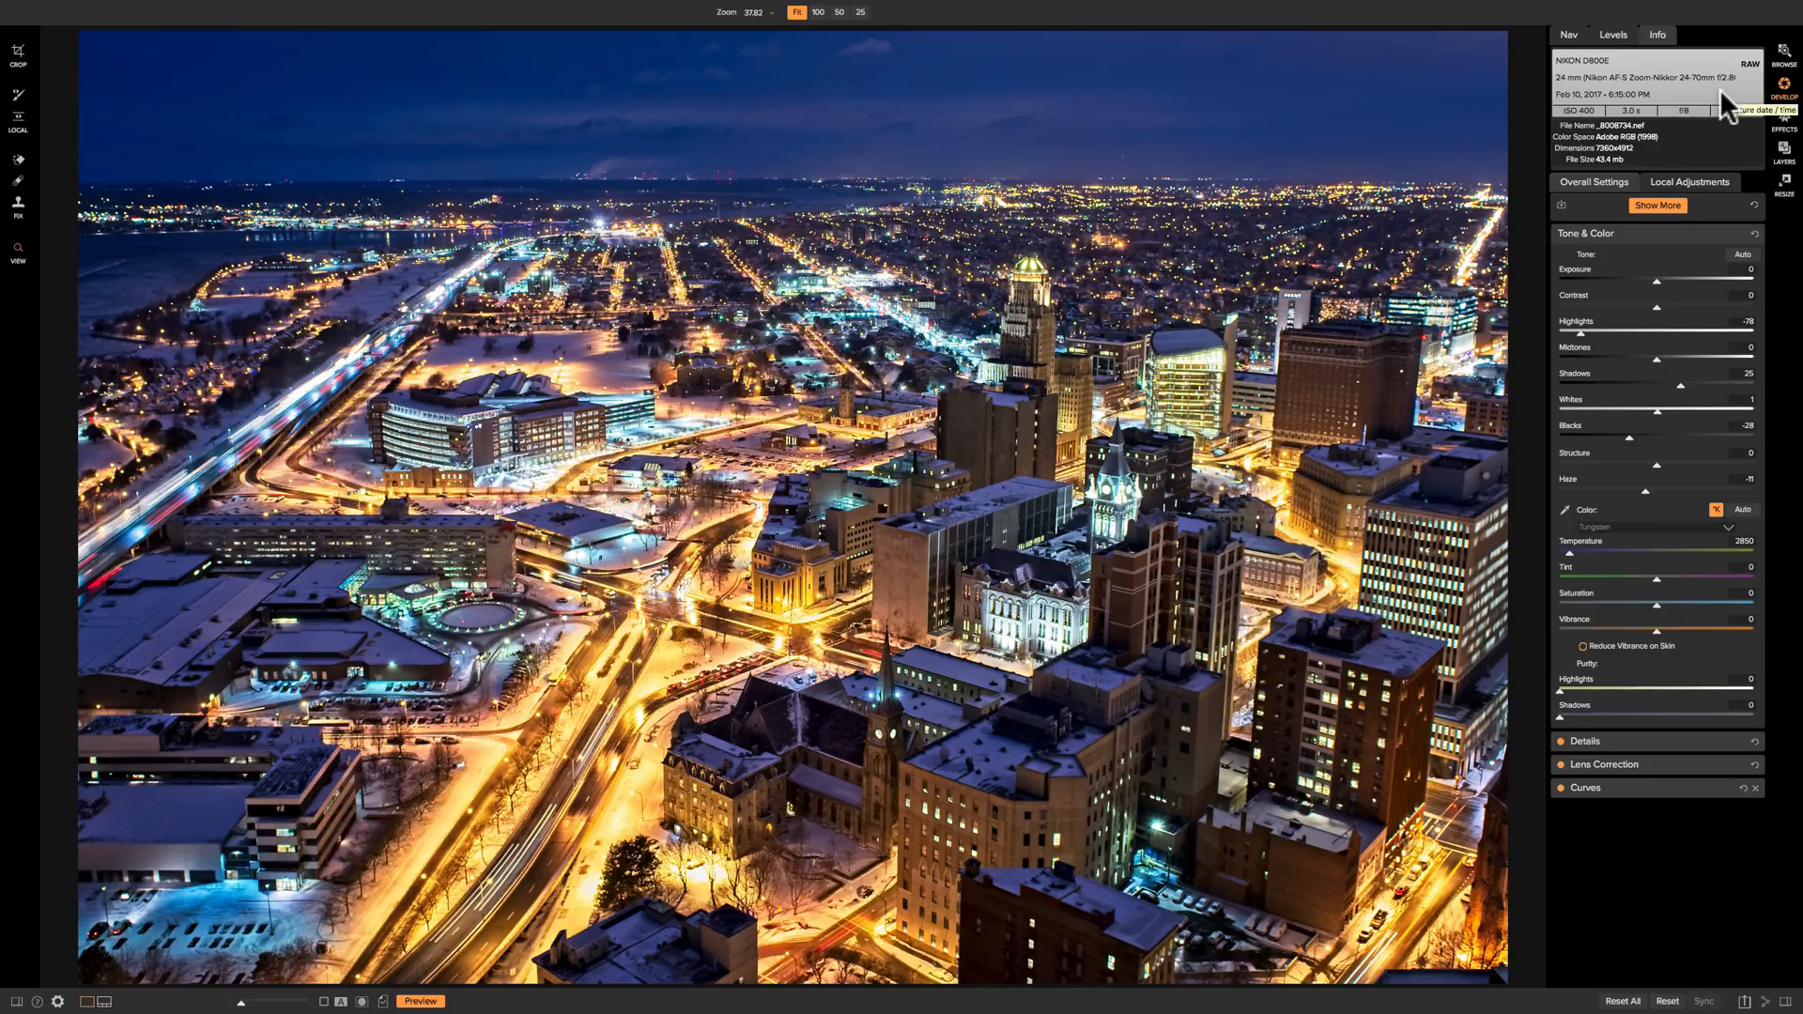
pyautogui.click(1684, 231)
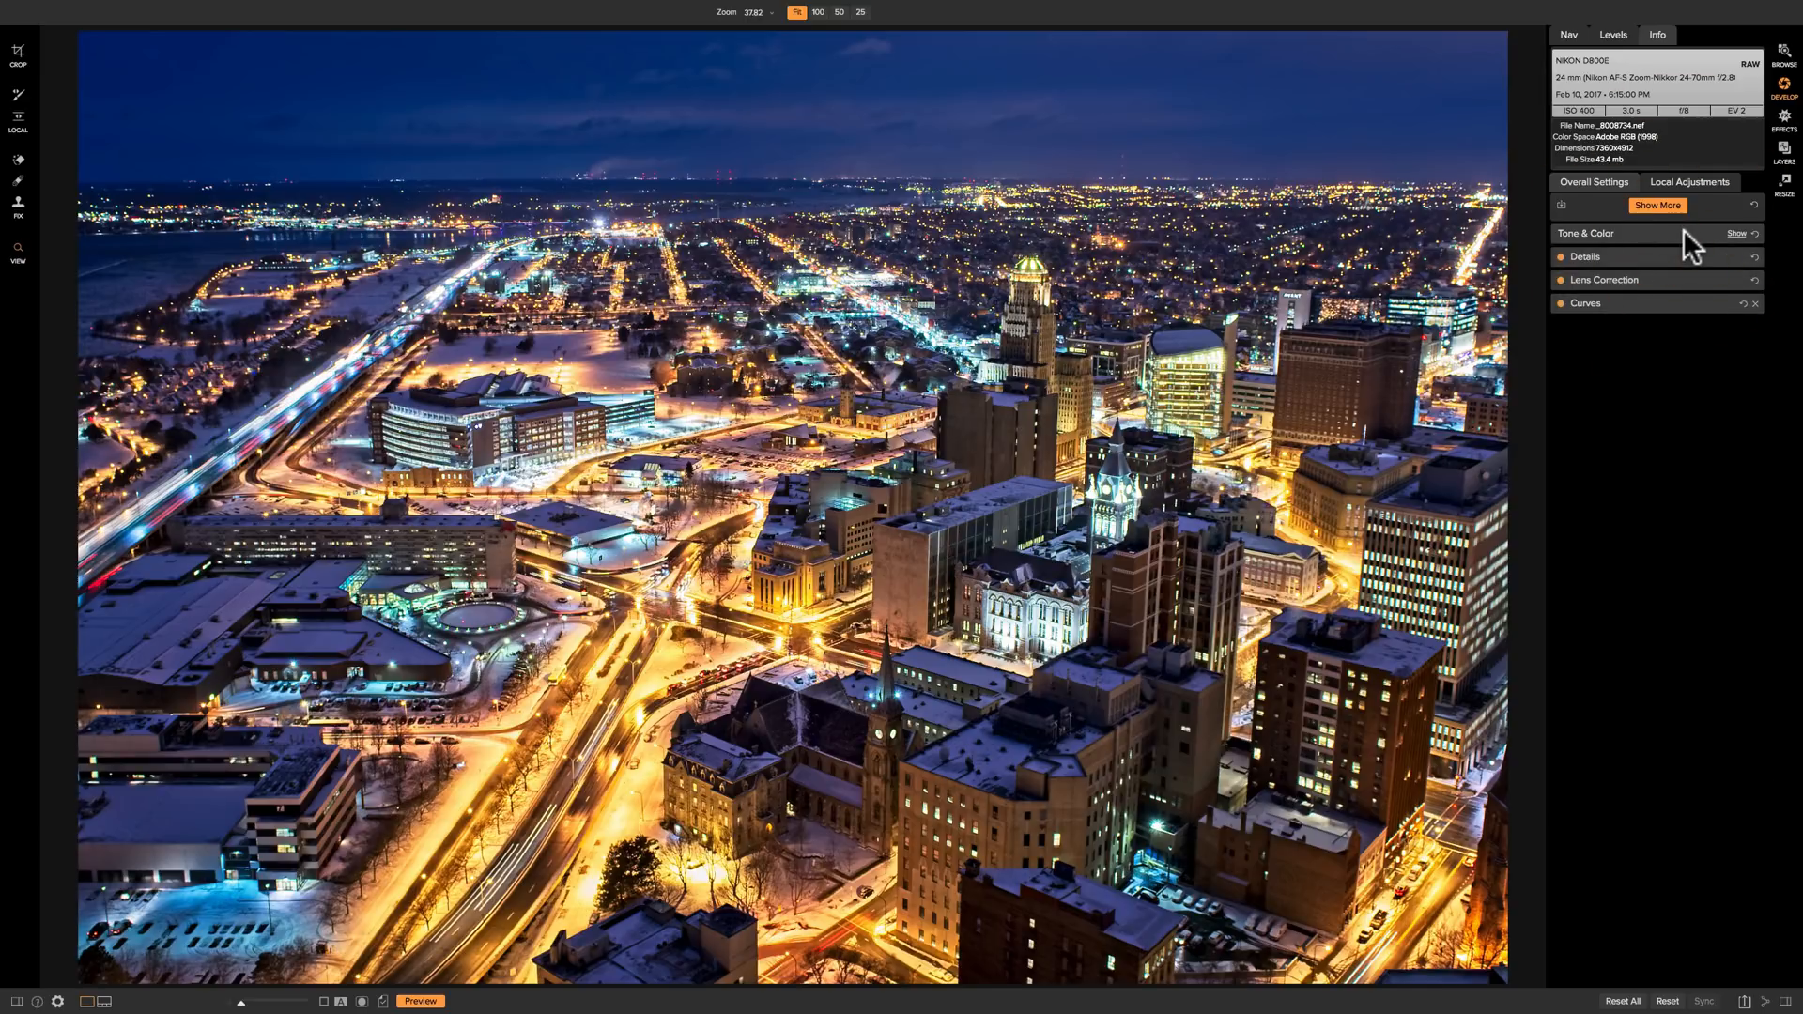
pyautogui.hotkey('ctrl', 'p')
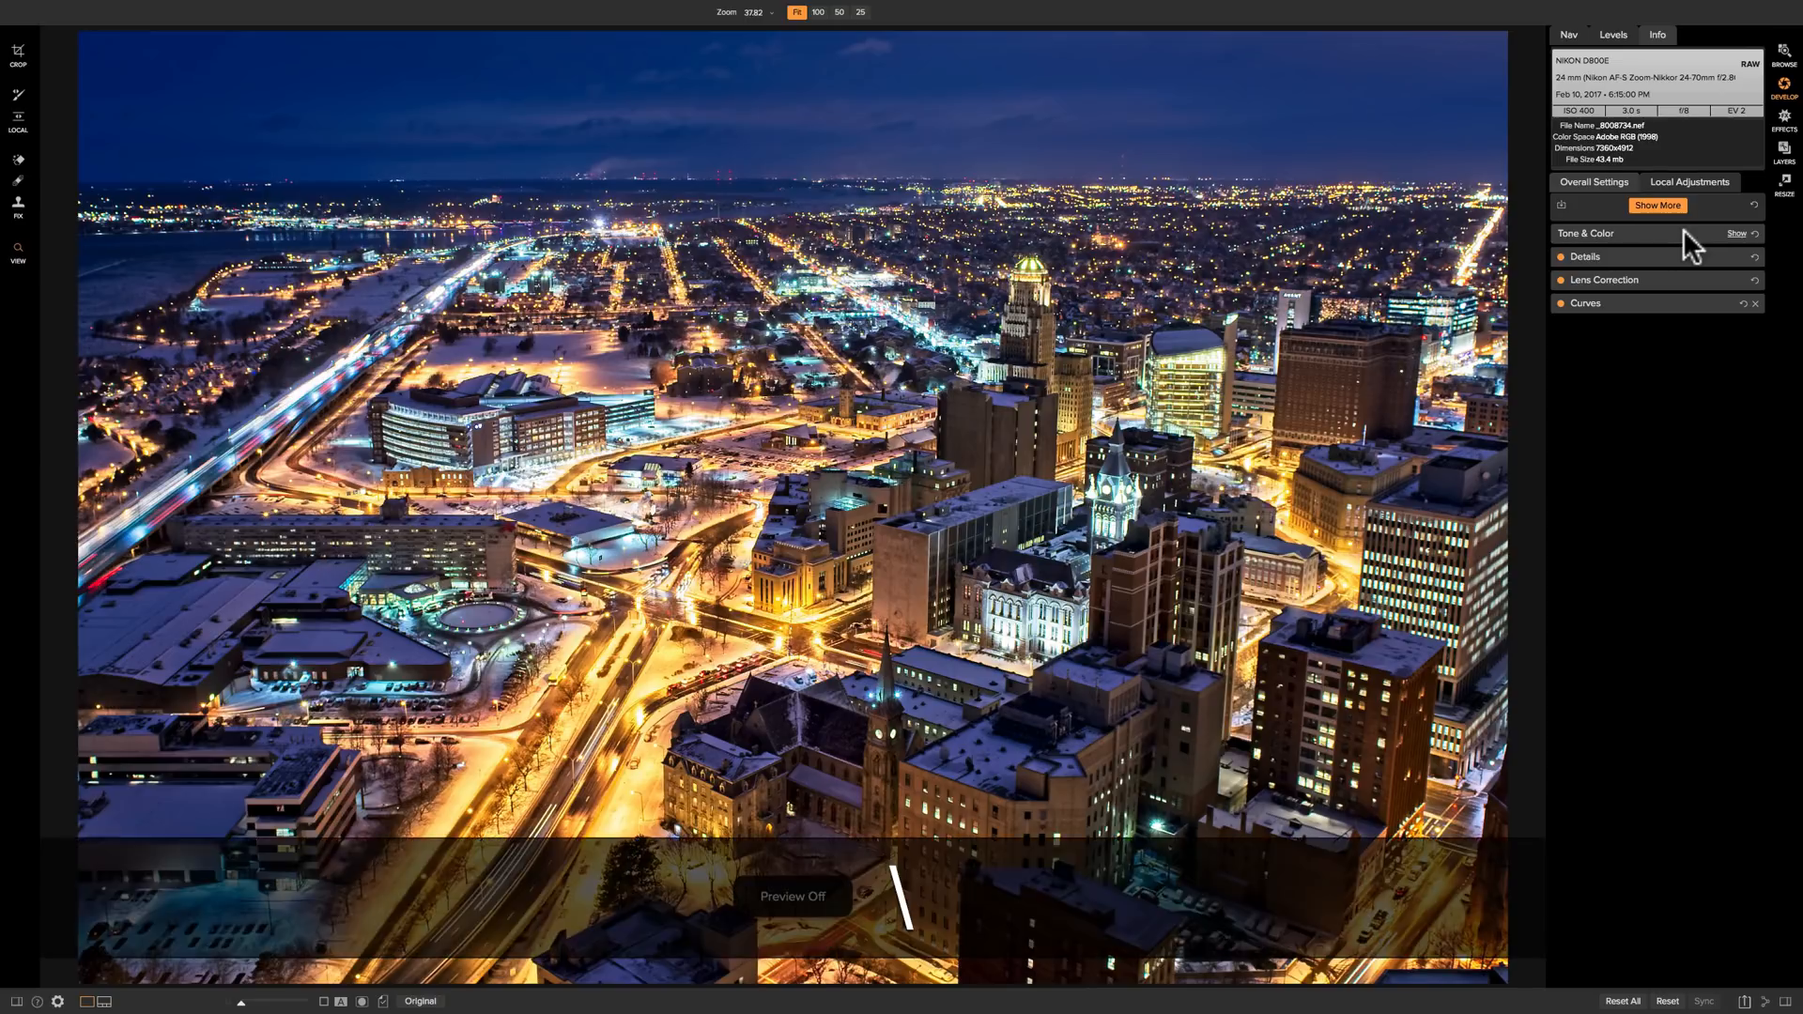
pyautogui.hotkey('ctrl', 'p')
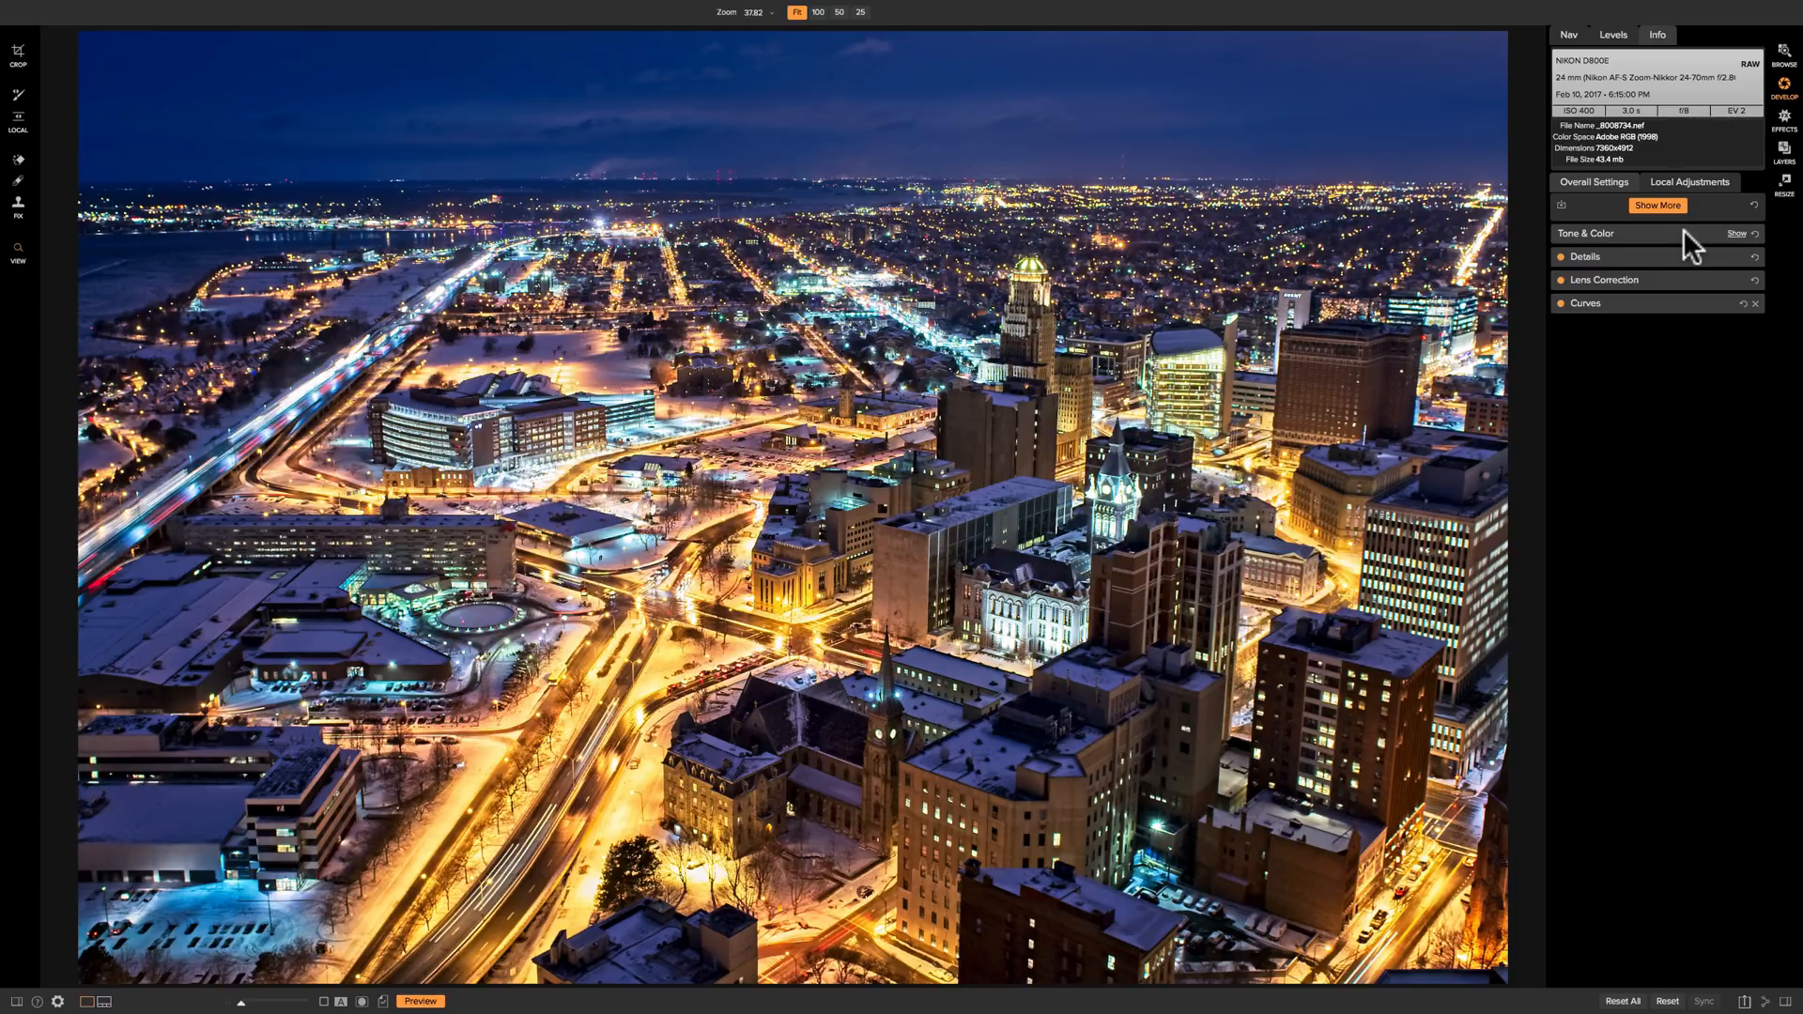
# - Export the photo with sharpening for Screen Low and the file name Buffalo at Night
pyautogui.click(1744, 1003)
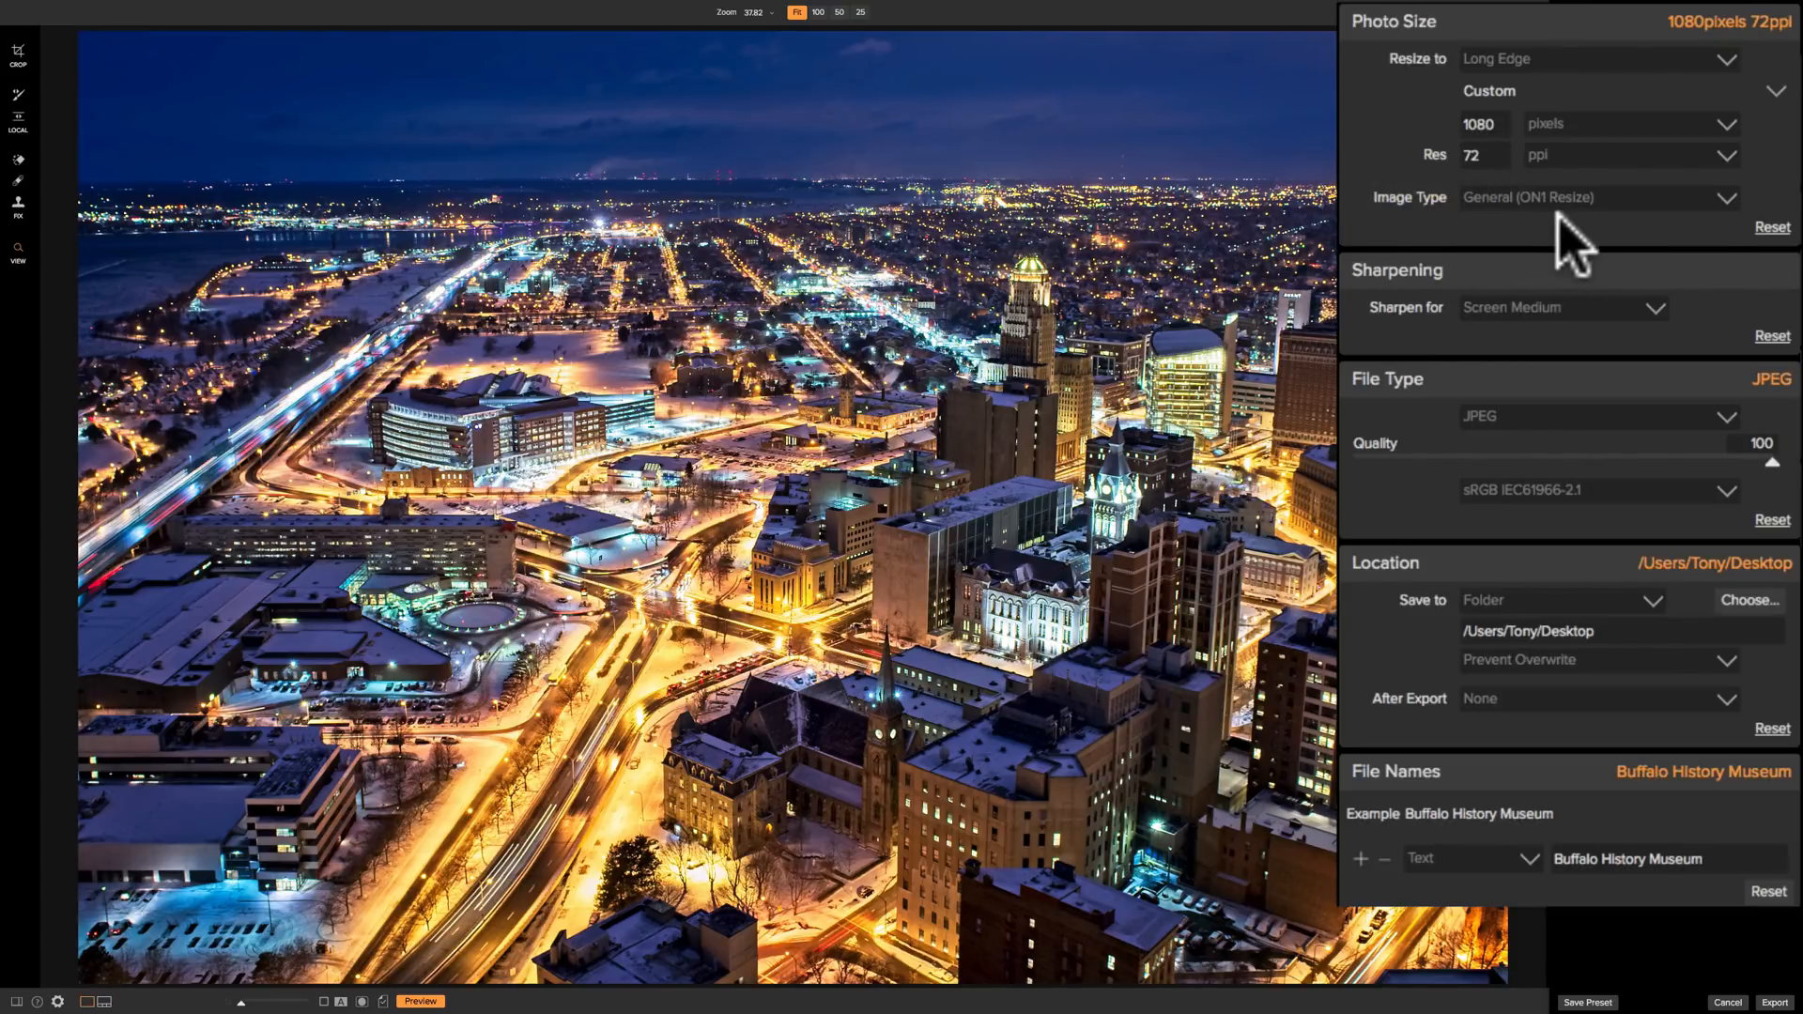
pyautogui.click(1639, 308)
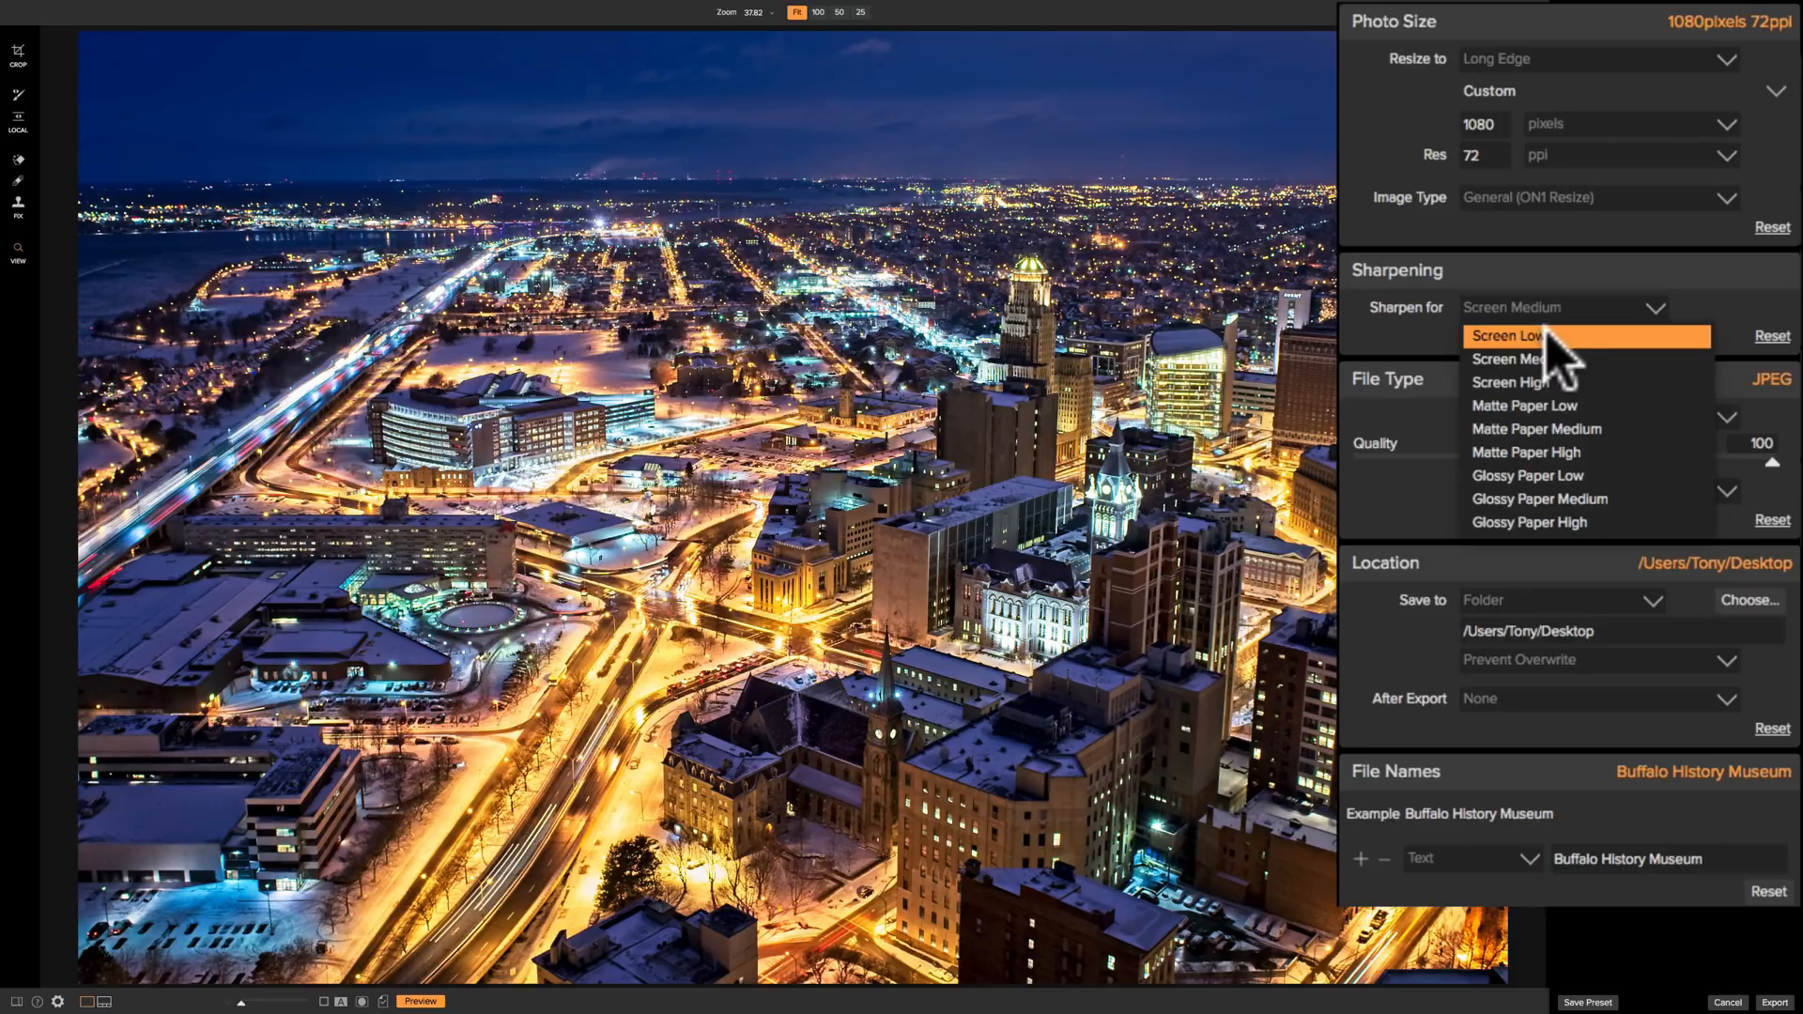
pyautogui.click(1514, 335)
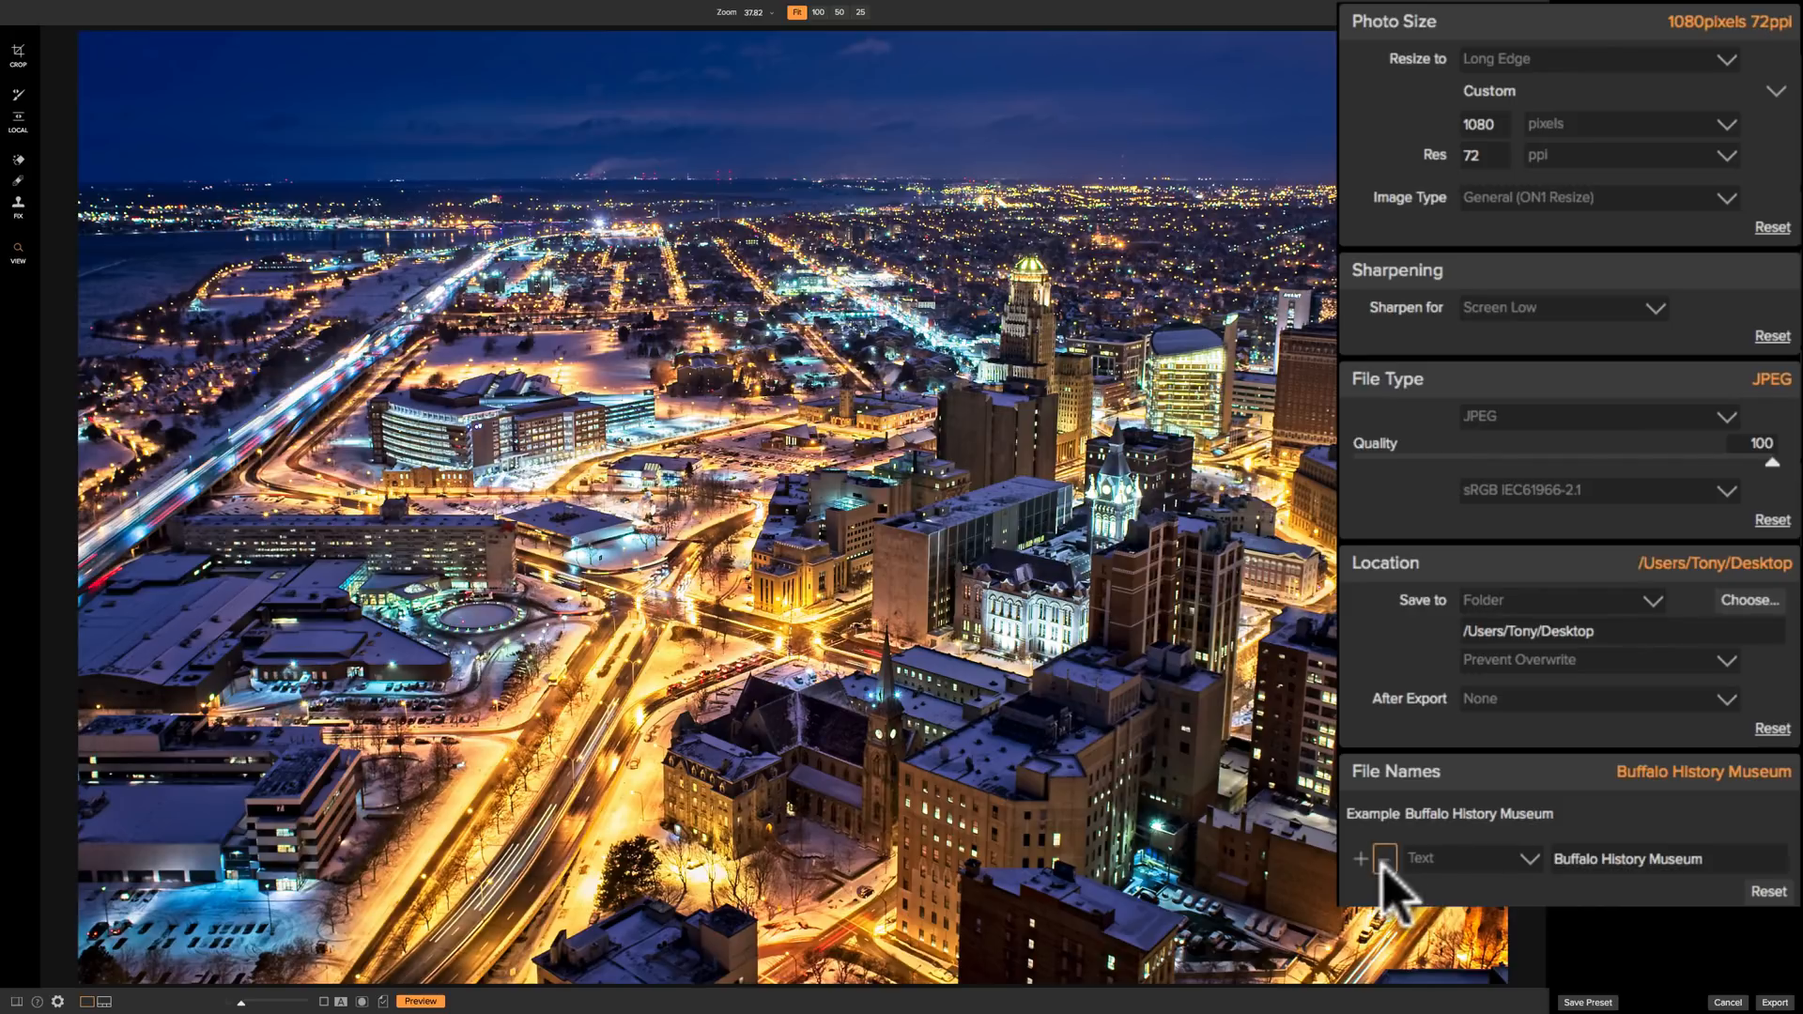
pyautogui.moveTo(1719, 857); pyautogui.dragTo(1495, 857)
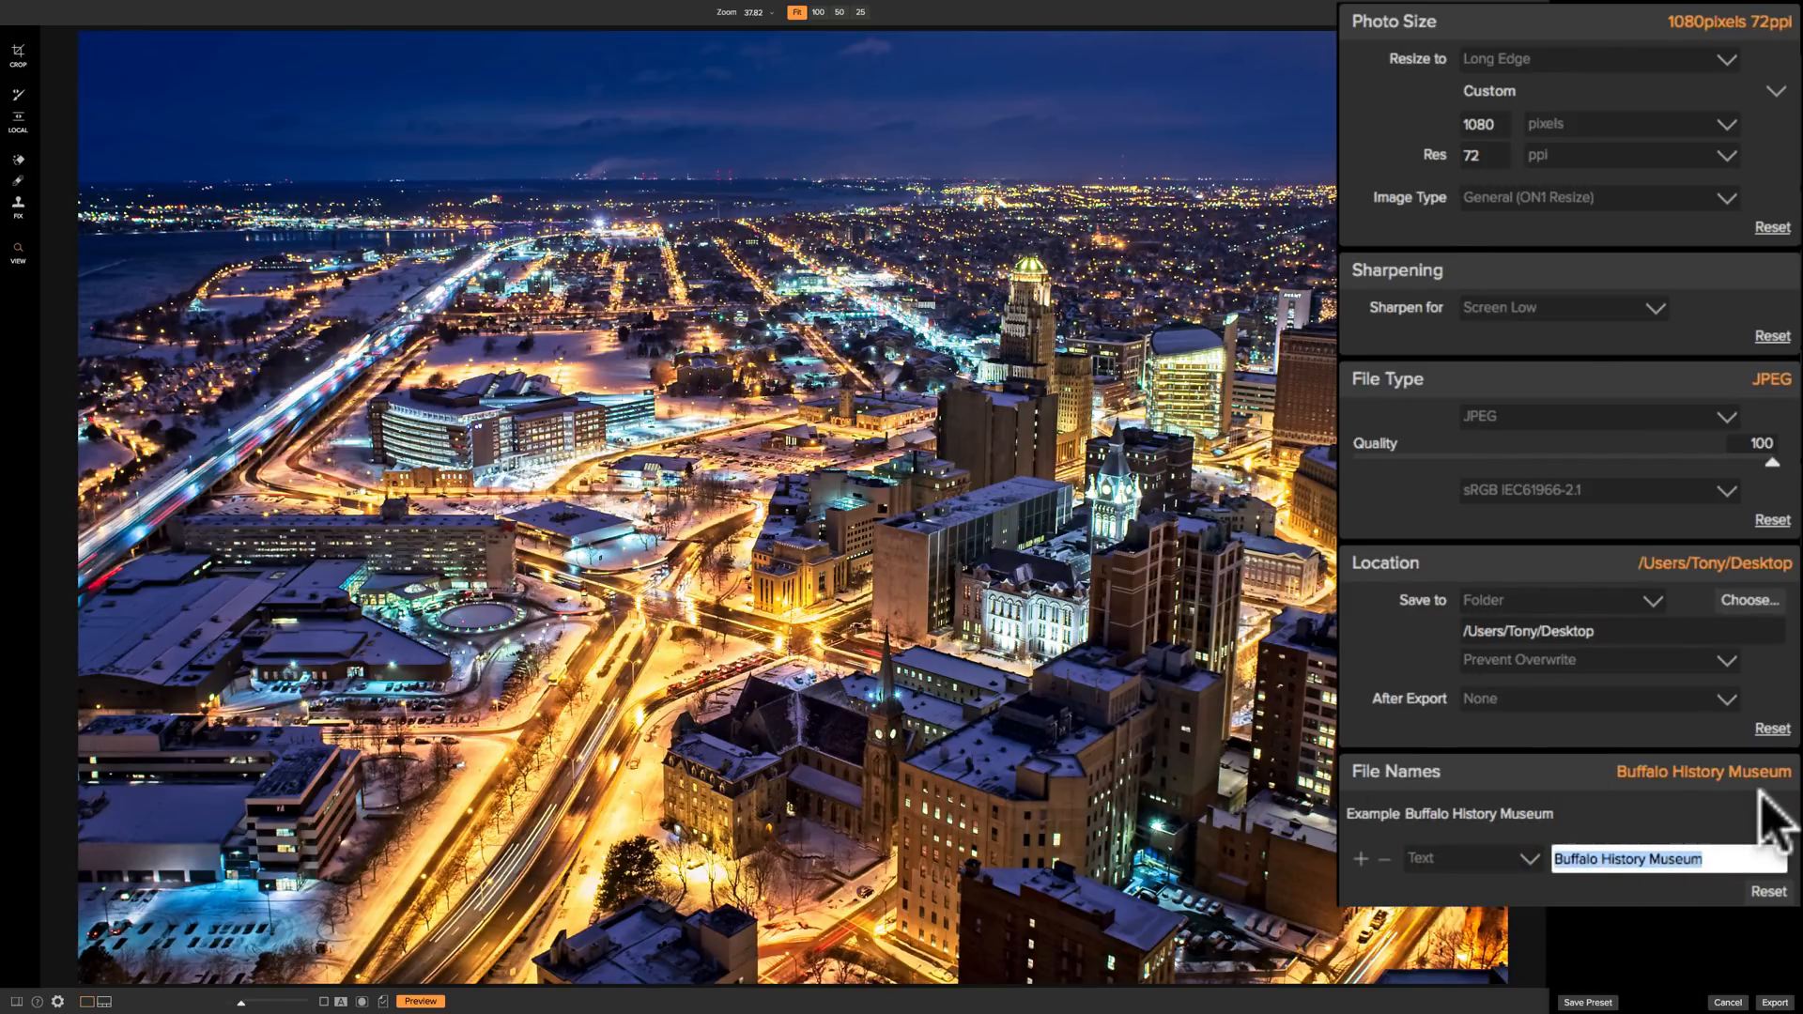
pyautogui.write('Buffalo')
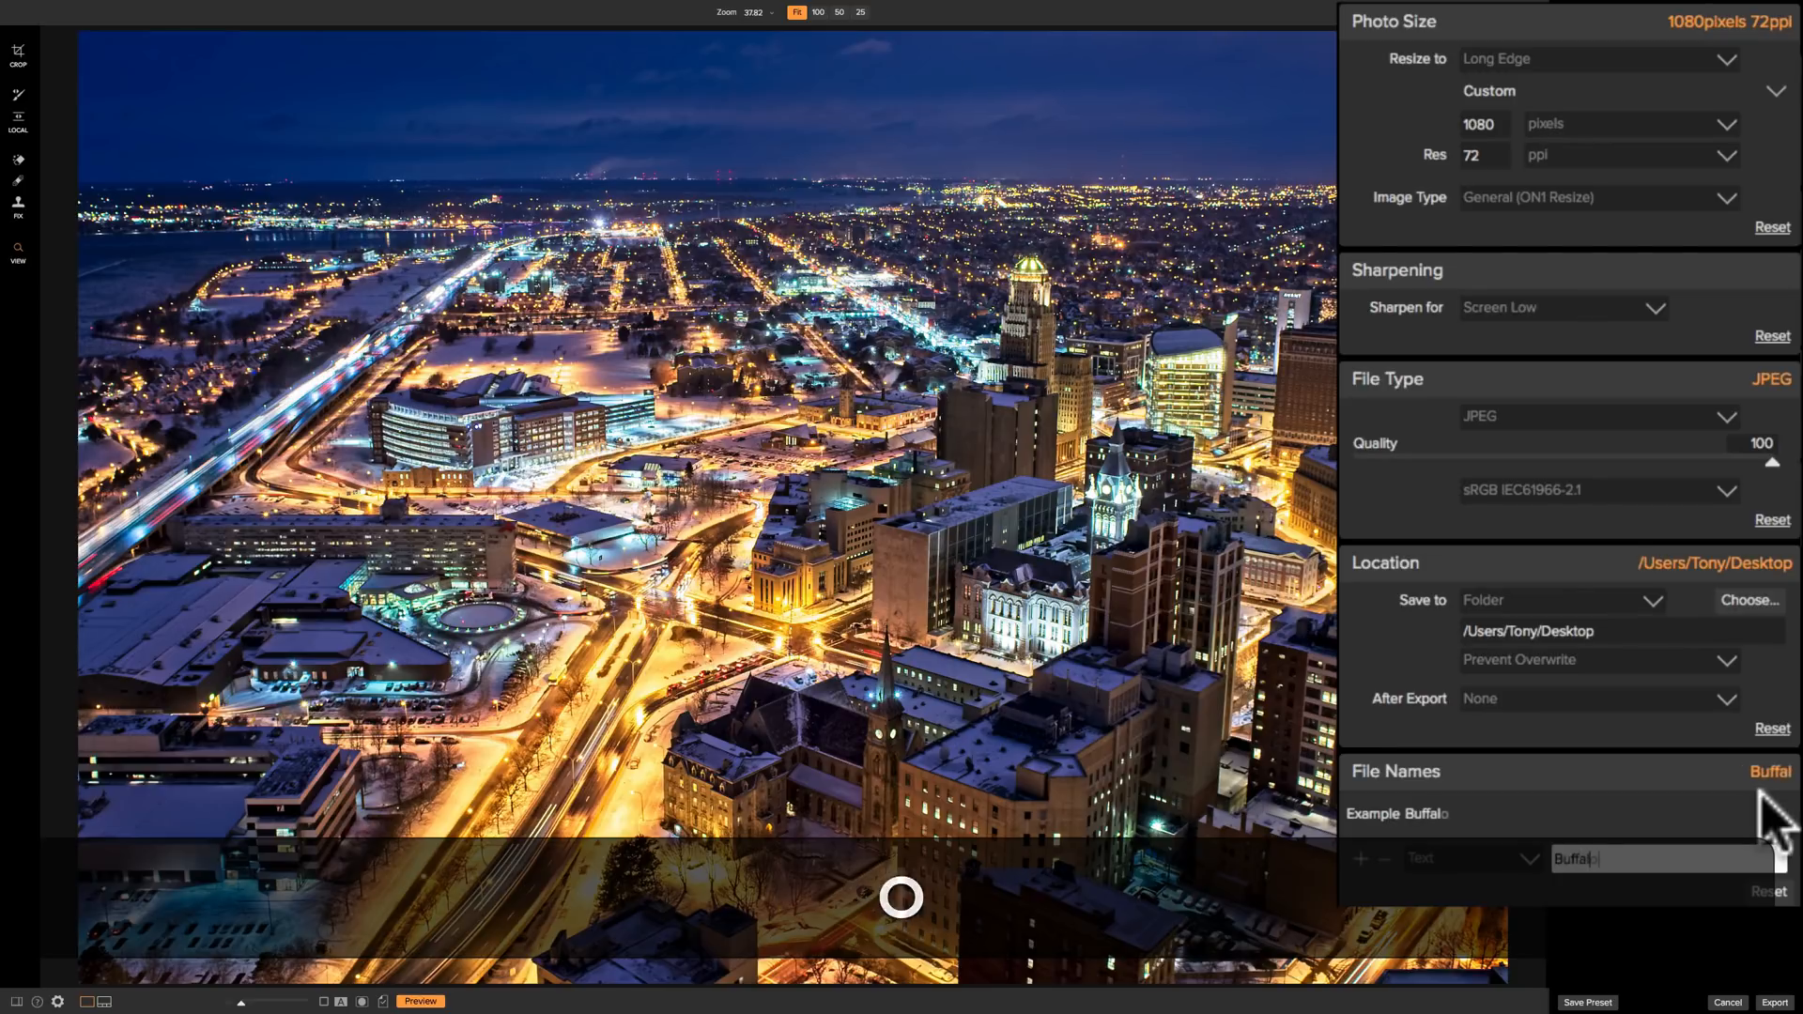
pyautogui.write(' at Night')
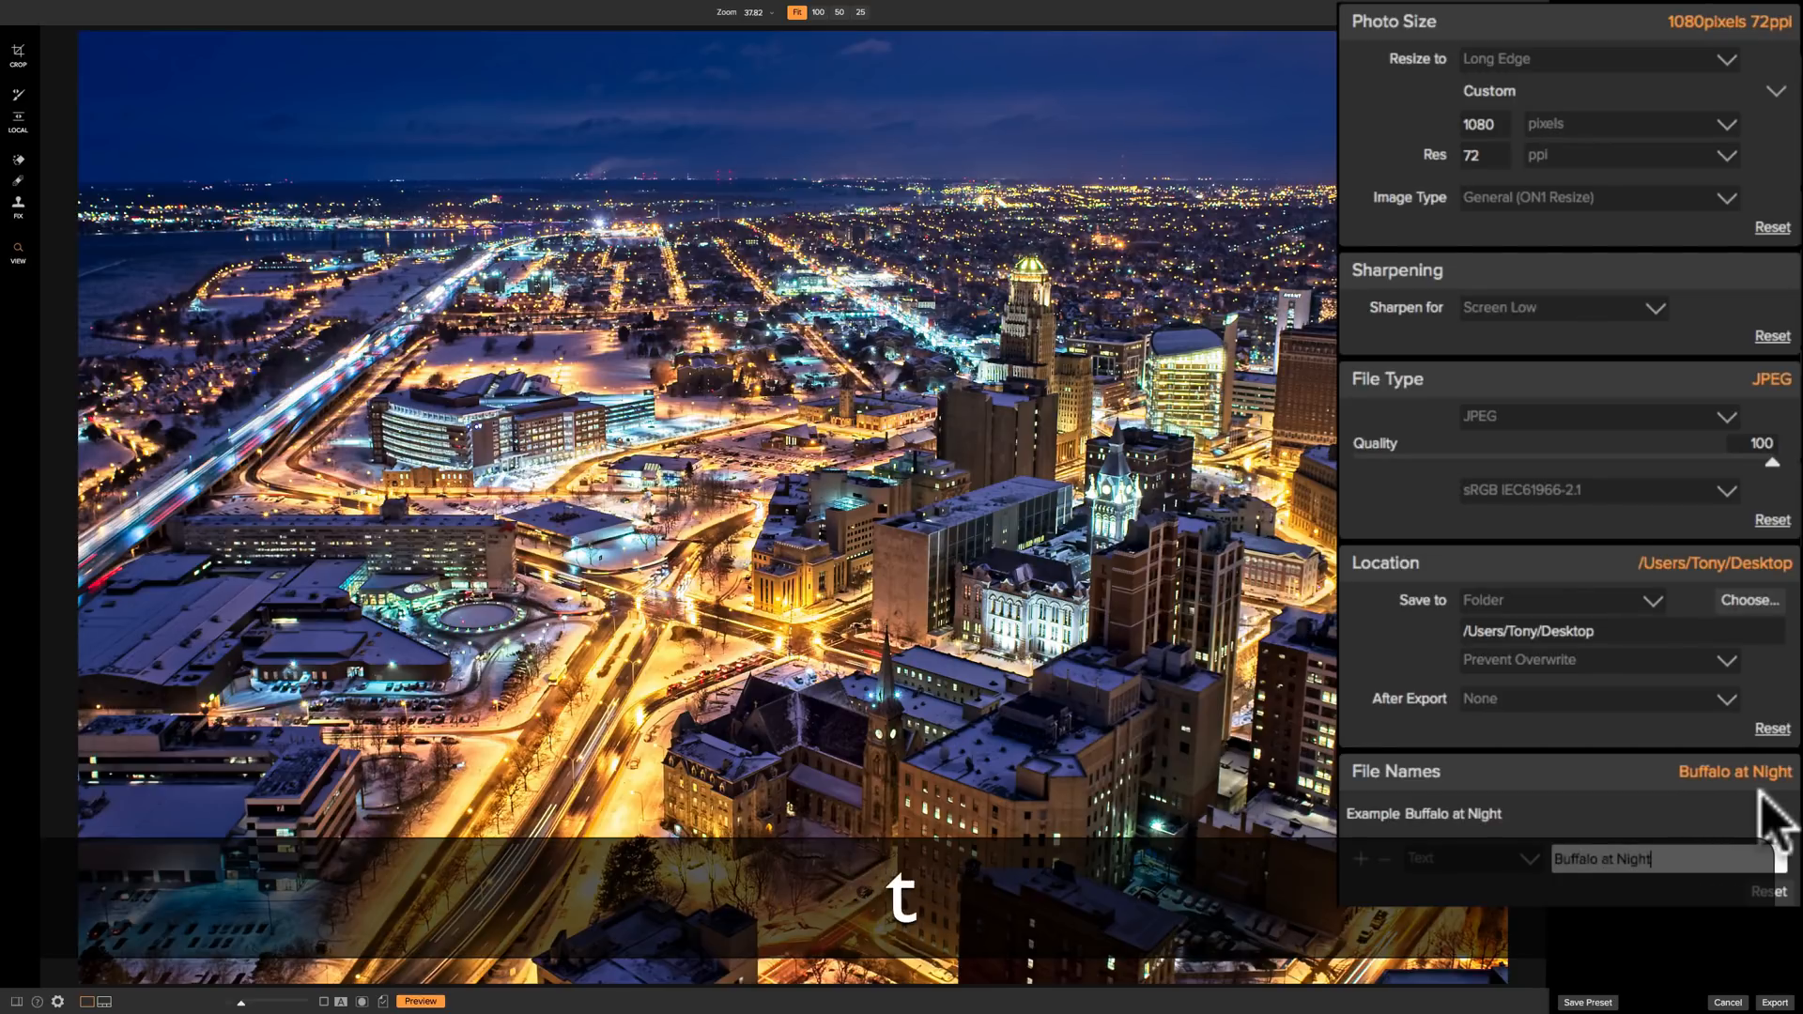
pyautogui.click(1775, 1002)
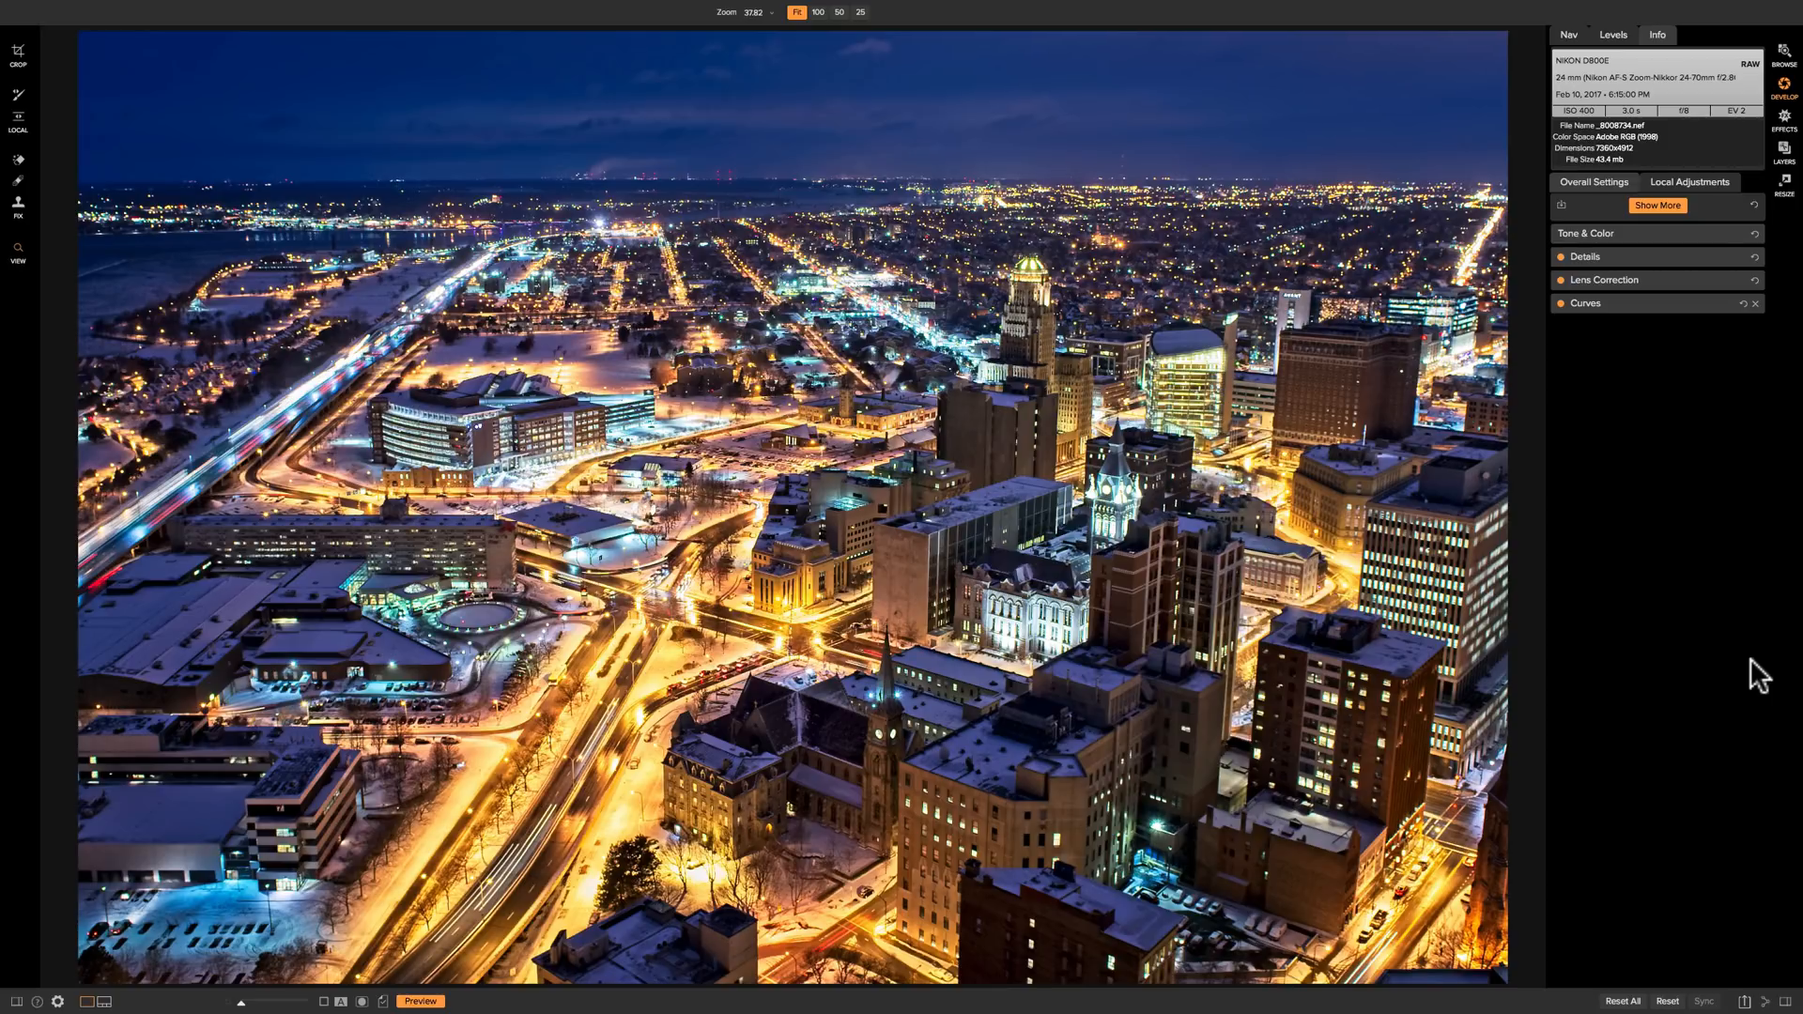
# - Switch to the desktop, open the exported Buffalo at Night.jpg in Preview and move its window toward the middle of the screen
pyautogui.hotkey('ctrl', 'Left')
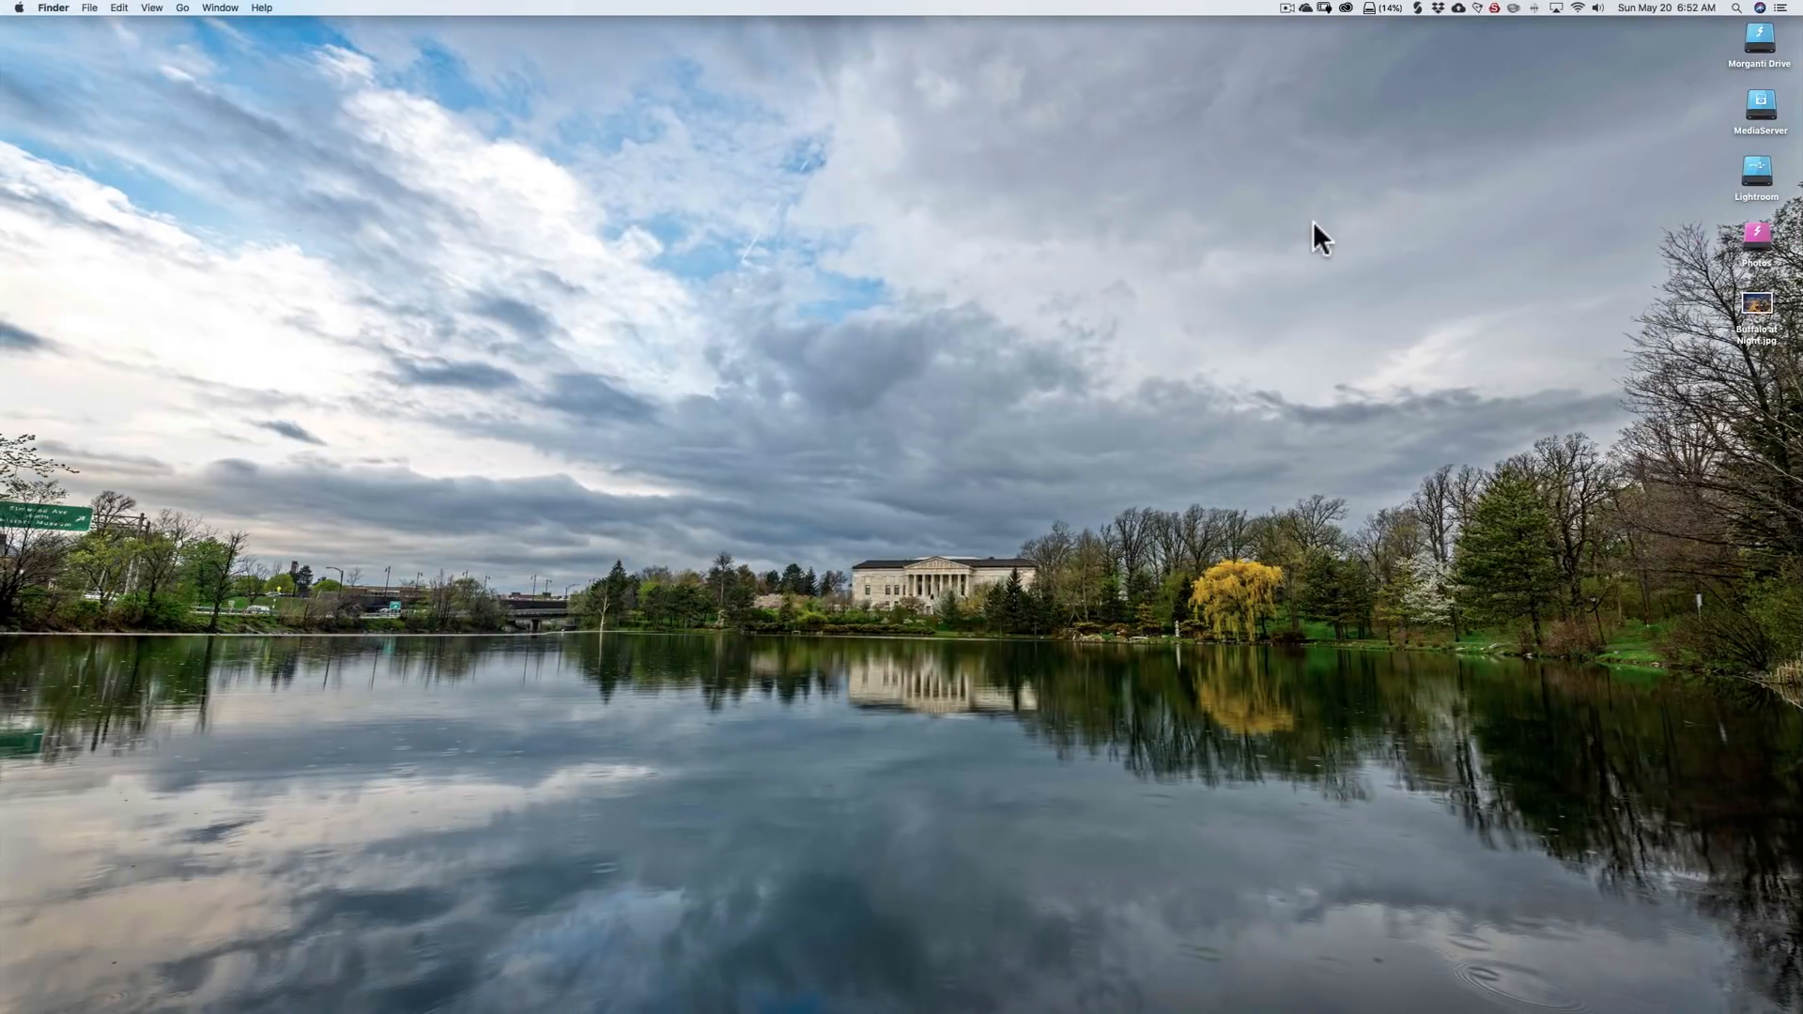
pyautogui.moveTo(1755, 299); pyautogui.dragTo(1327, 233)
pyautogui.doubleClick(1327, 233)
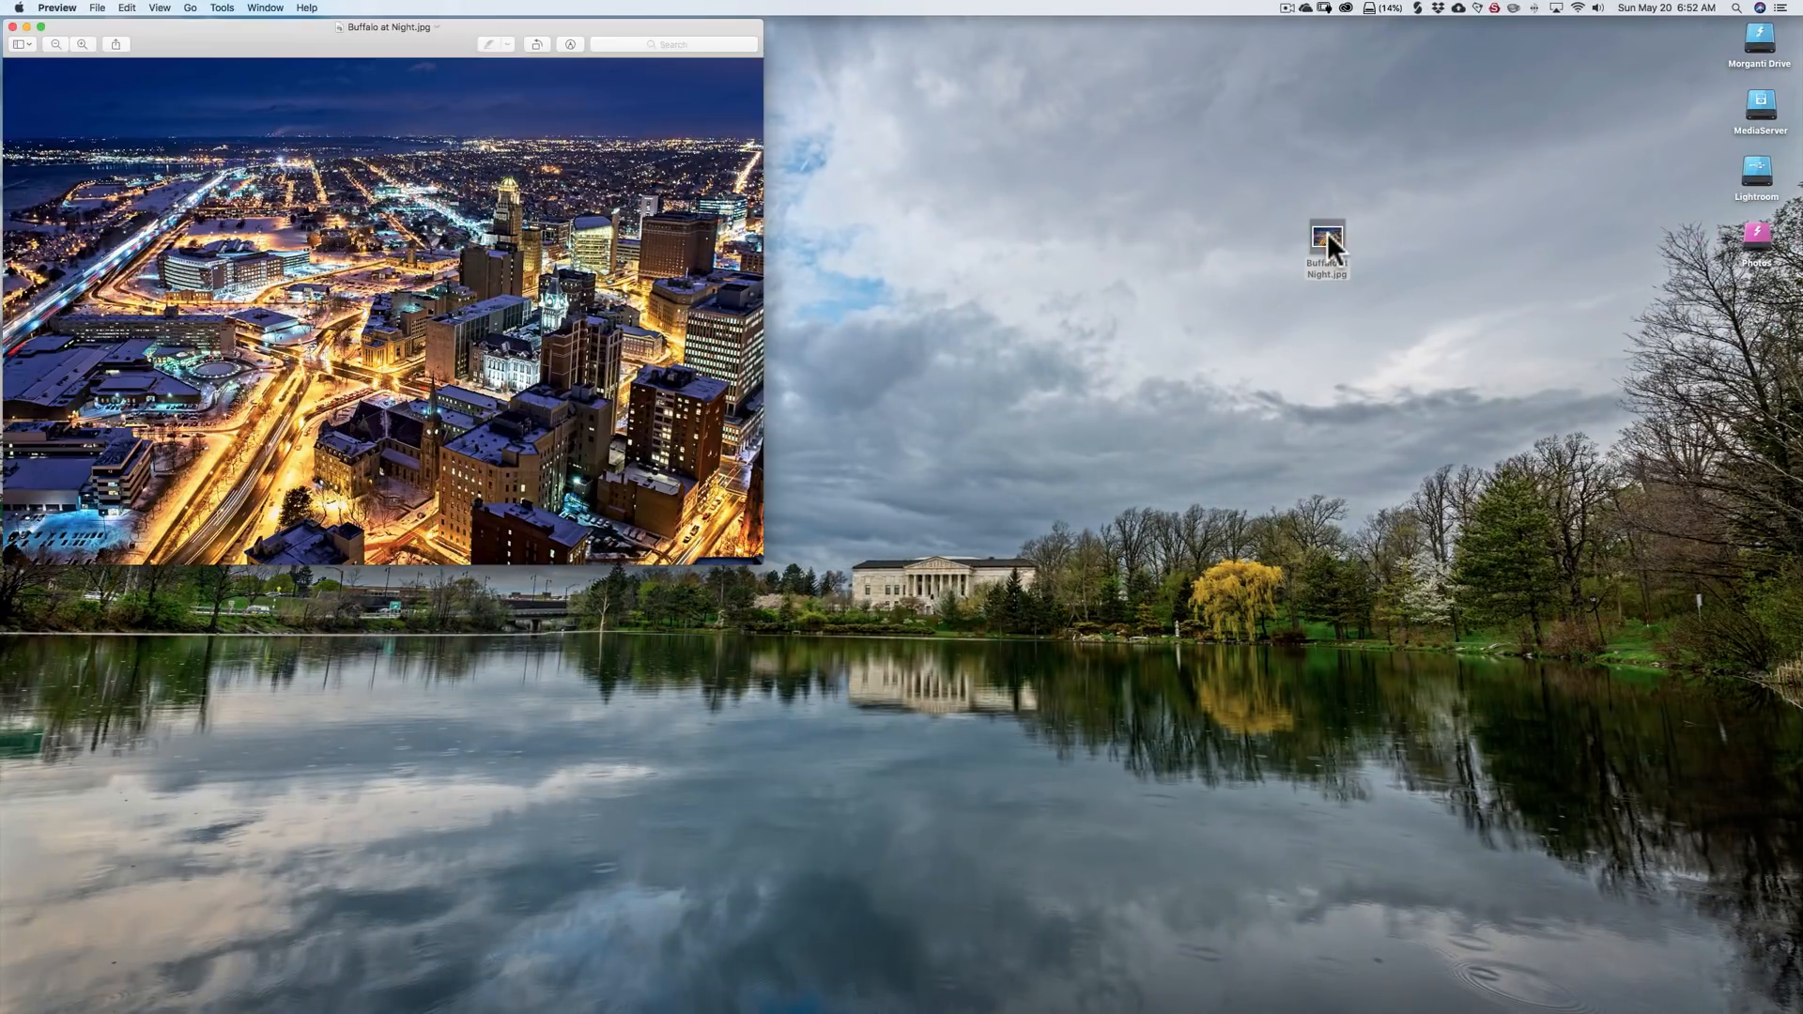
pyautogui.moveTo(222, 36); pyautogui.dragTo(631, 143)
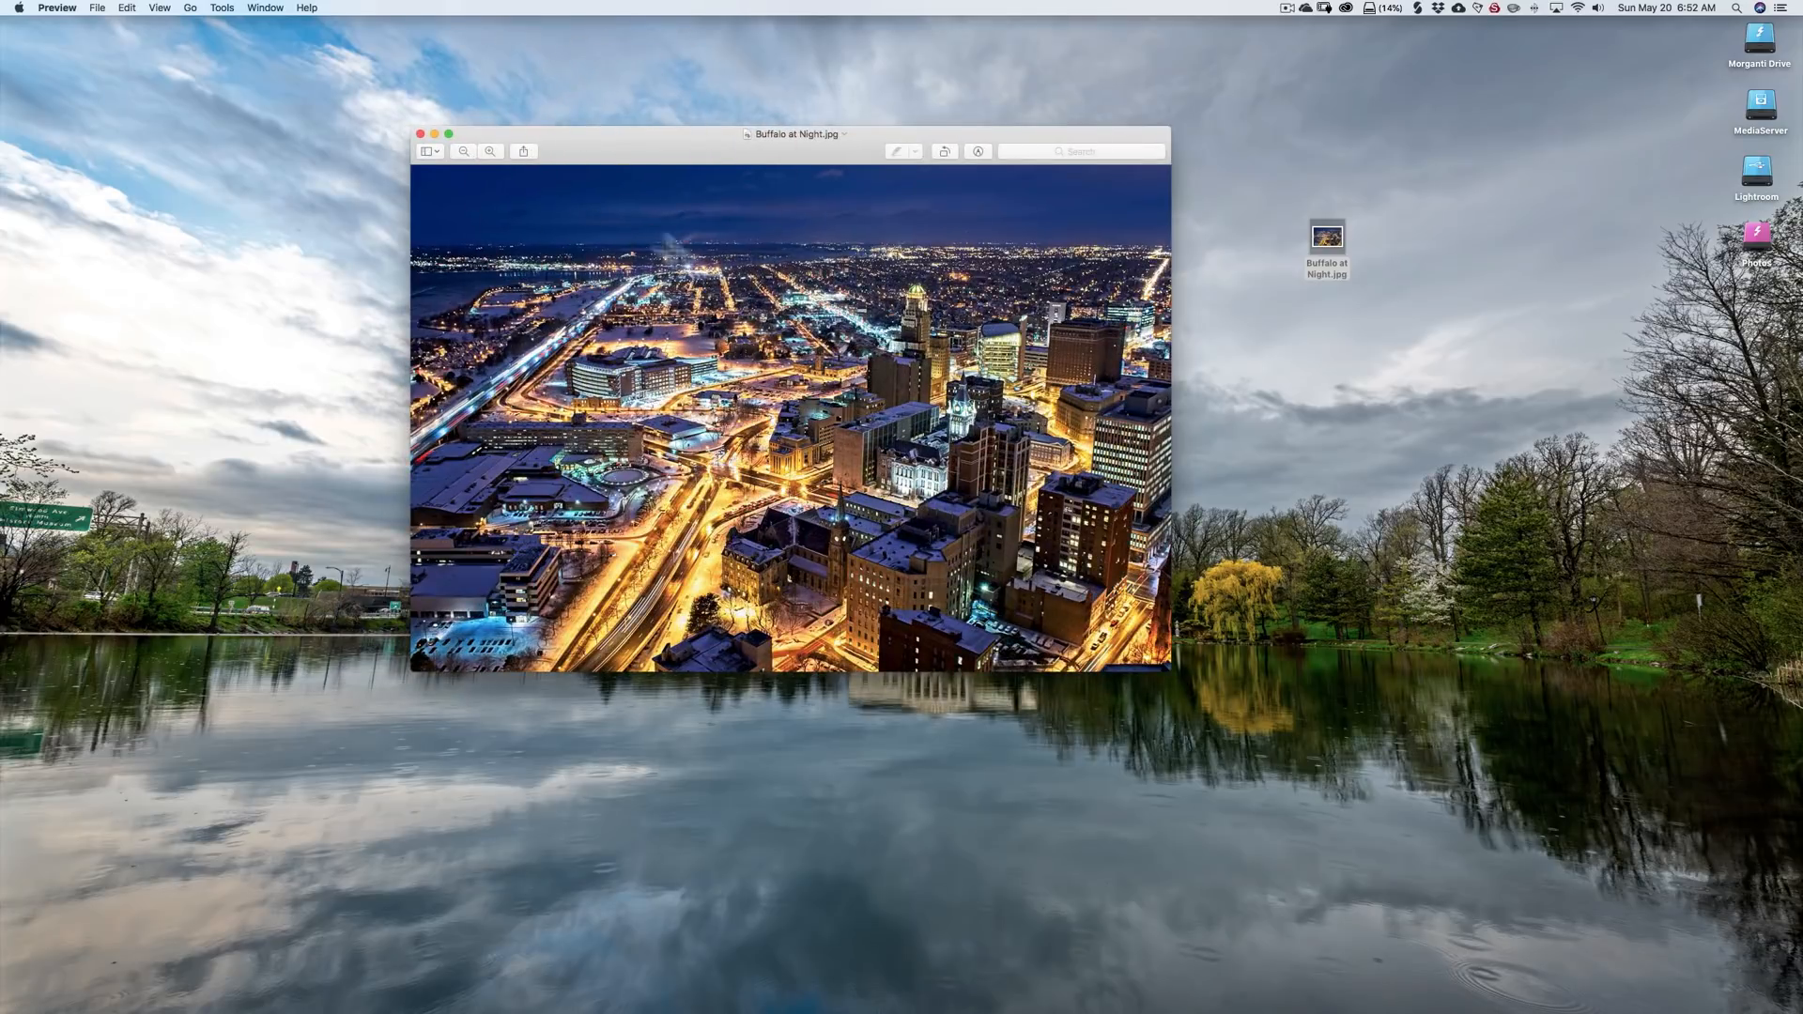
# - View the exported photo full screen in Preview, leave full screen and switch back to ON1 Photo RAW
pyautogui.click(447, 133)
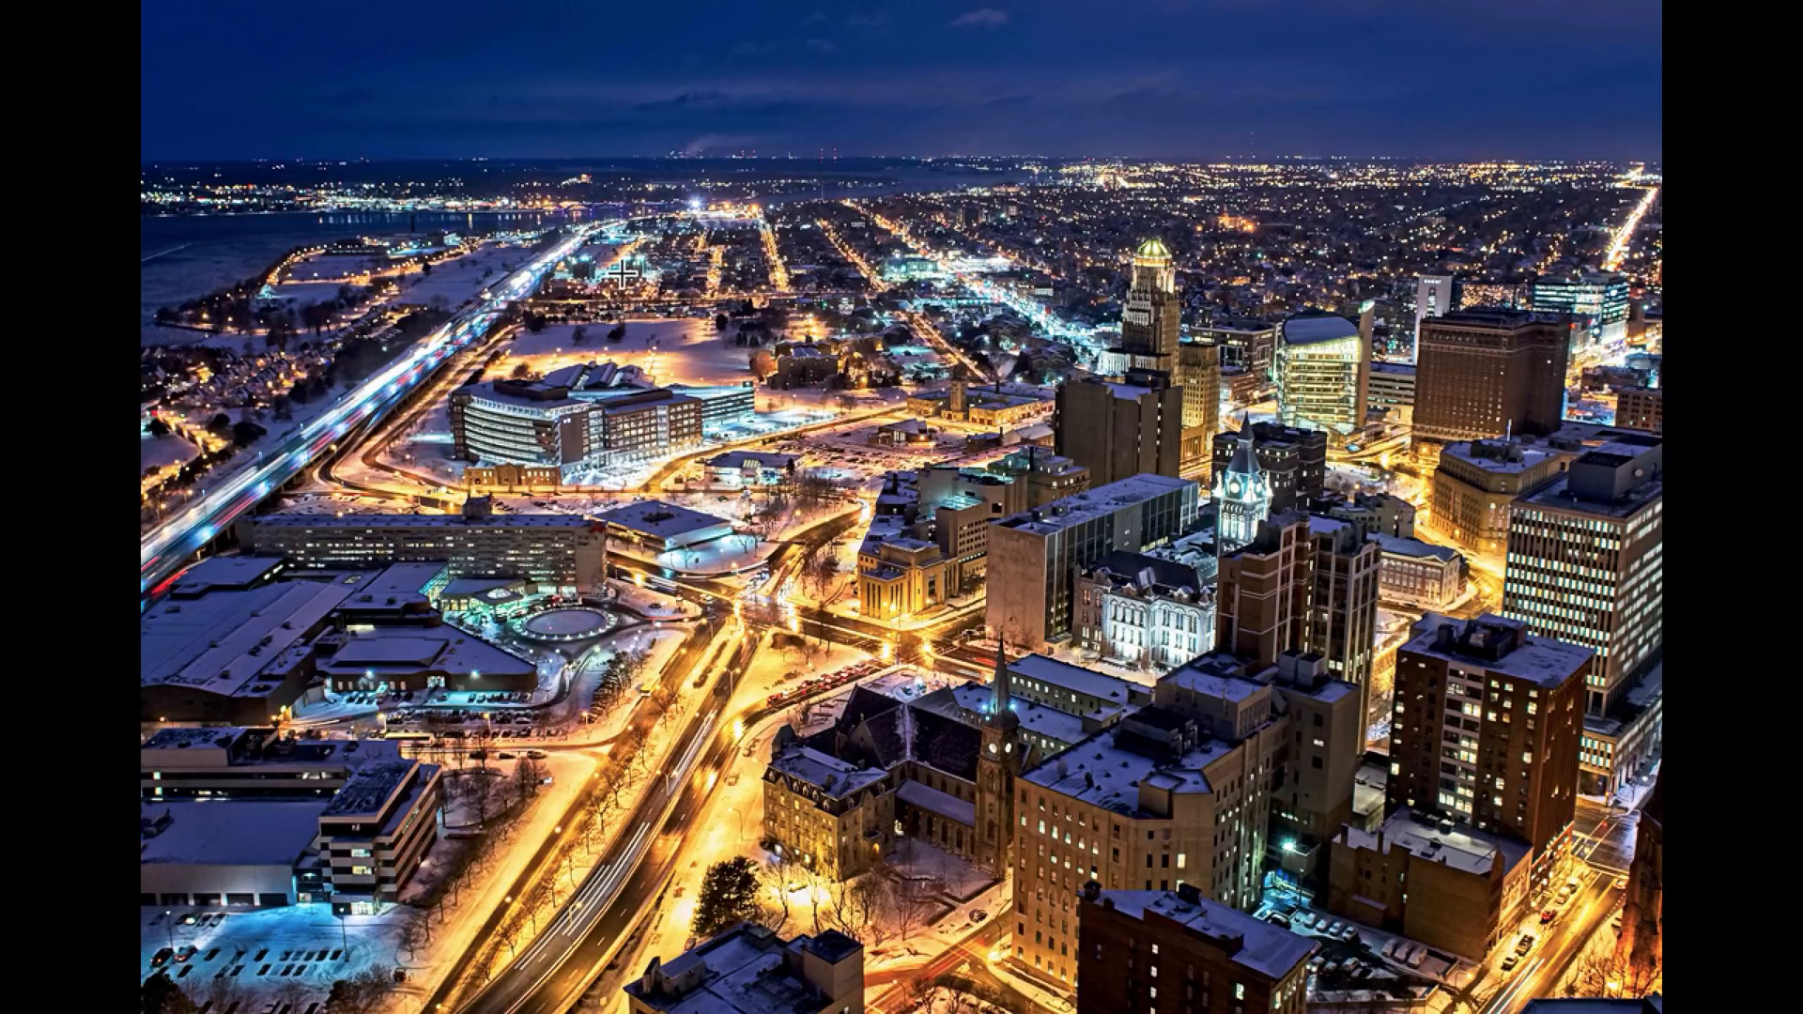
pyautogui.moveTo(108, 44)
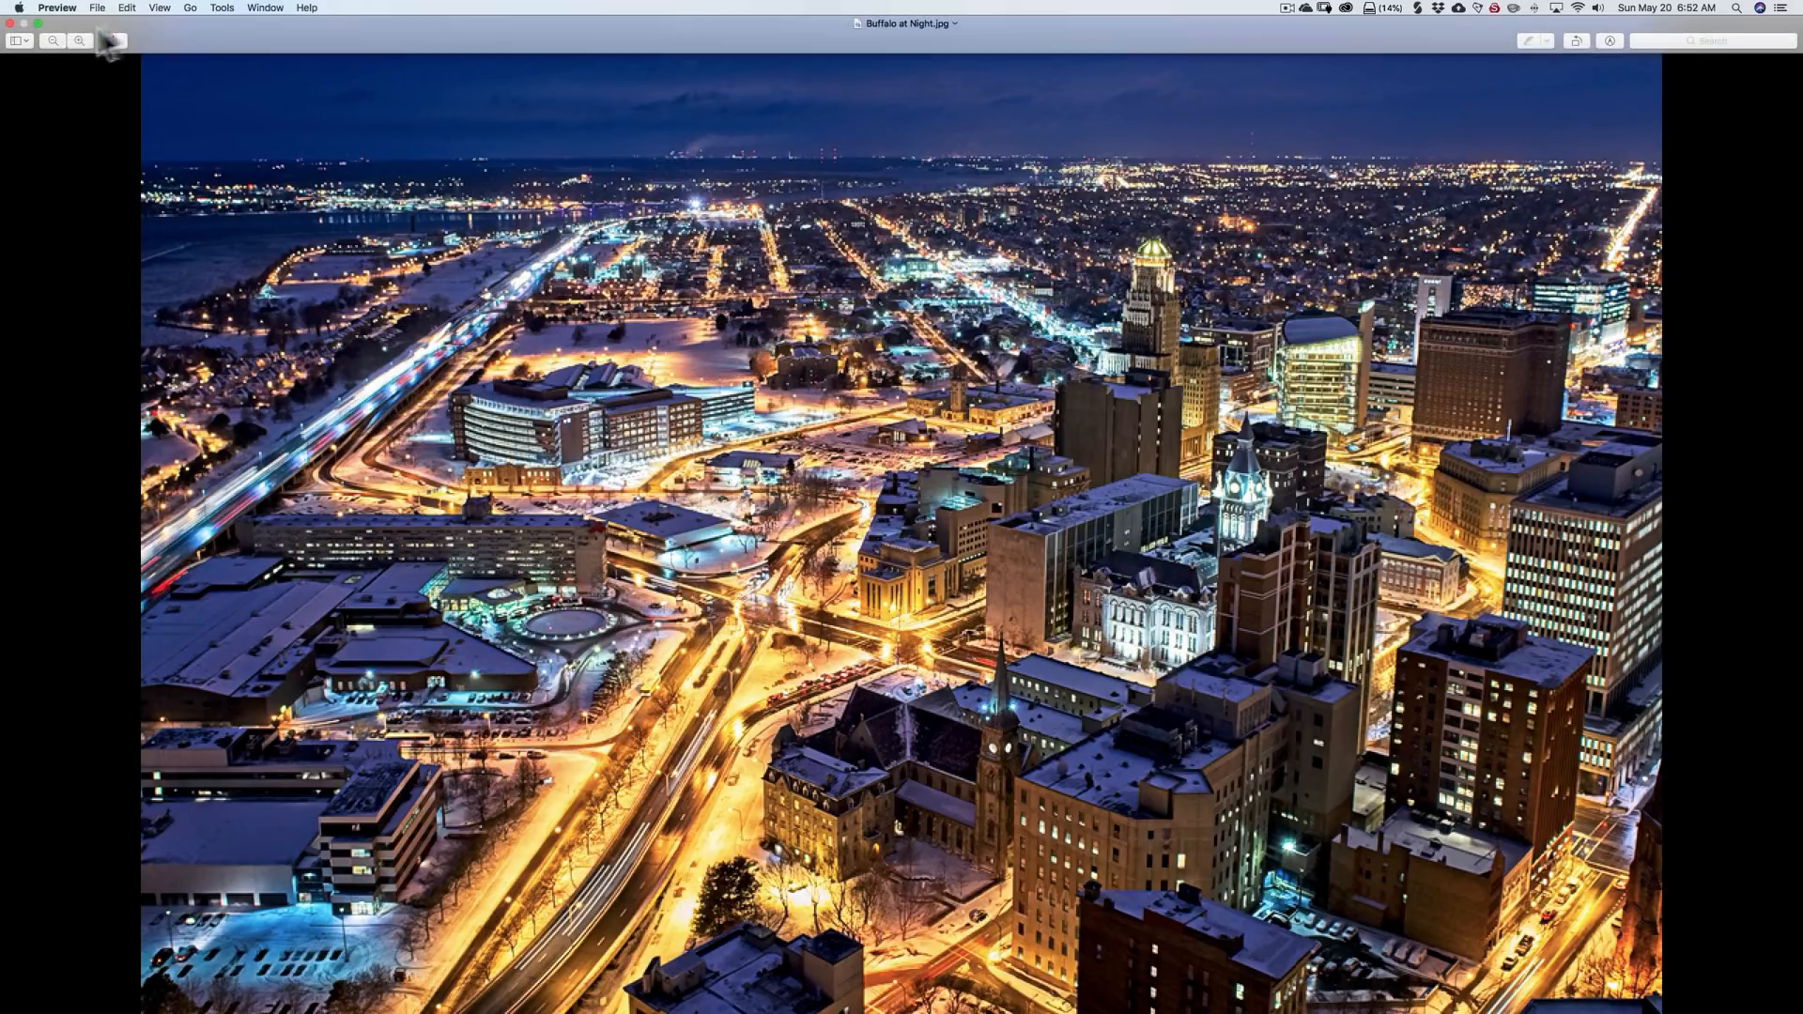
pyautogui.click(37, 21)
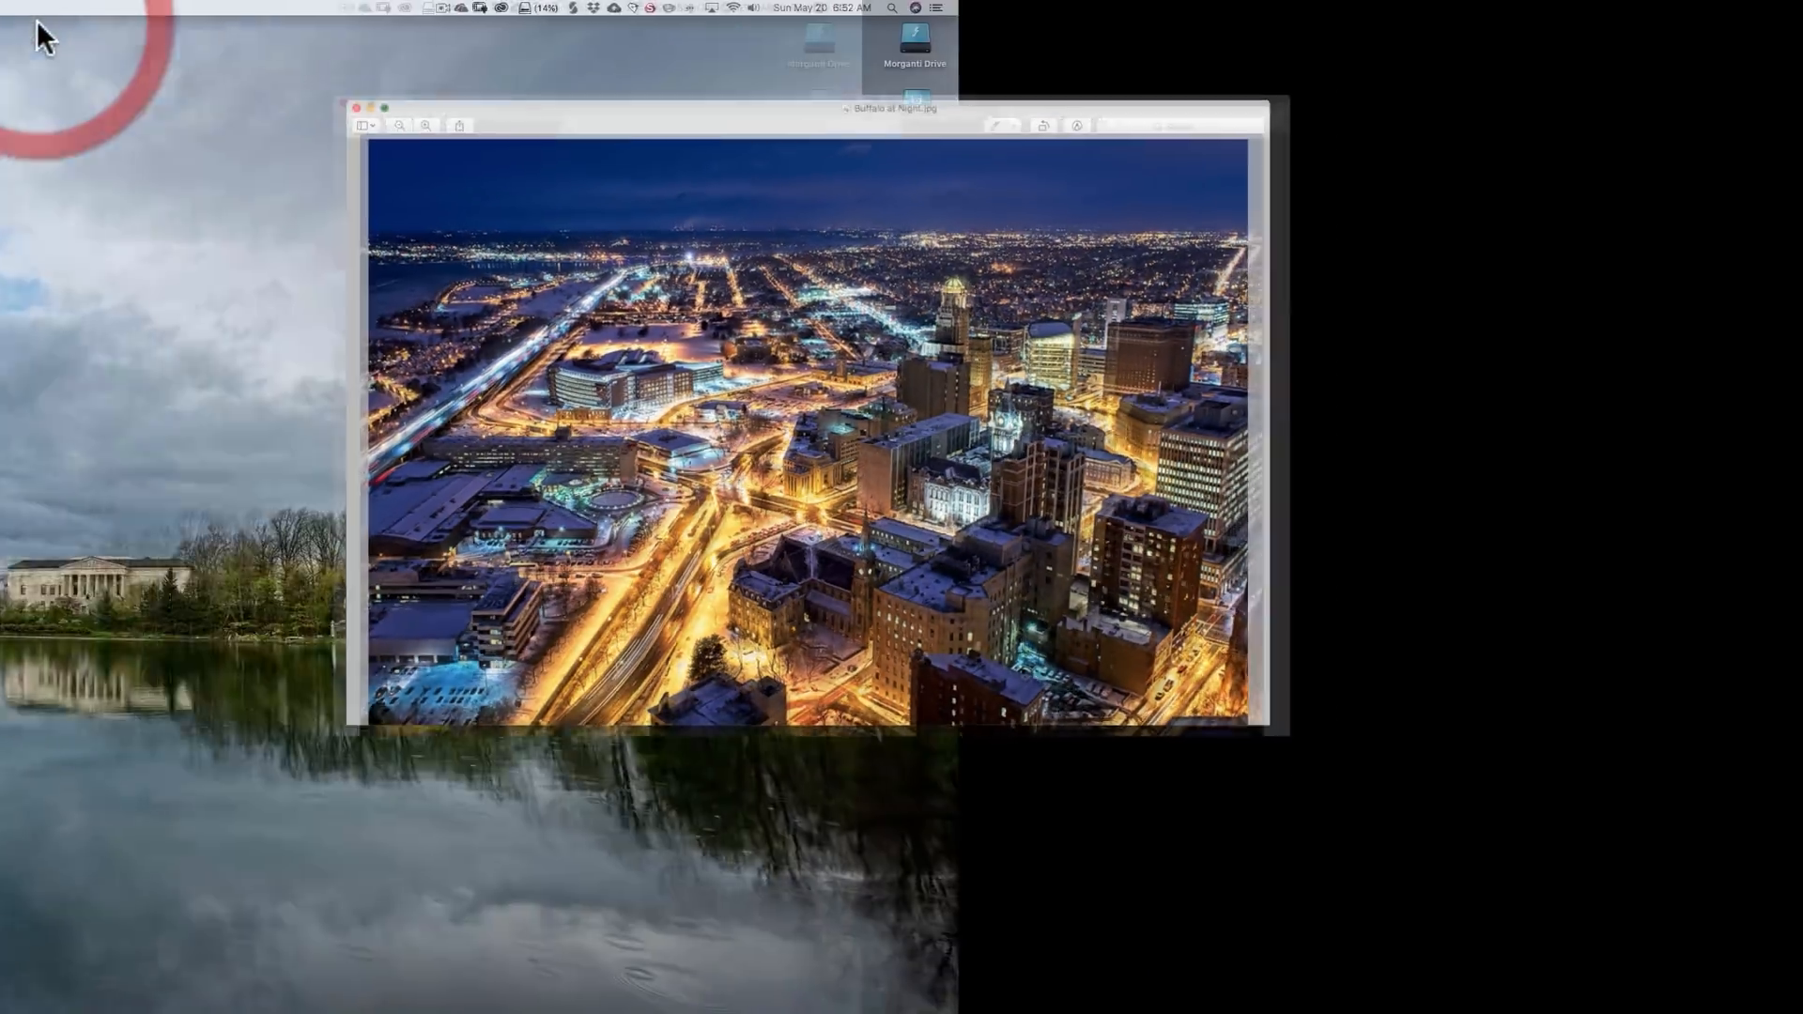
pyautogui.hotkey('ctrl', 'Right')
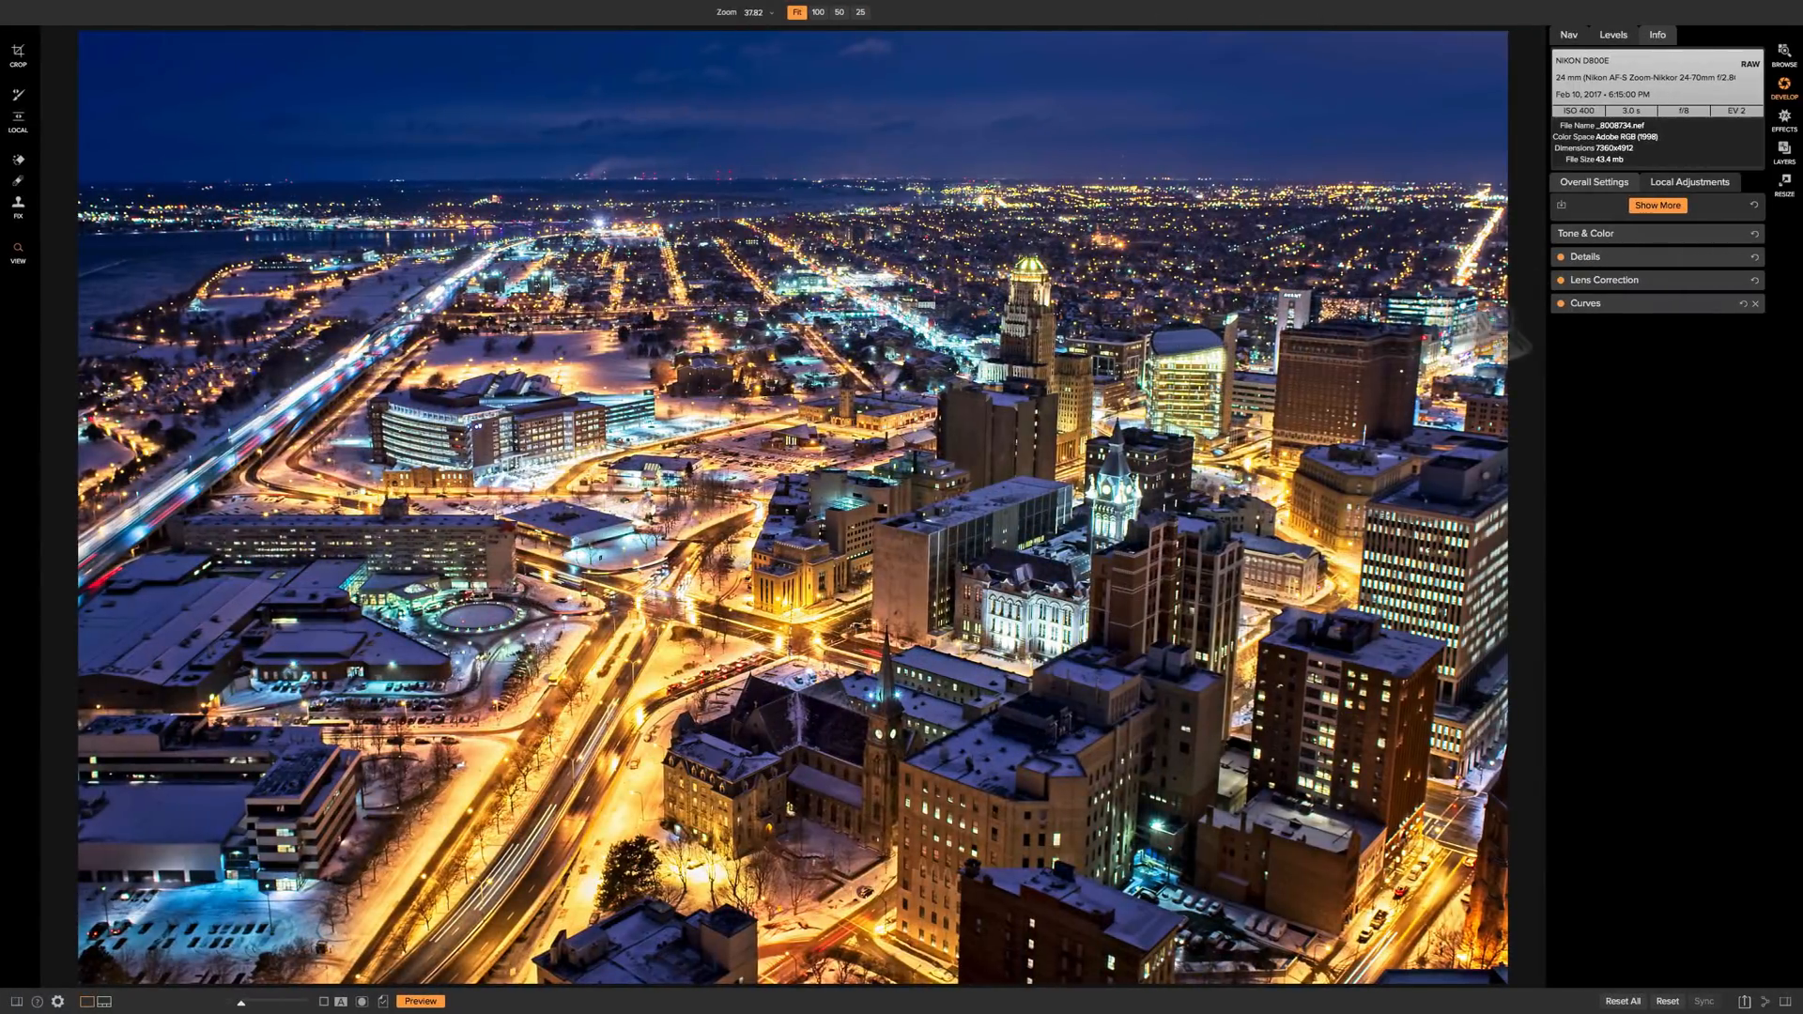